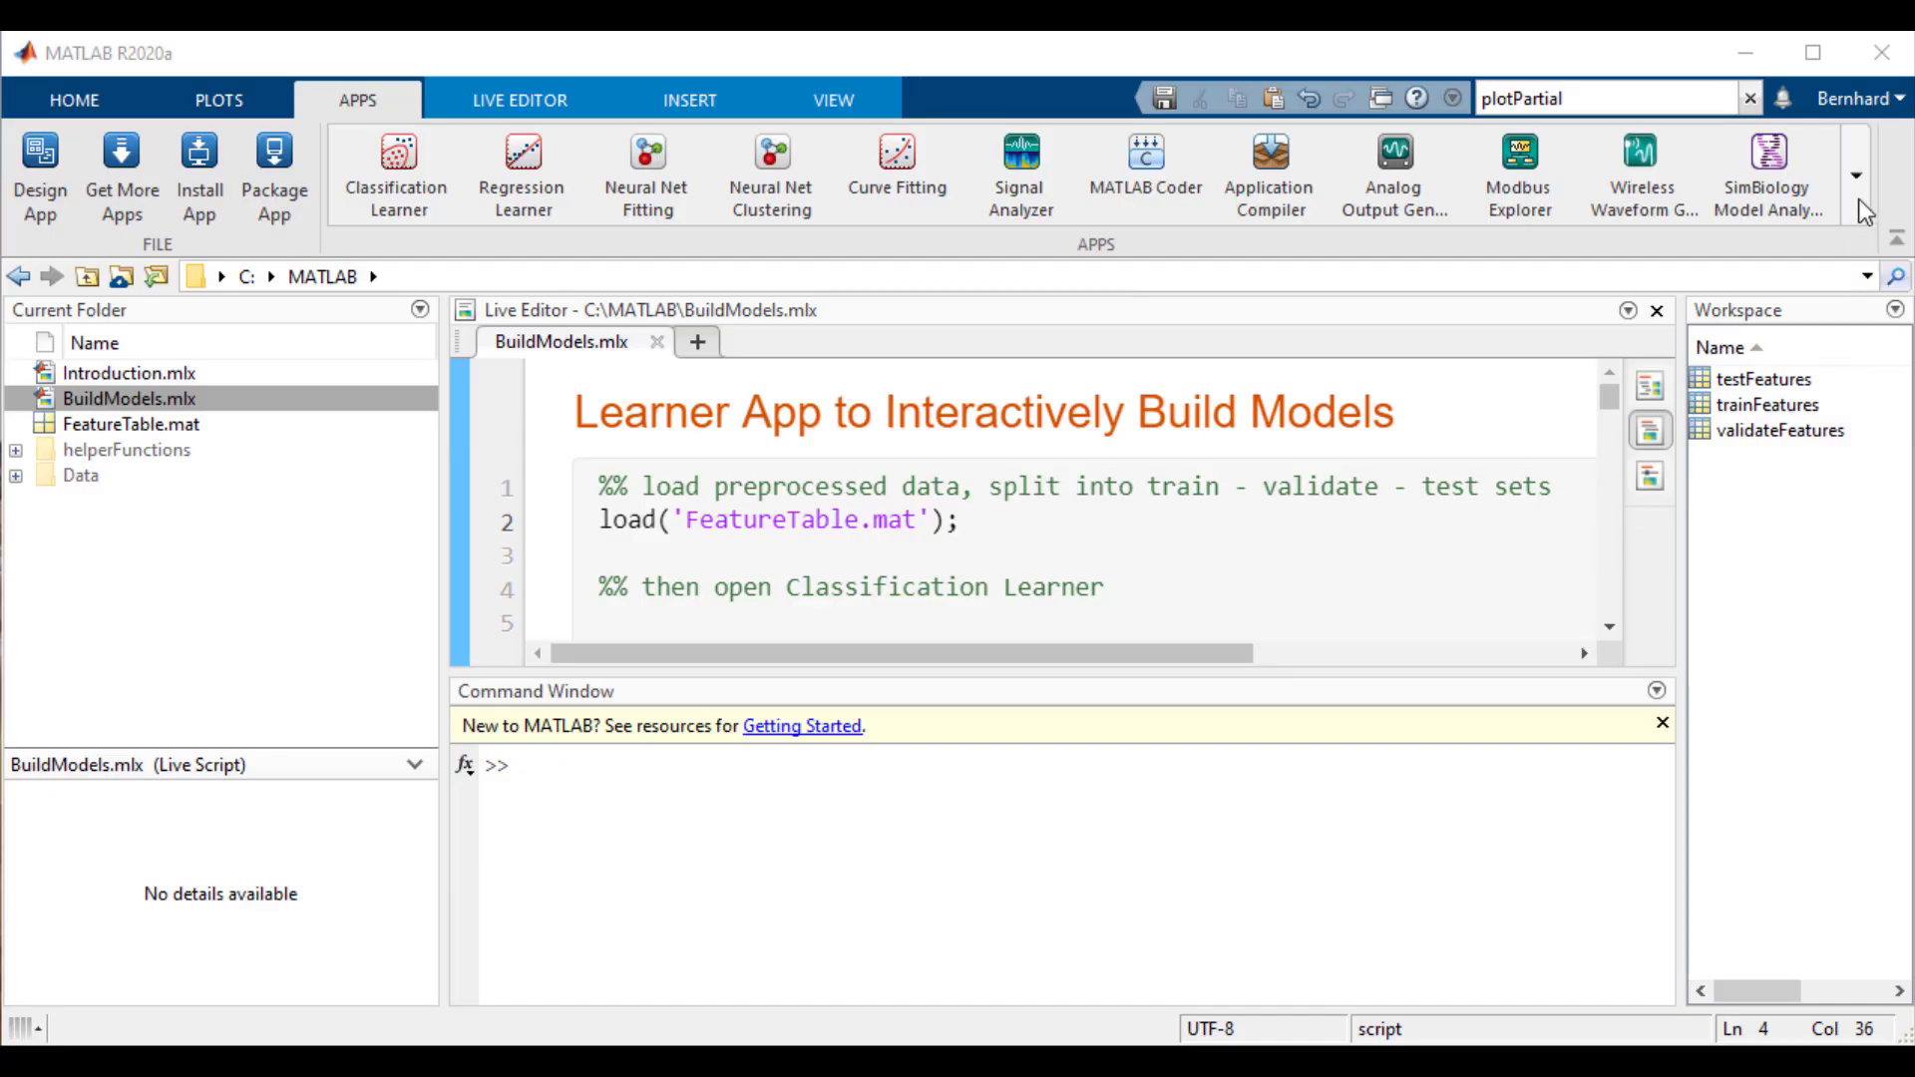
Launch Classification Learner by running the classificationLearner command.
left_click(1862, 205)
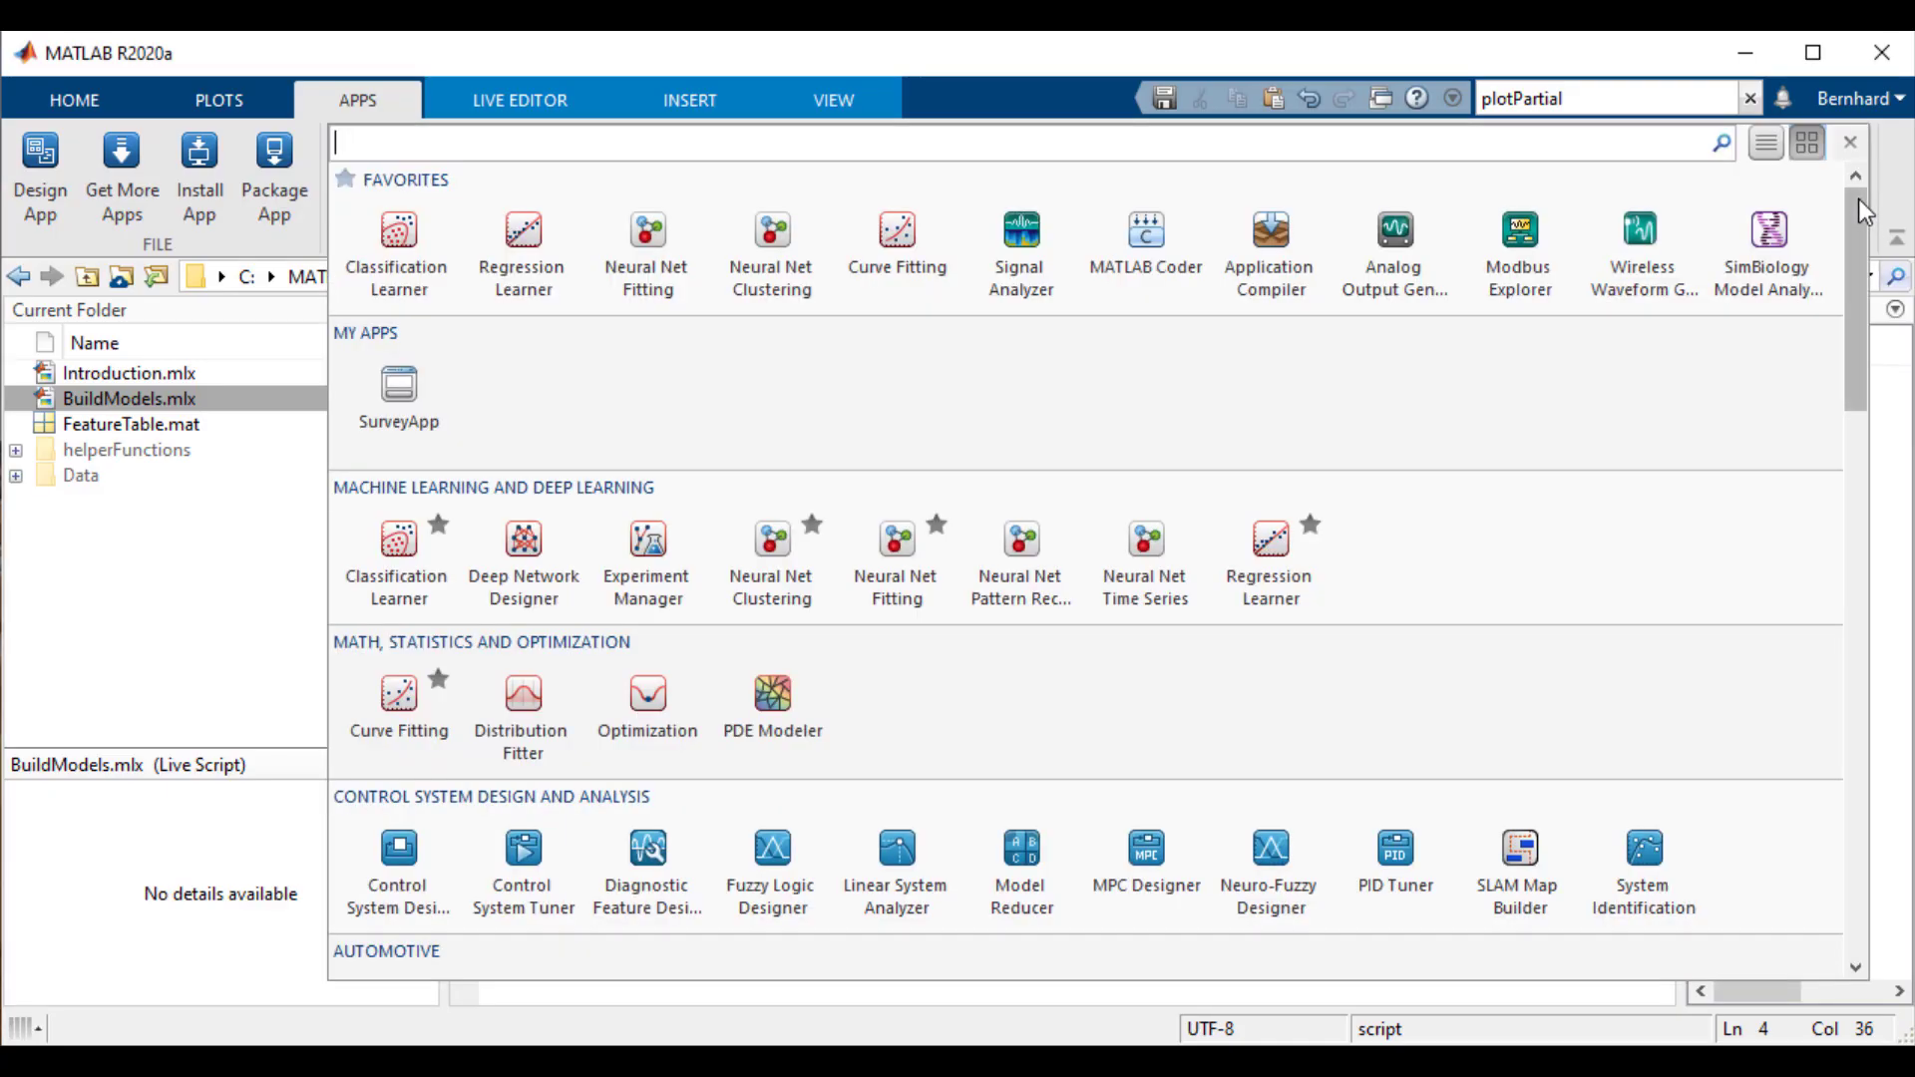
left_click(403, 230)
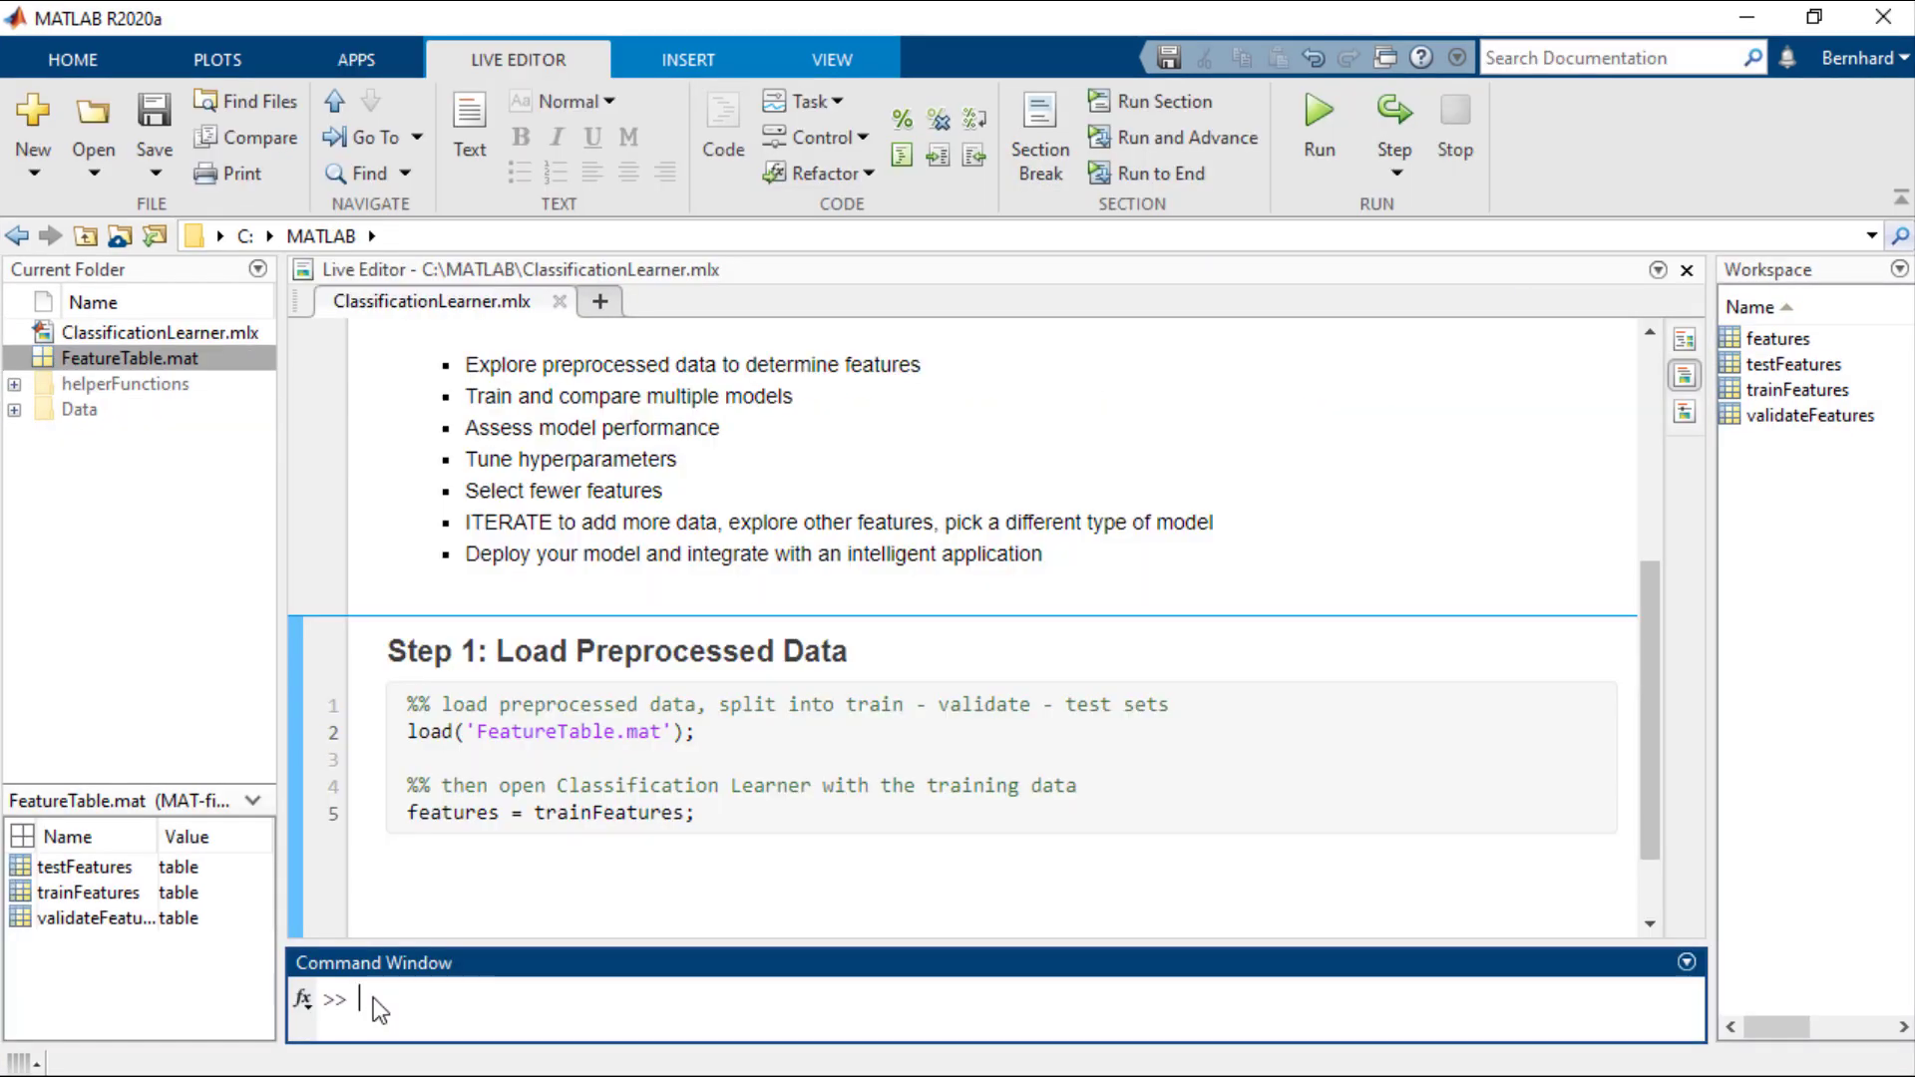
type("classificationLearner")
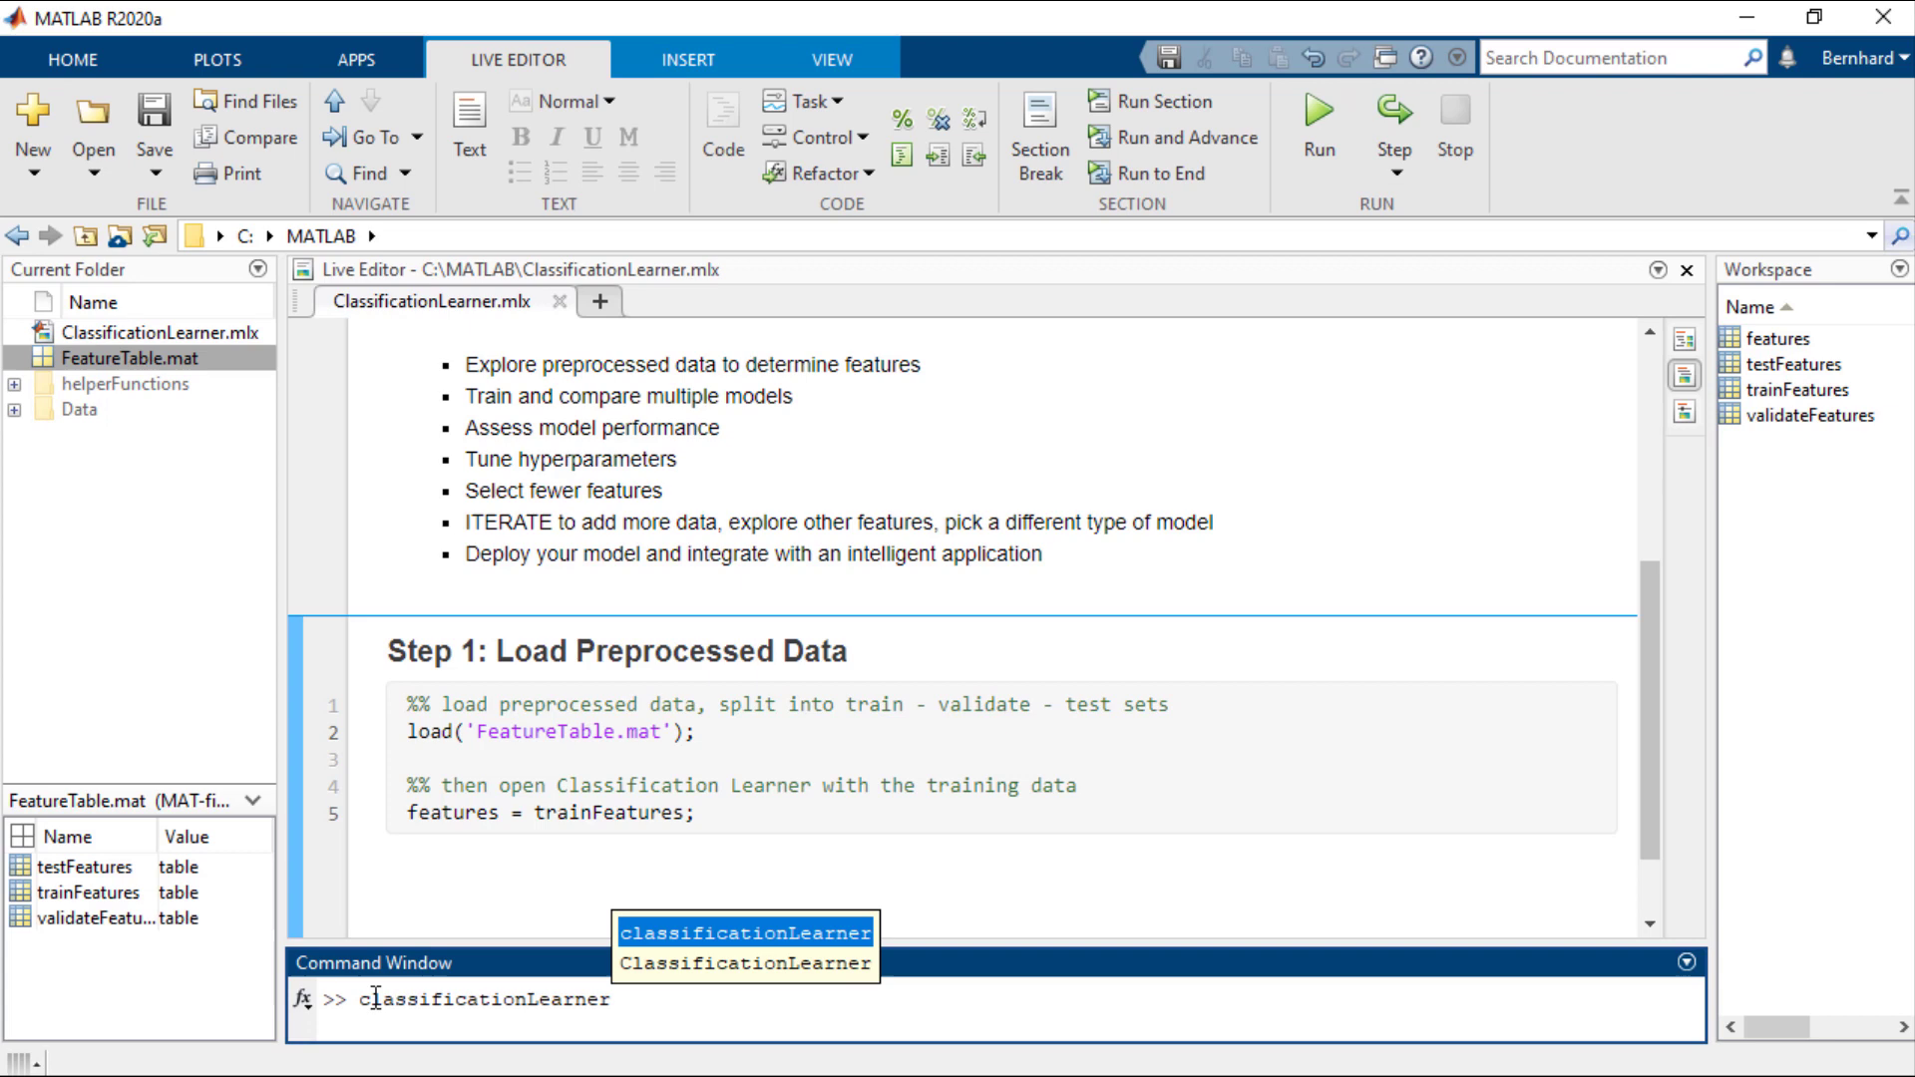
key("Return")
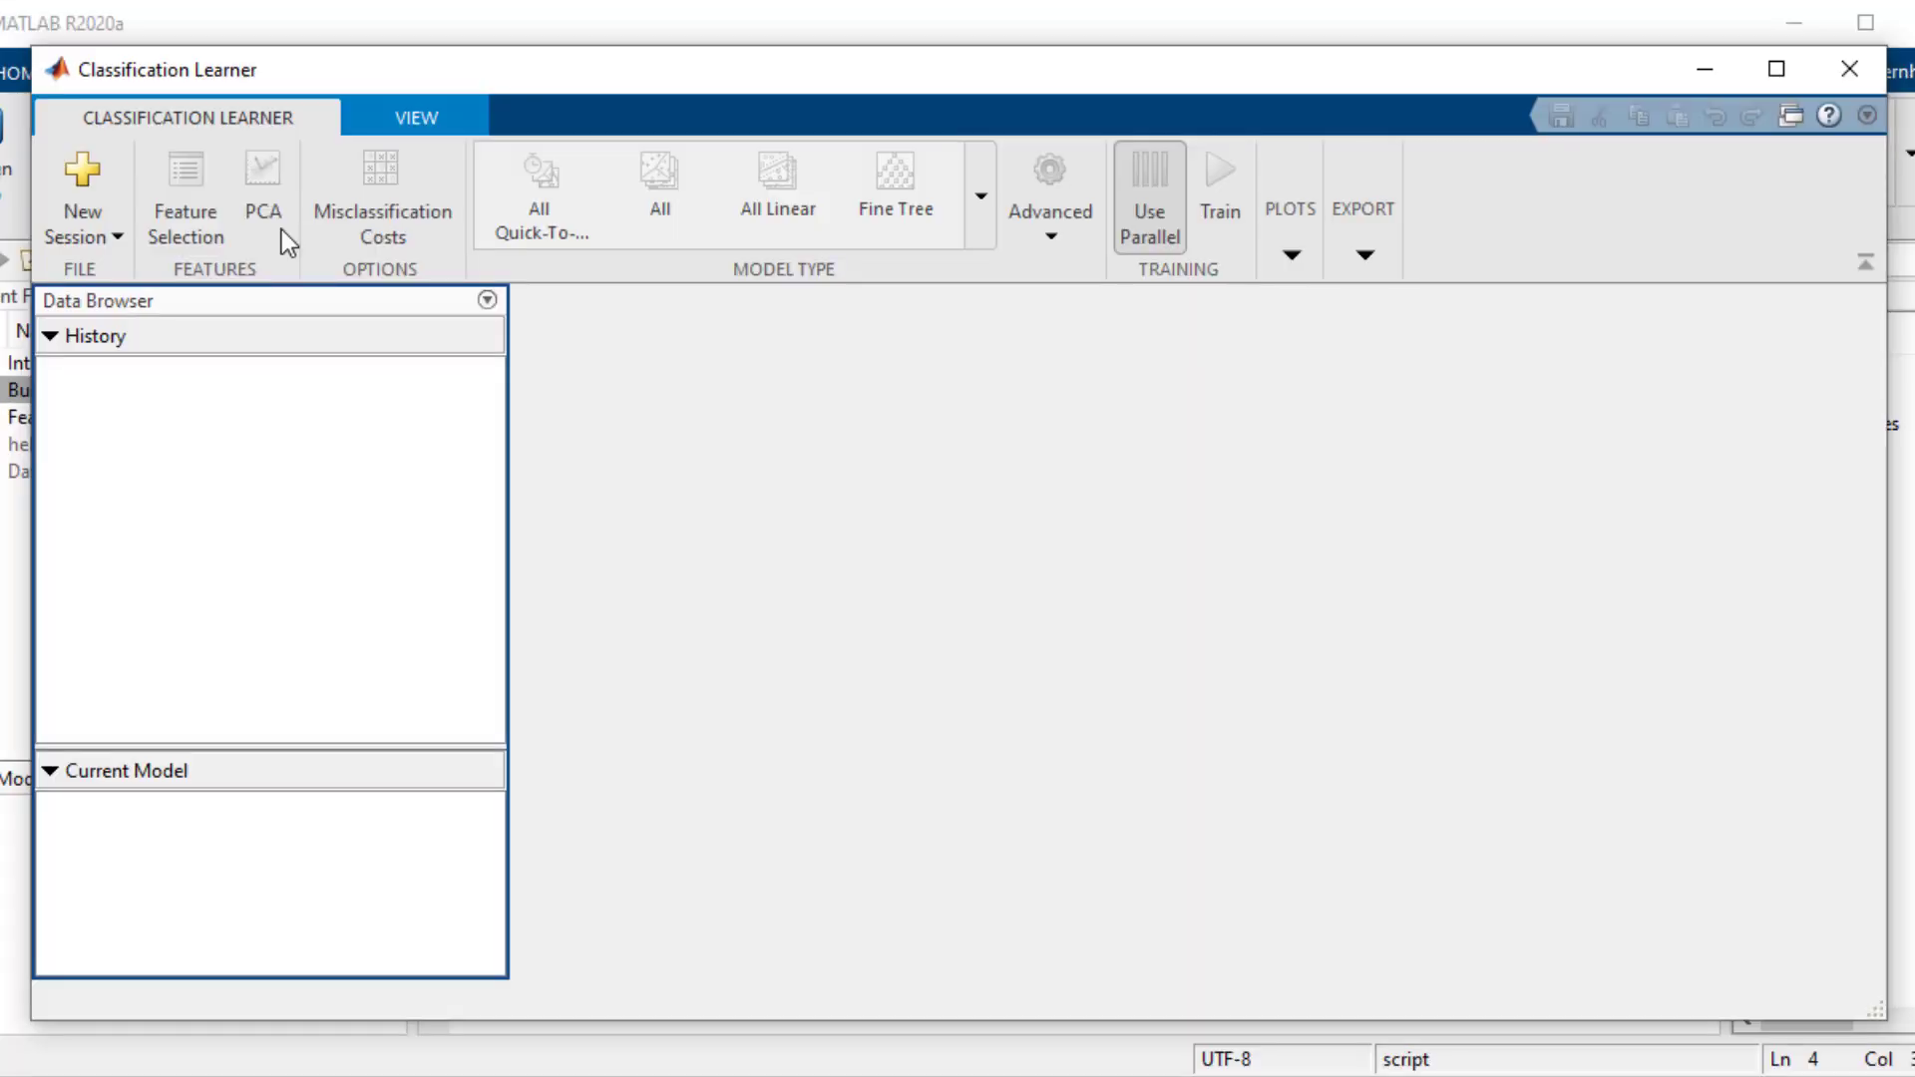
Start a new session from workspace table trainFeatures with 25% holdout validation.
left_click(112, 236)
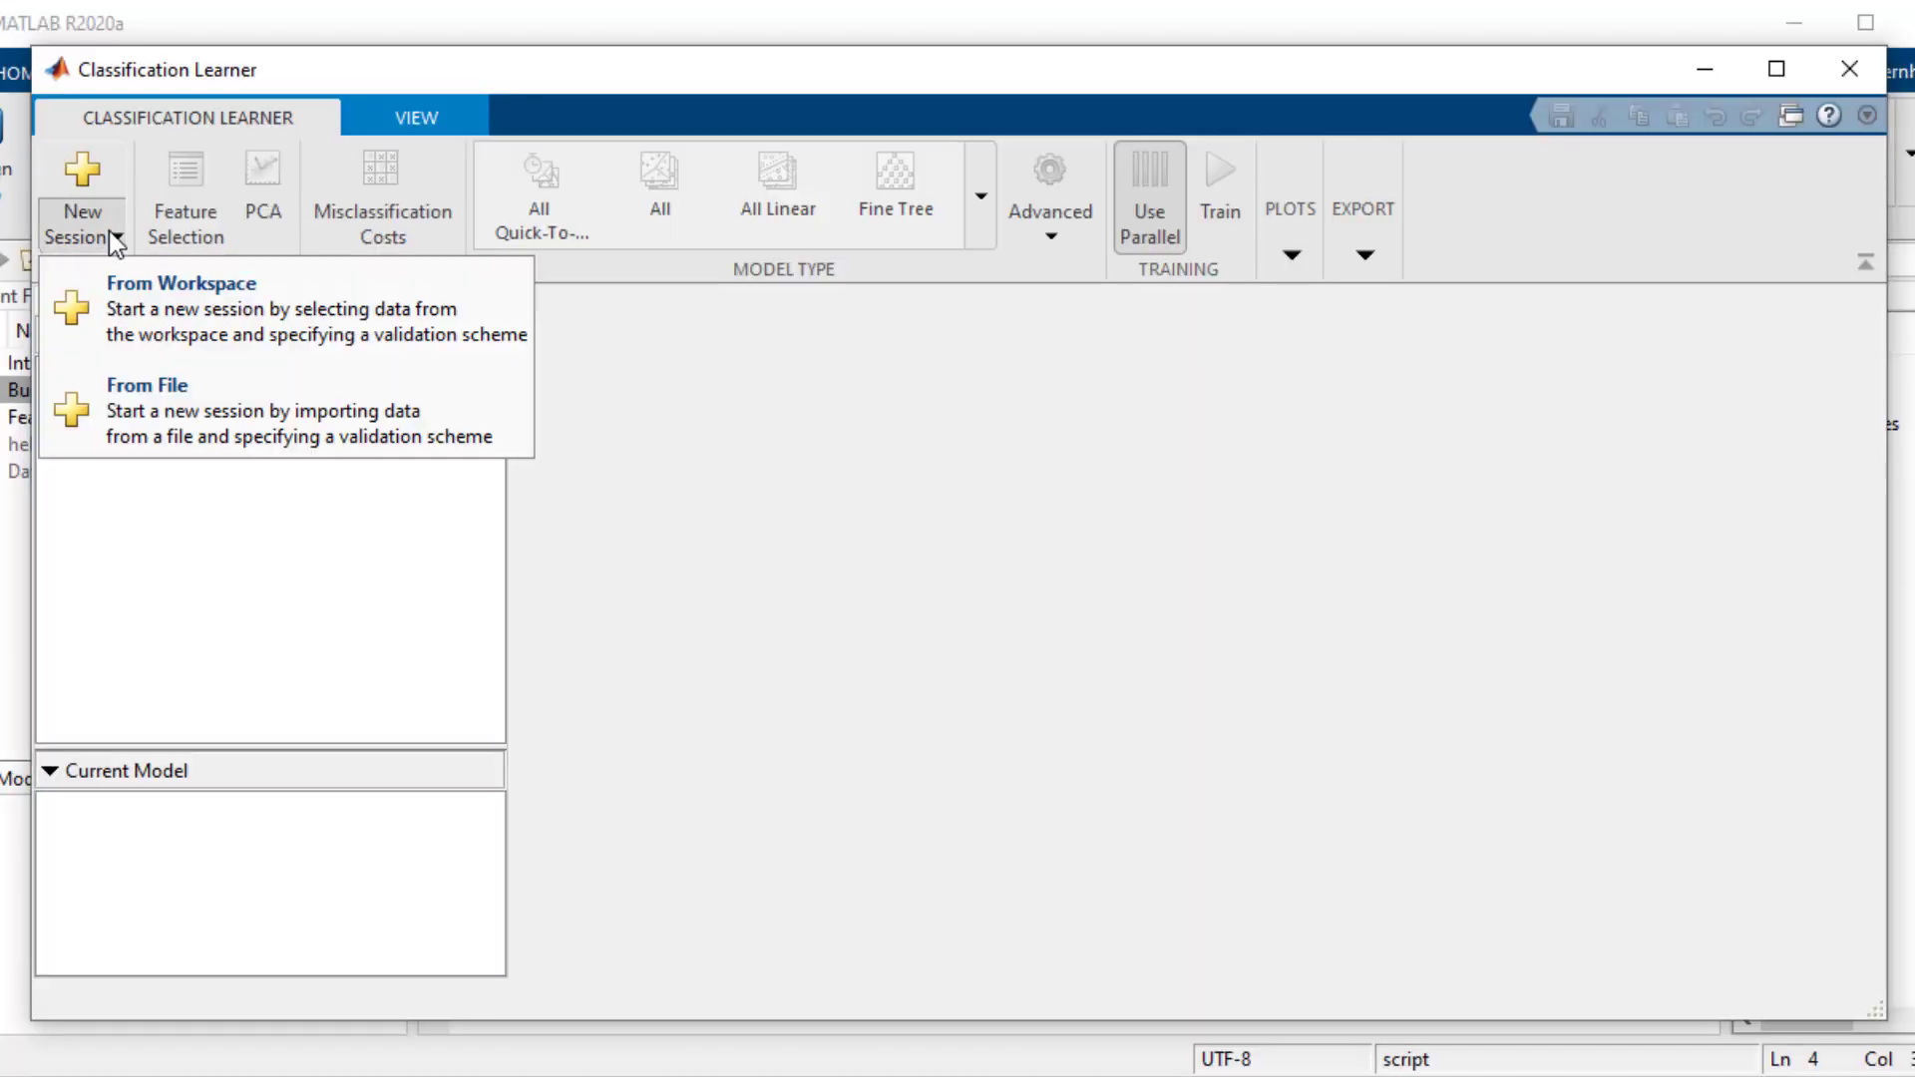
left_click(127, 326)
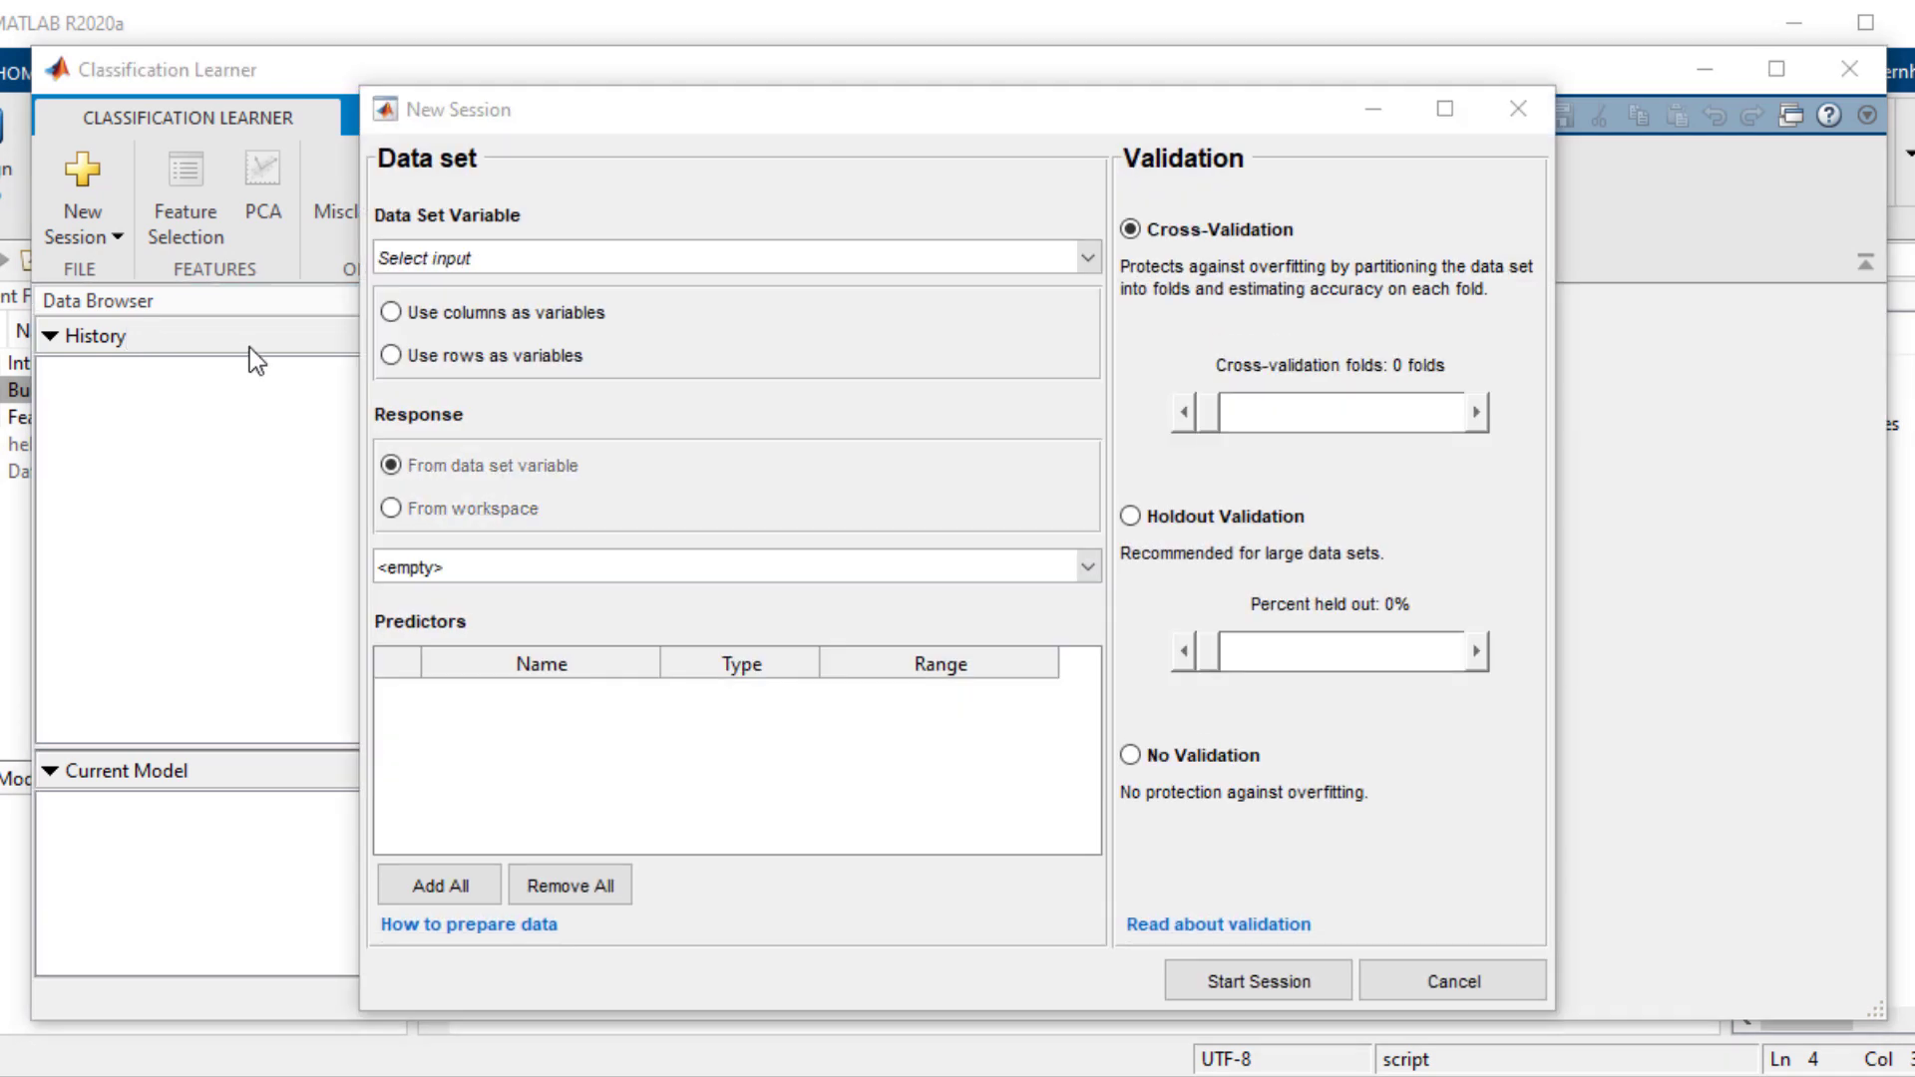
left_click(523, 260)
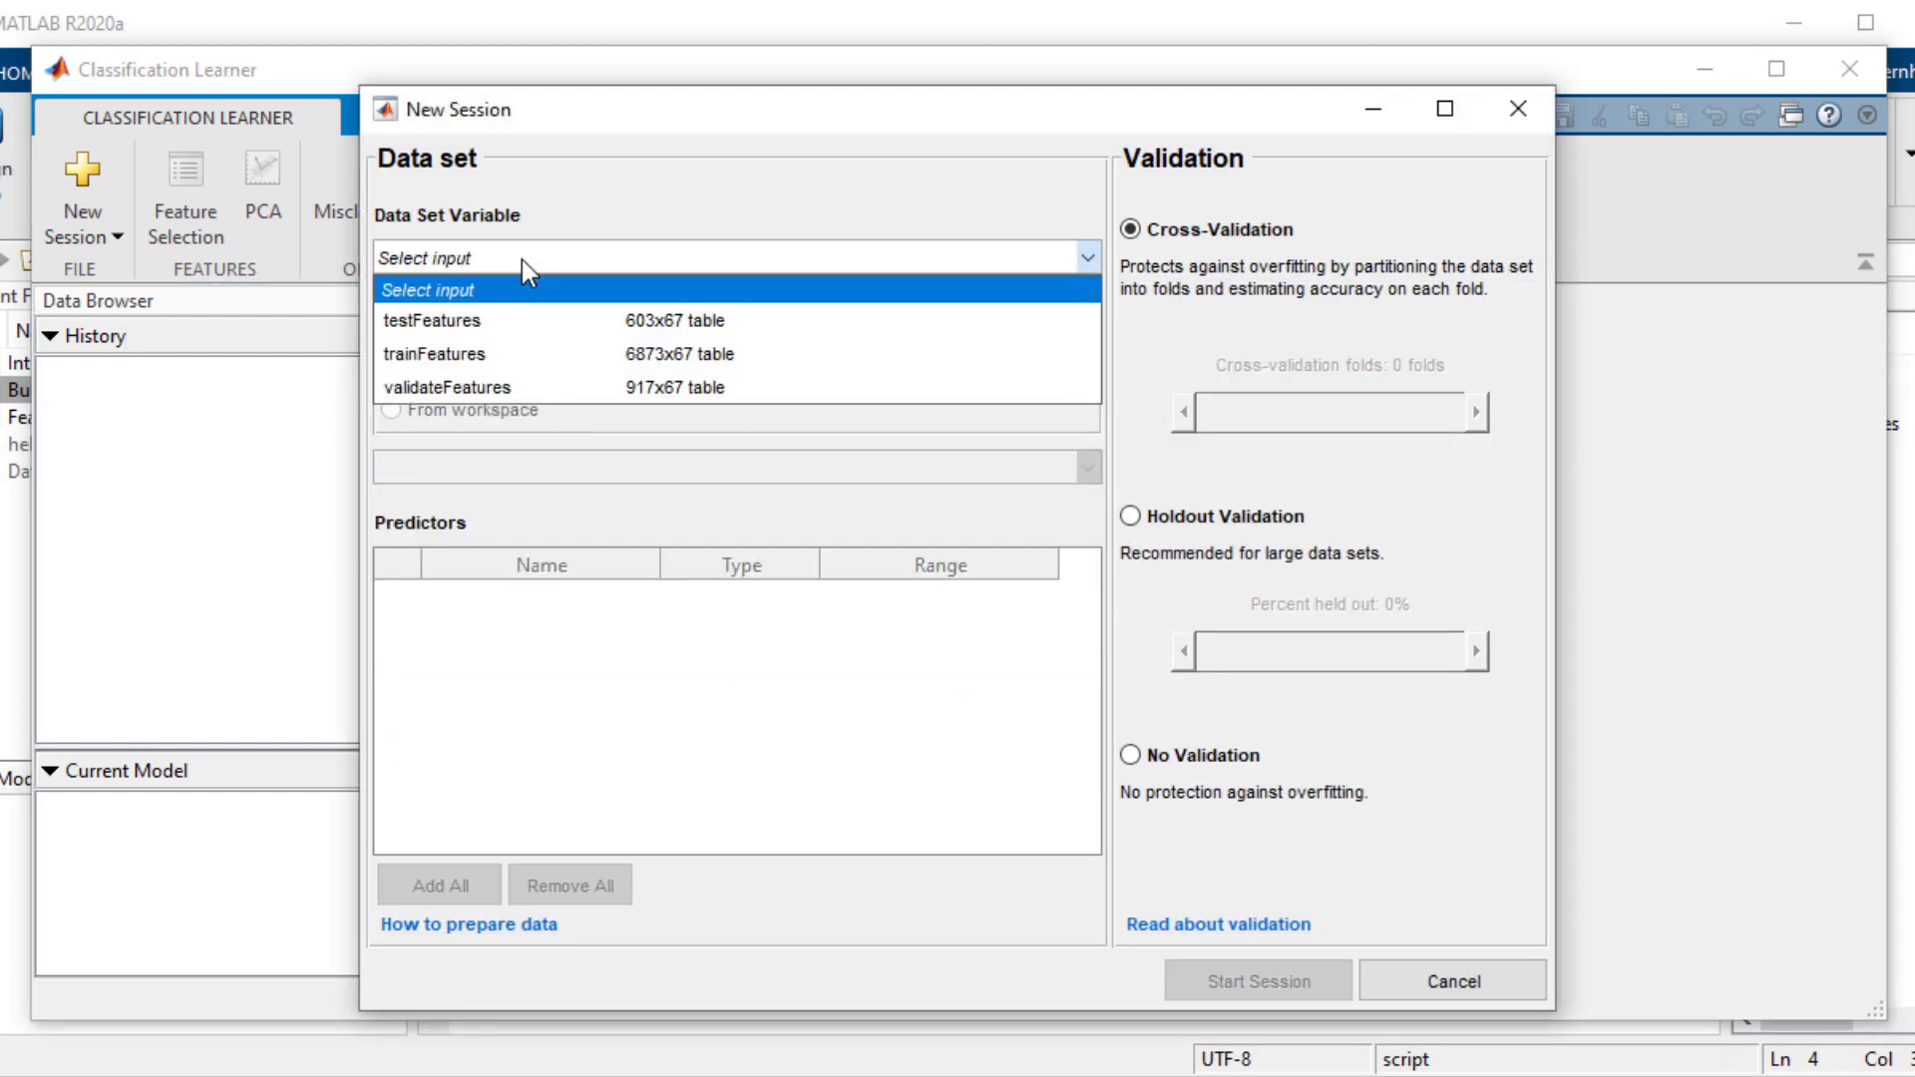
left_click(499, 355)
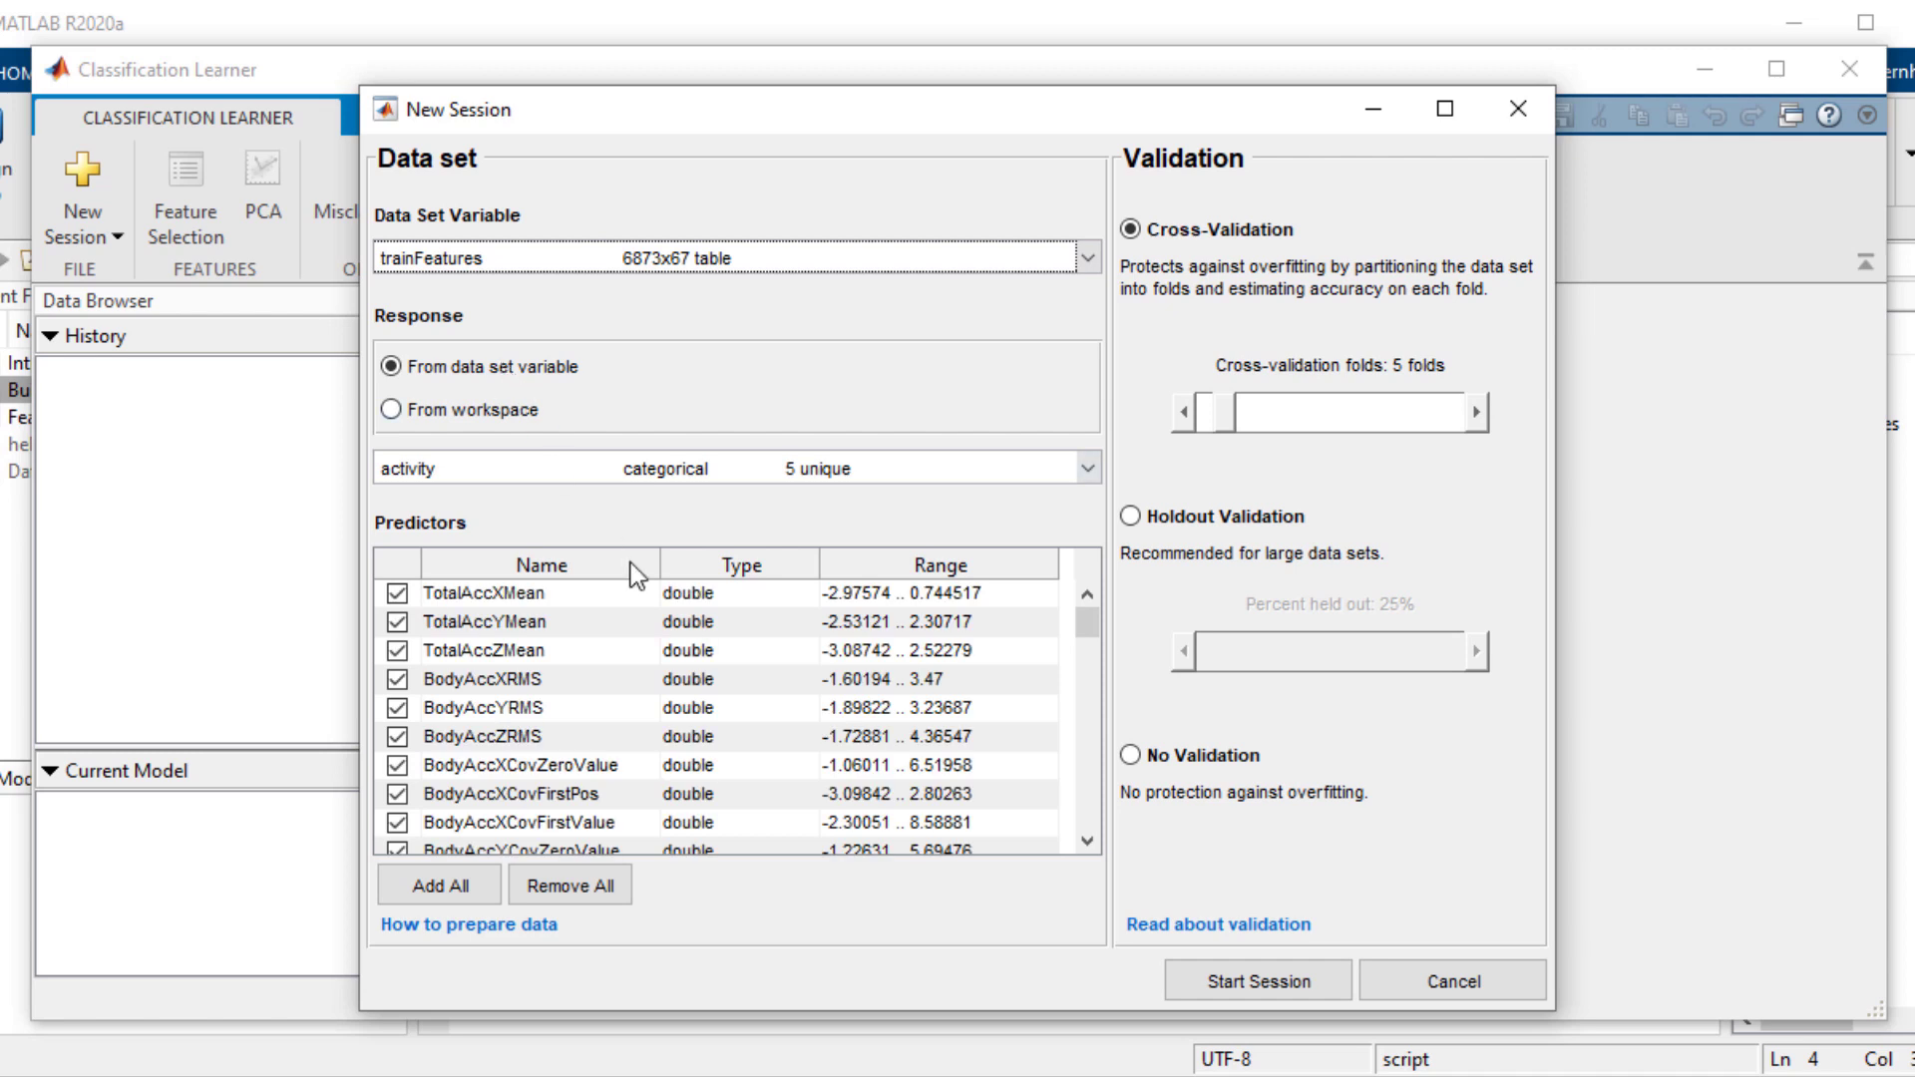
left_click(1129, 515)
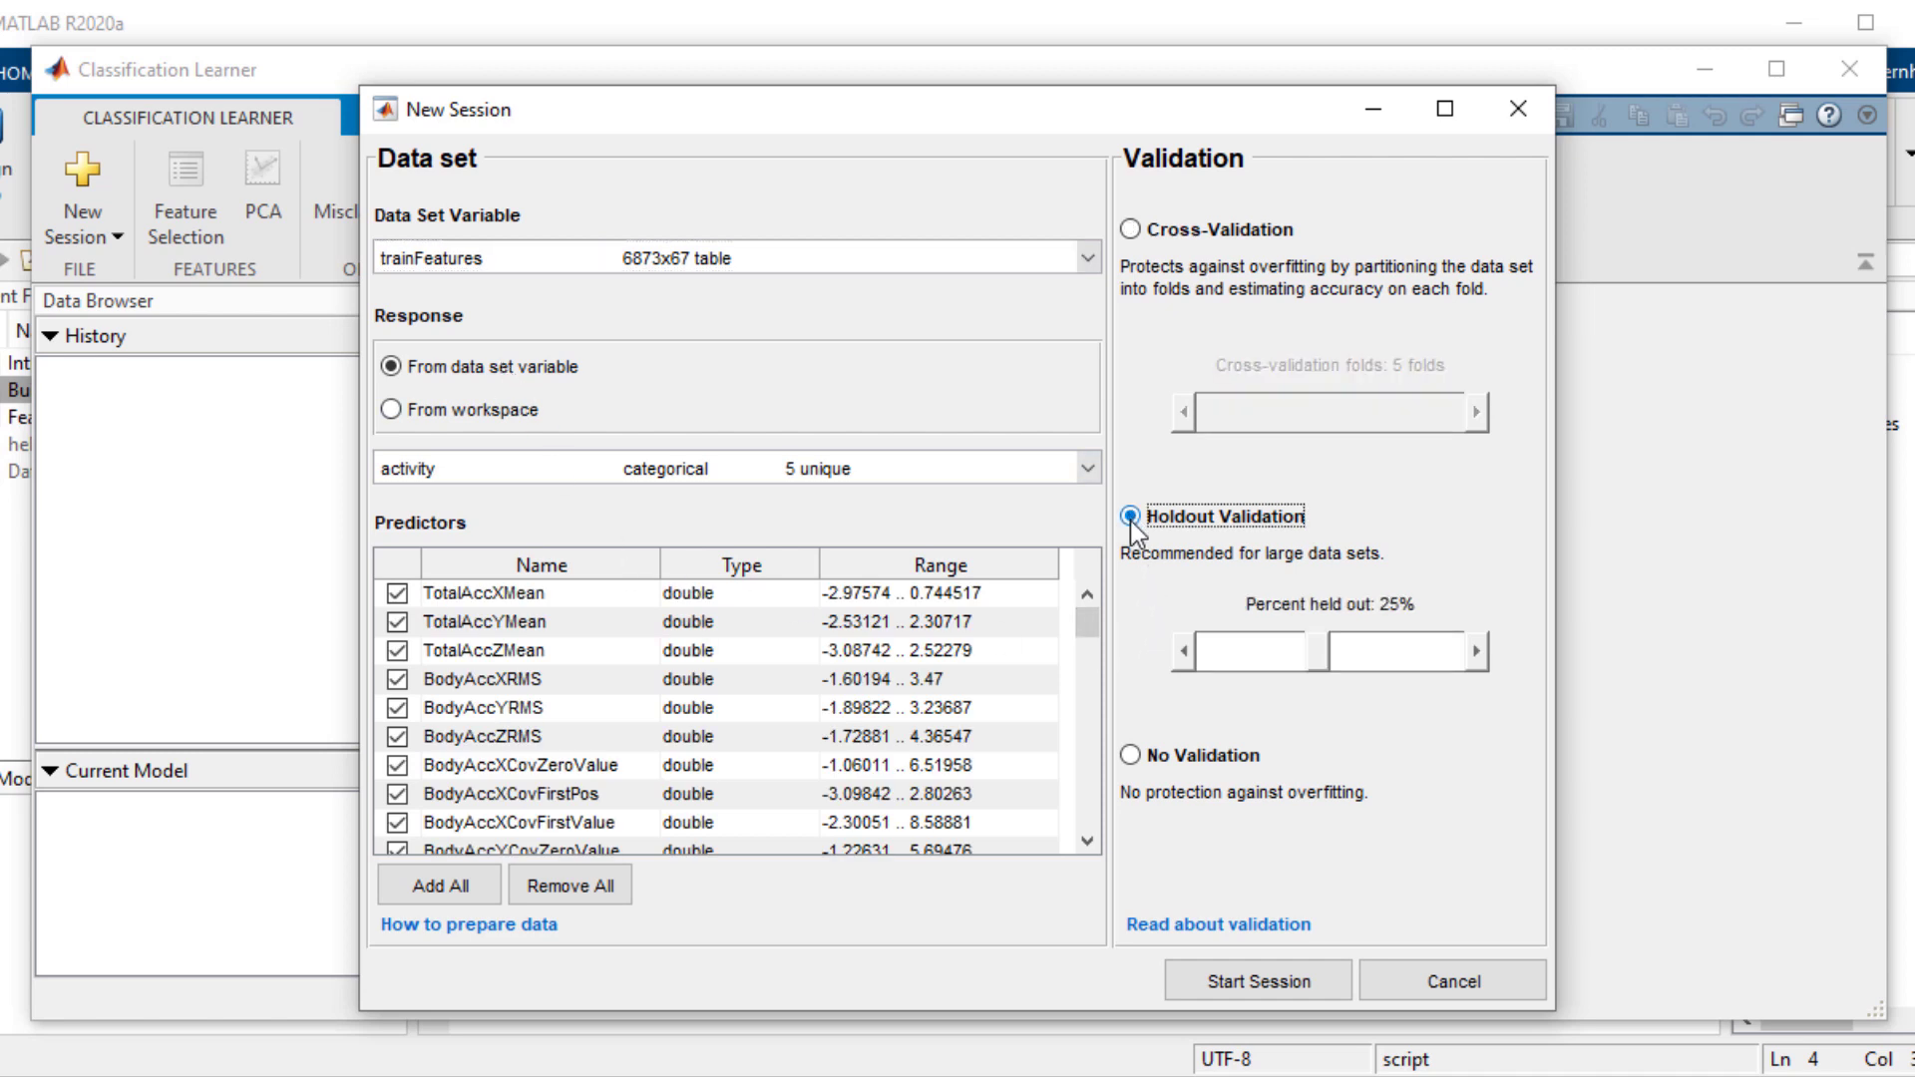
left_click(1212, 991)
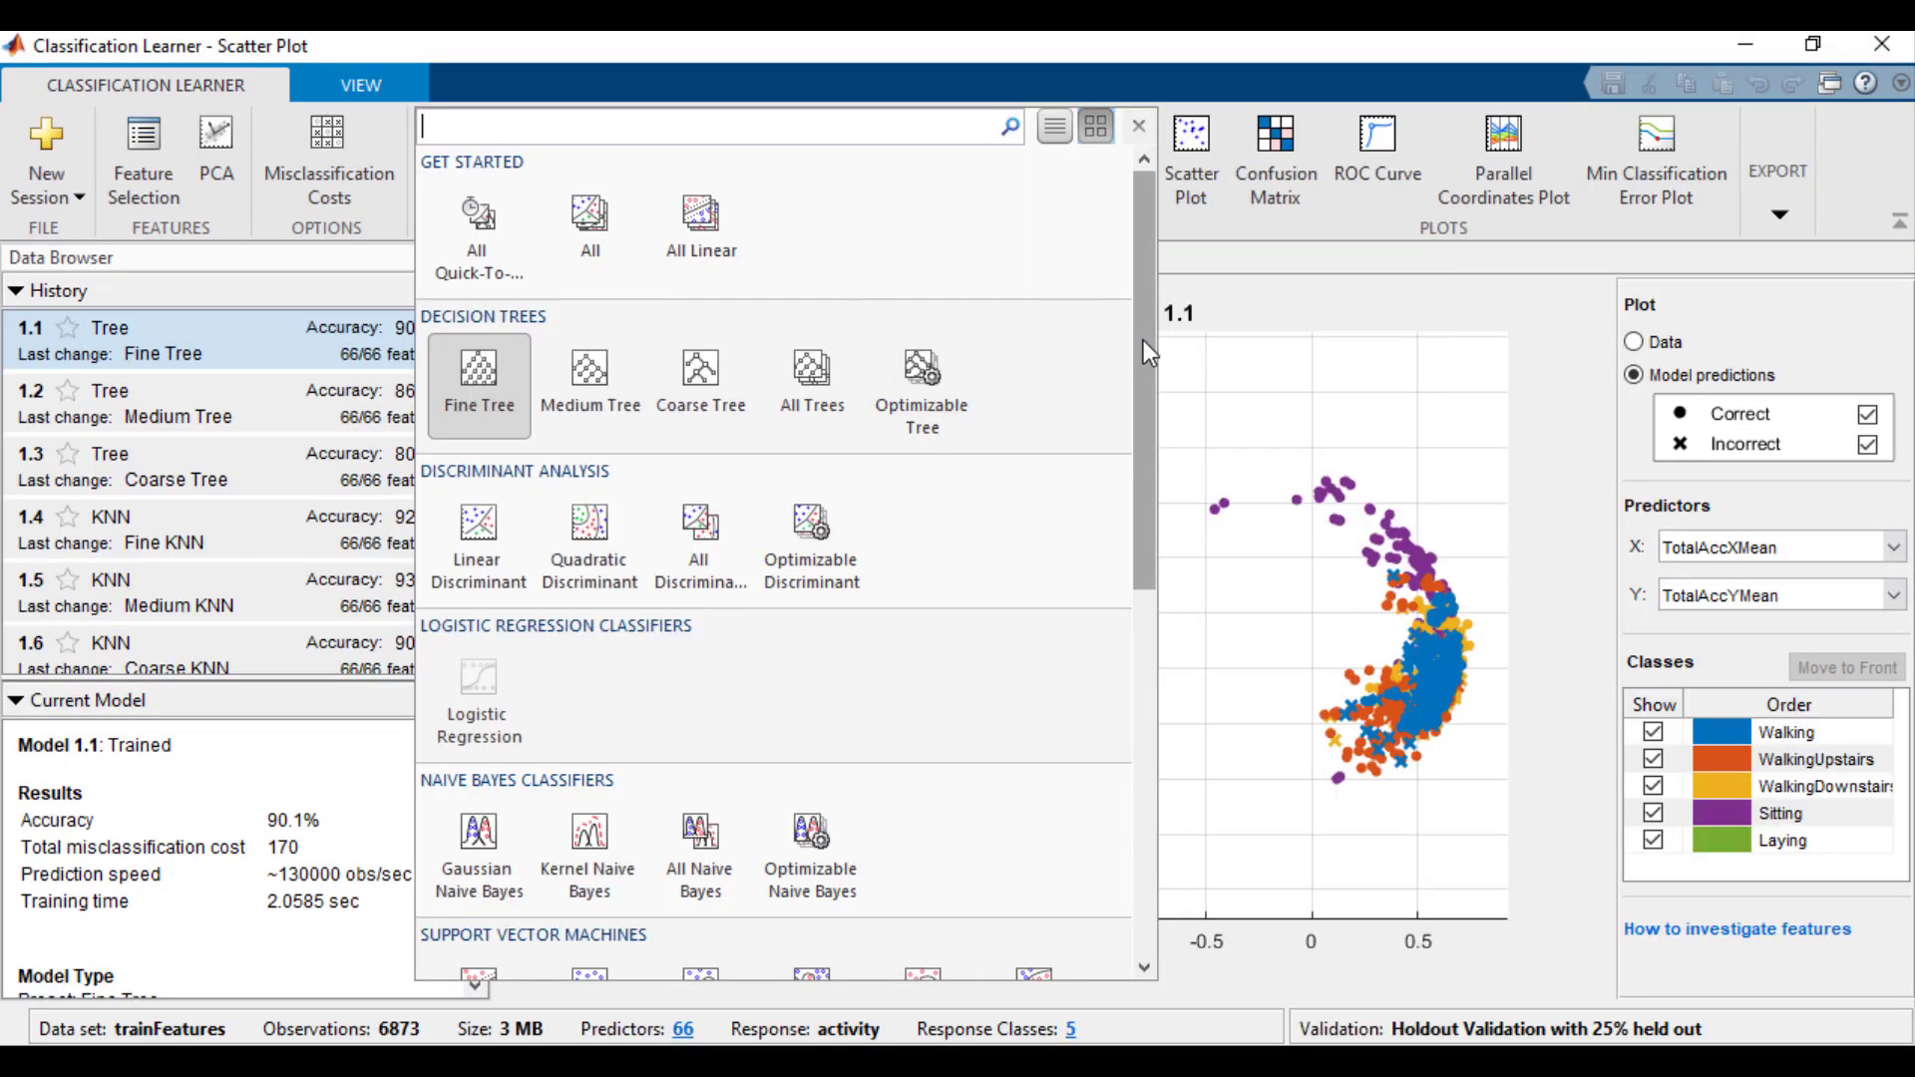
Set the scatter plot's Y axis to BodyAccXSpectPos1, after briefly trying BodyAccYRMS.
left_click_drag(1143, 342, 1166, 763)
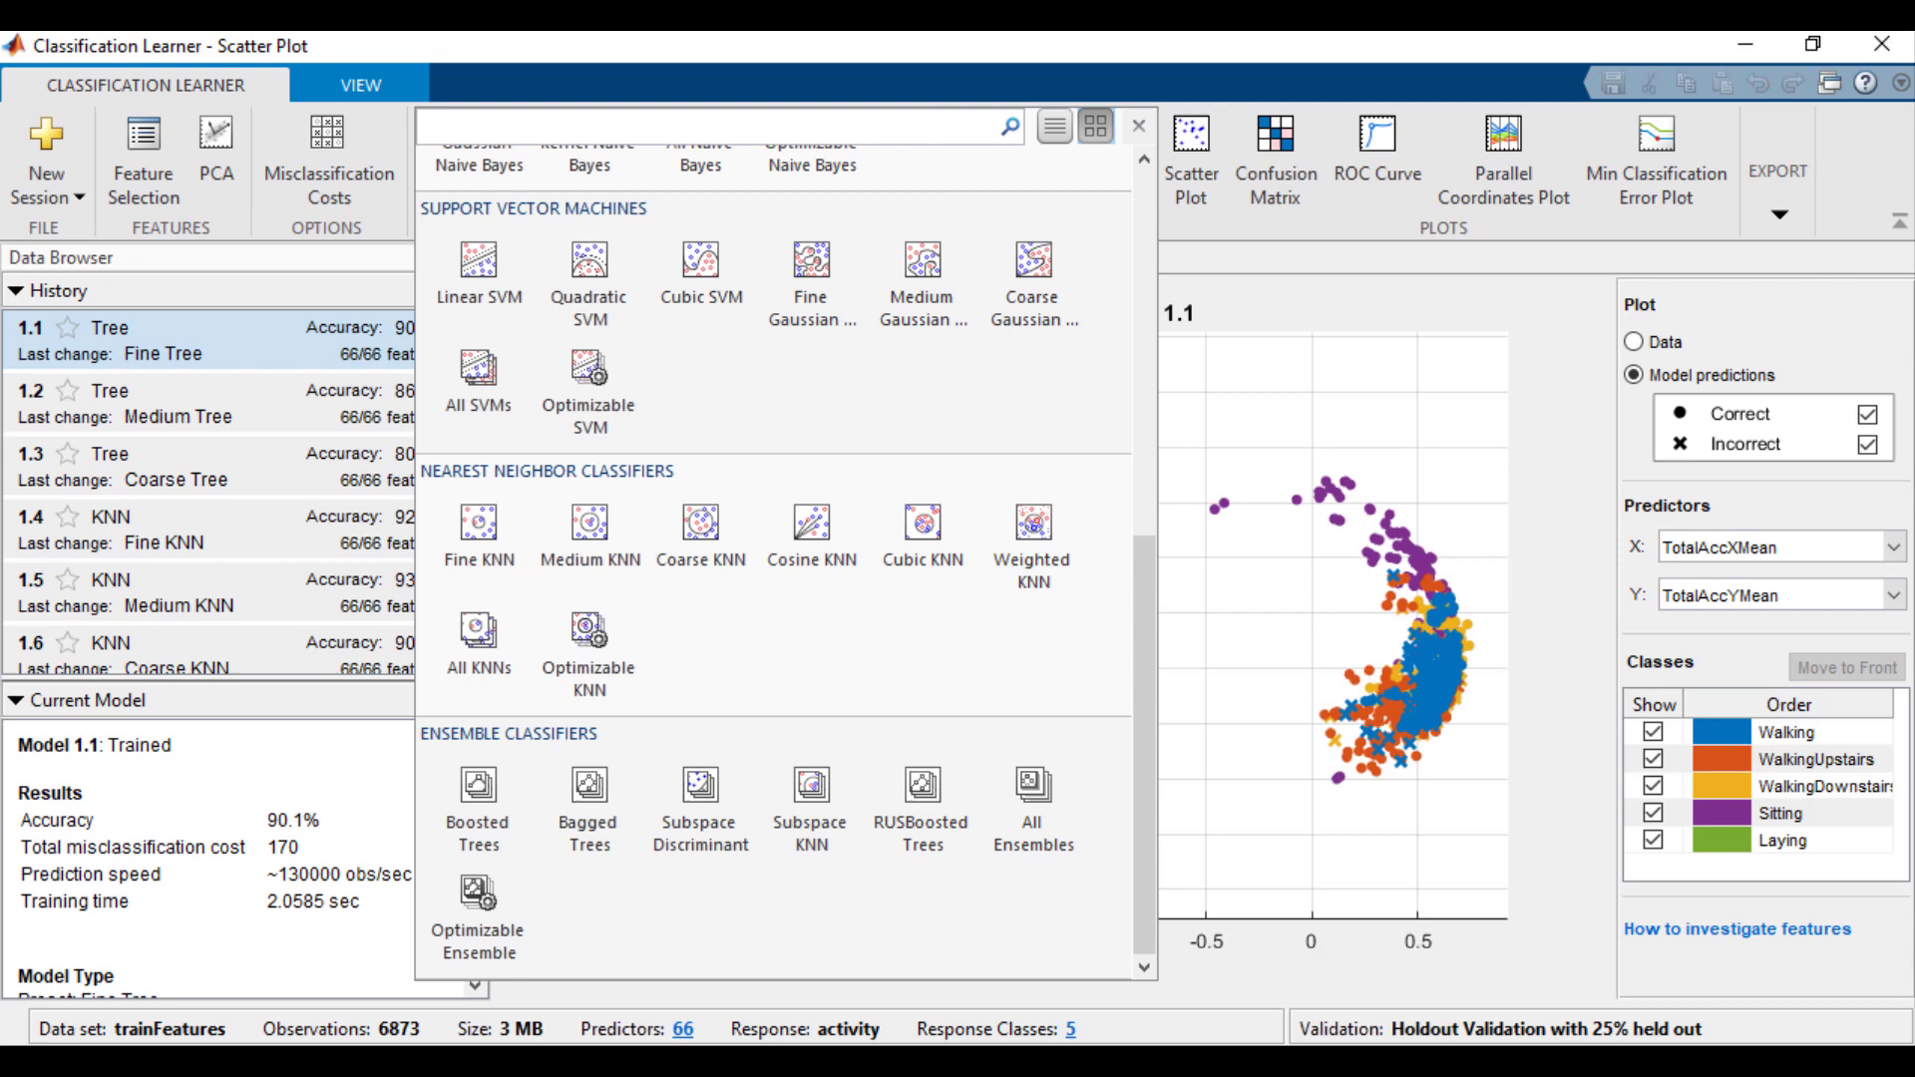
left_click(1893, 596)
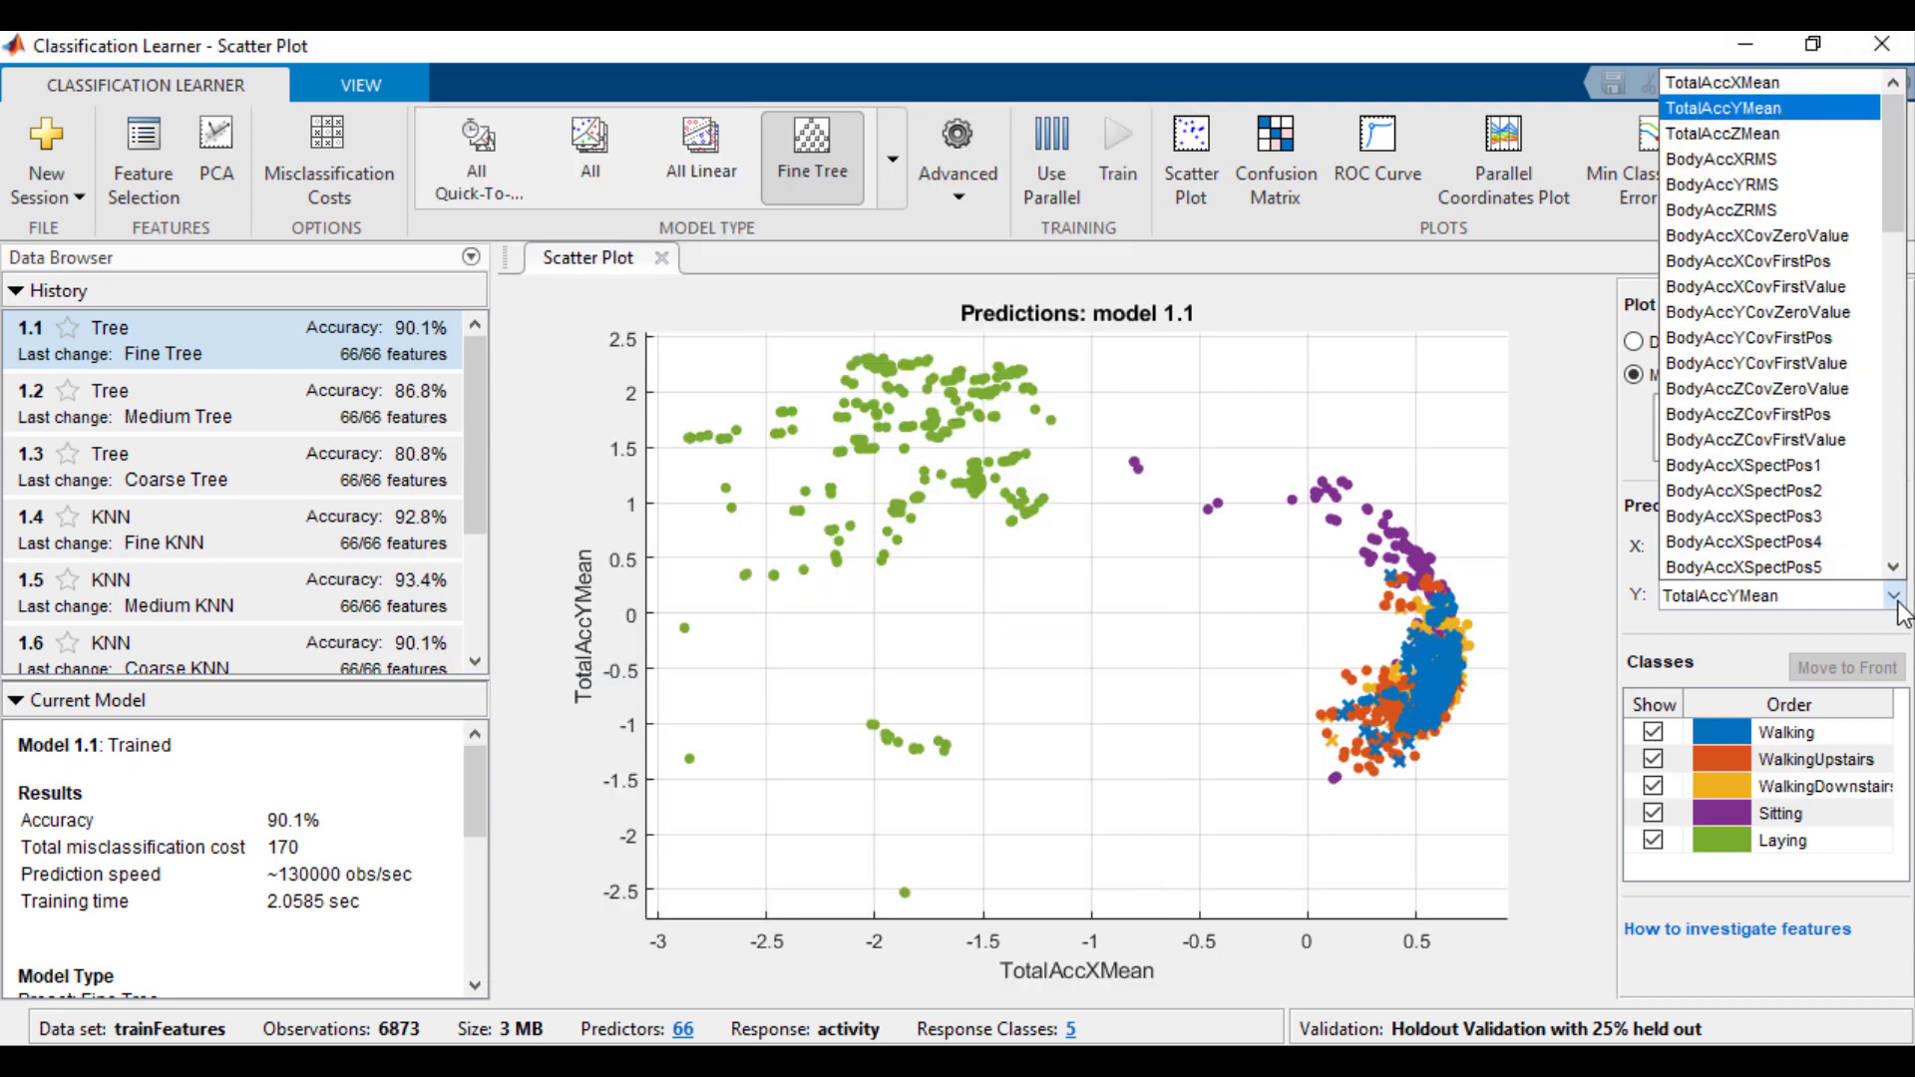
left_click(1804, 188)
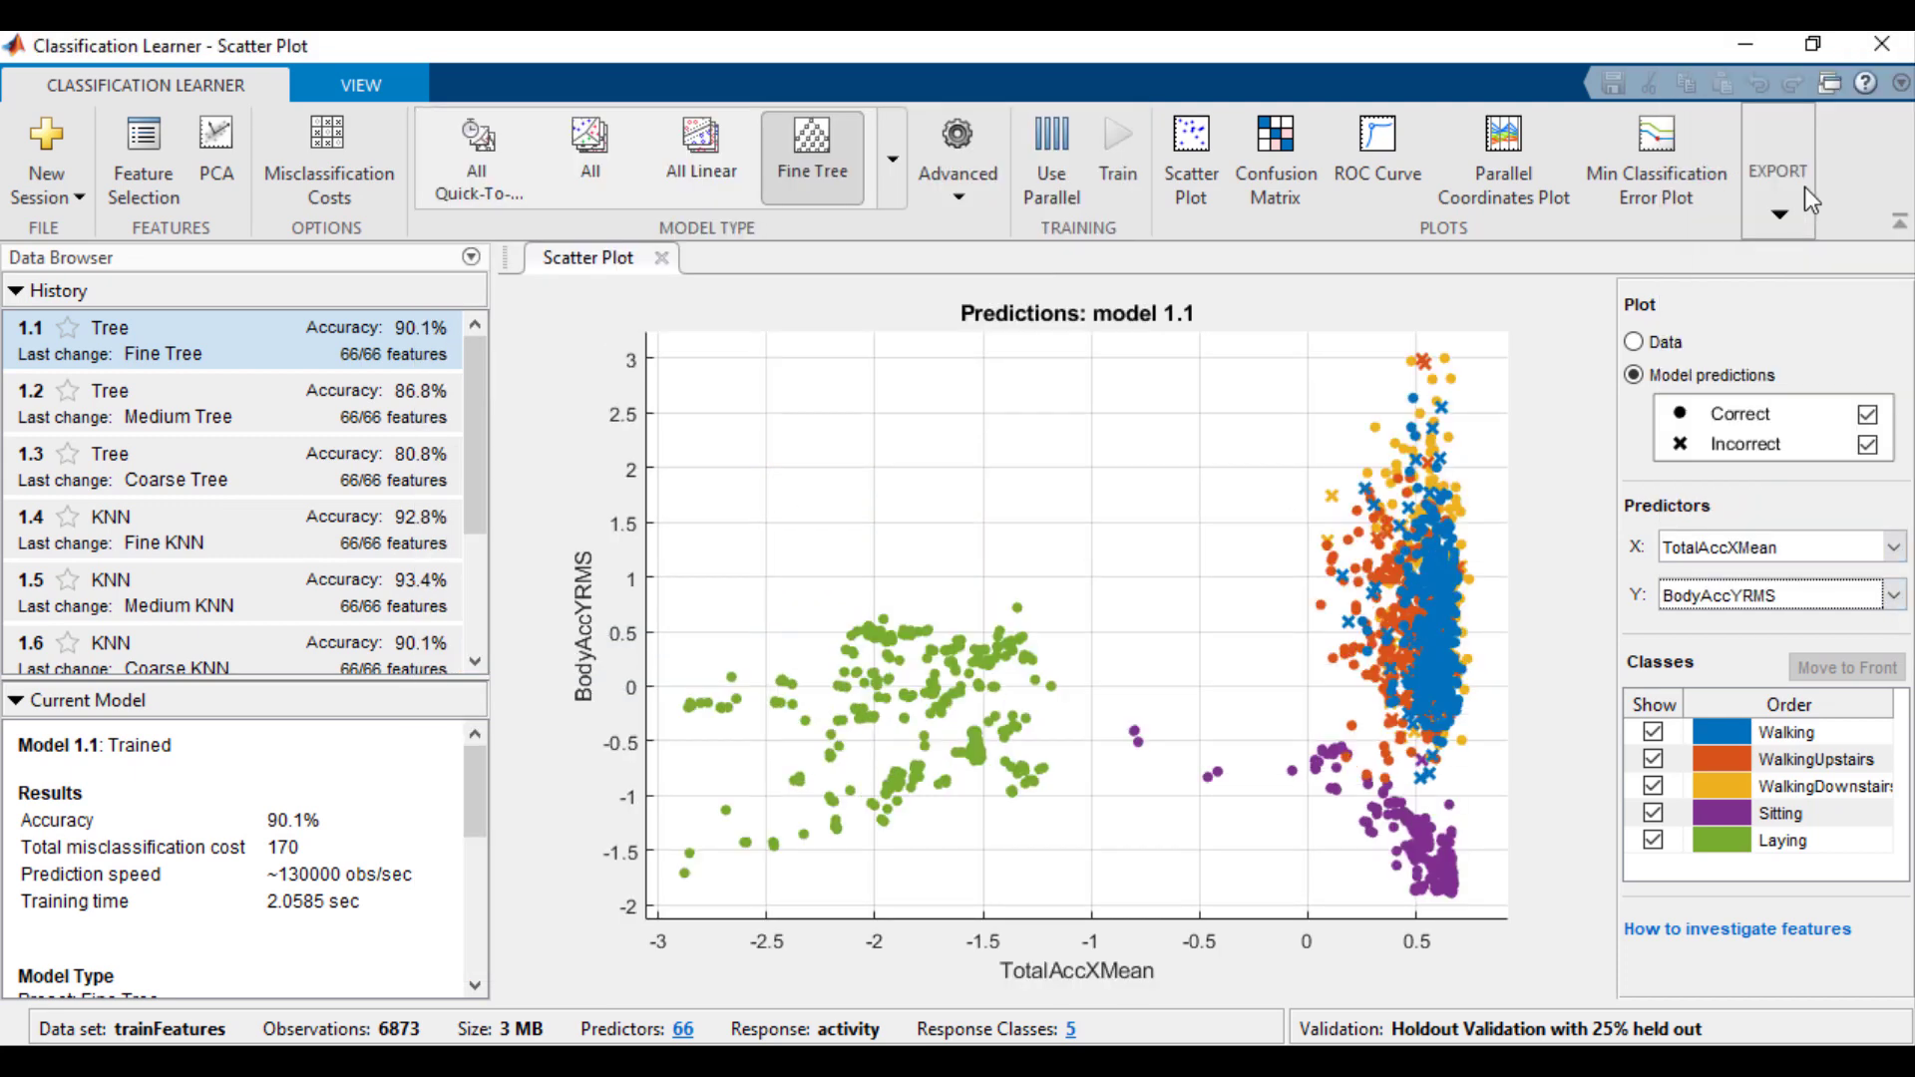
left_click(1846, 595)
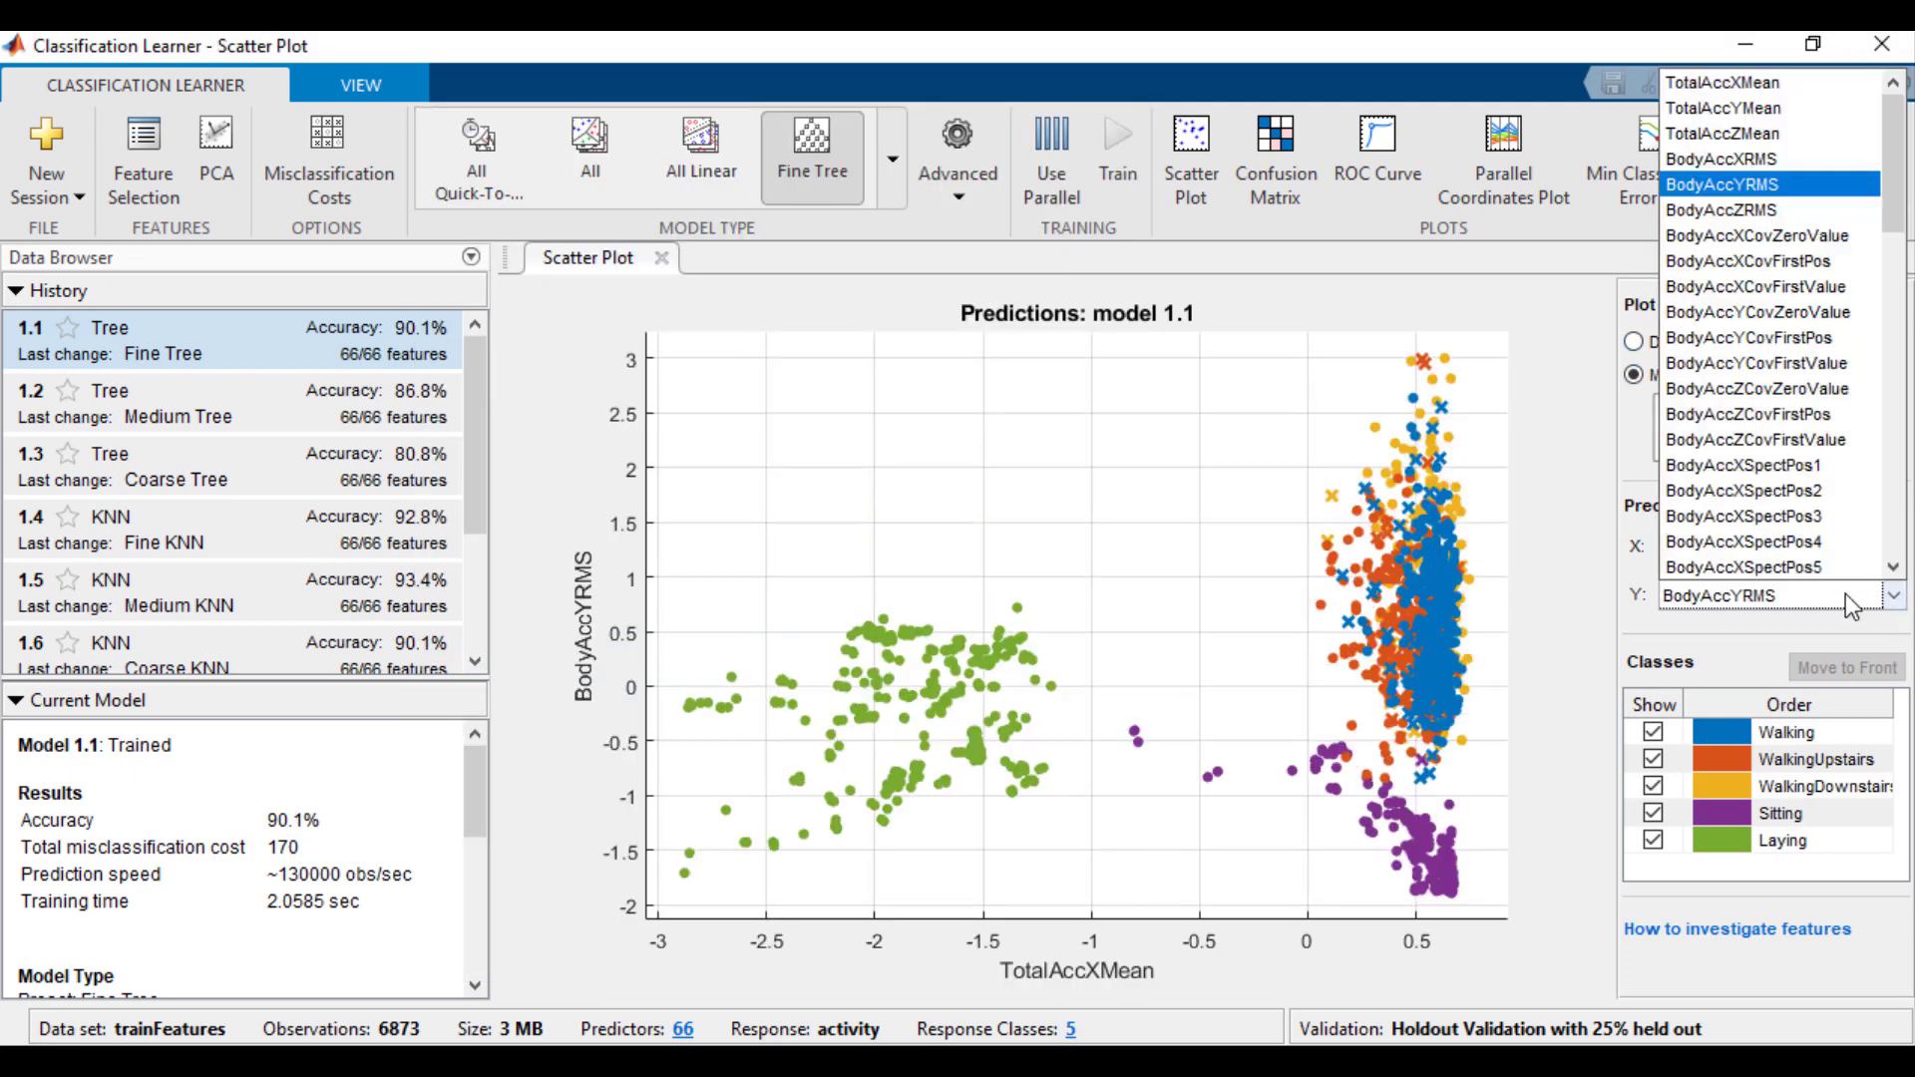
left_click(1817, 469)
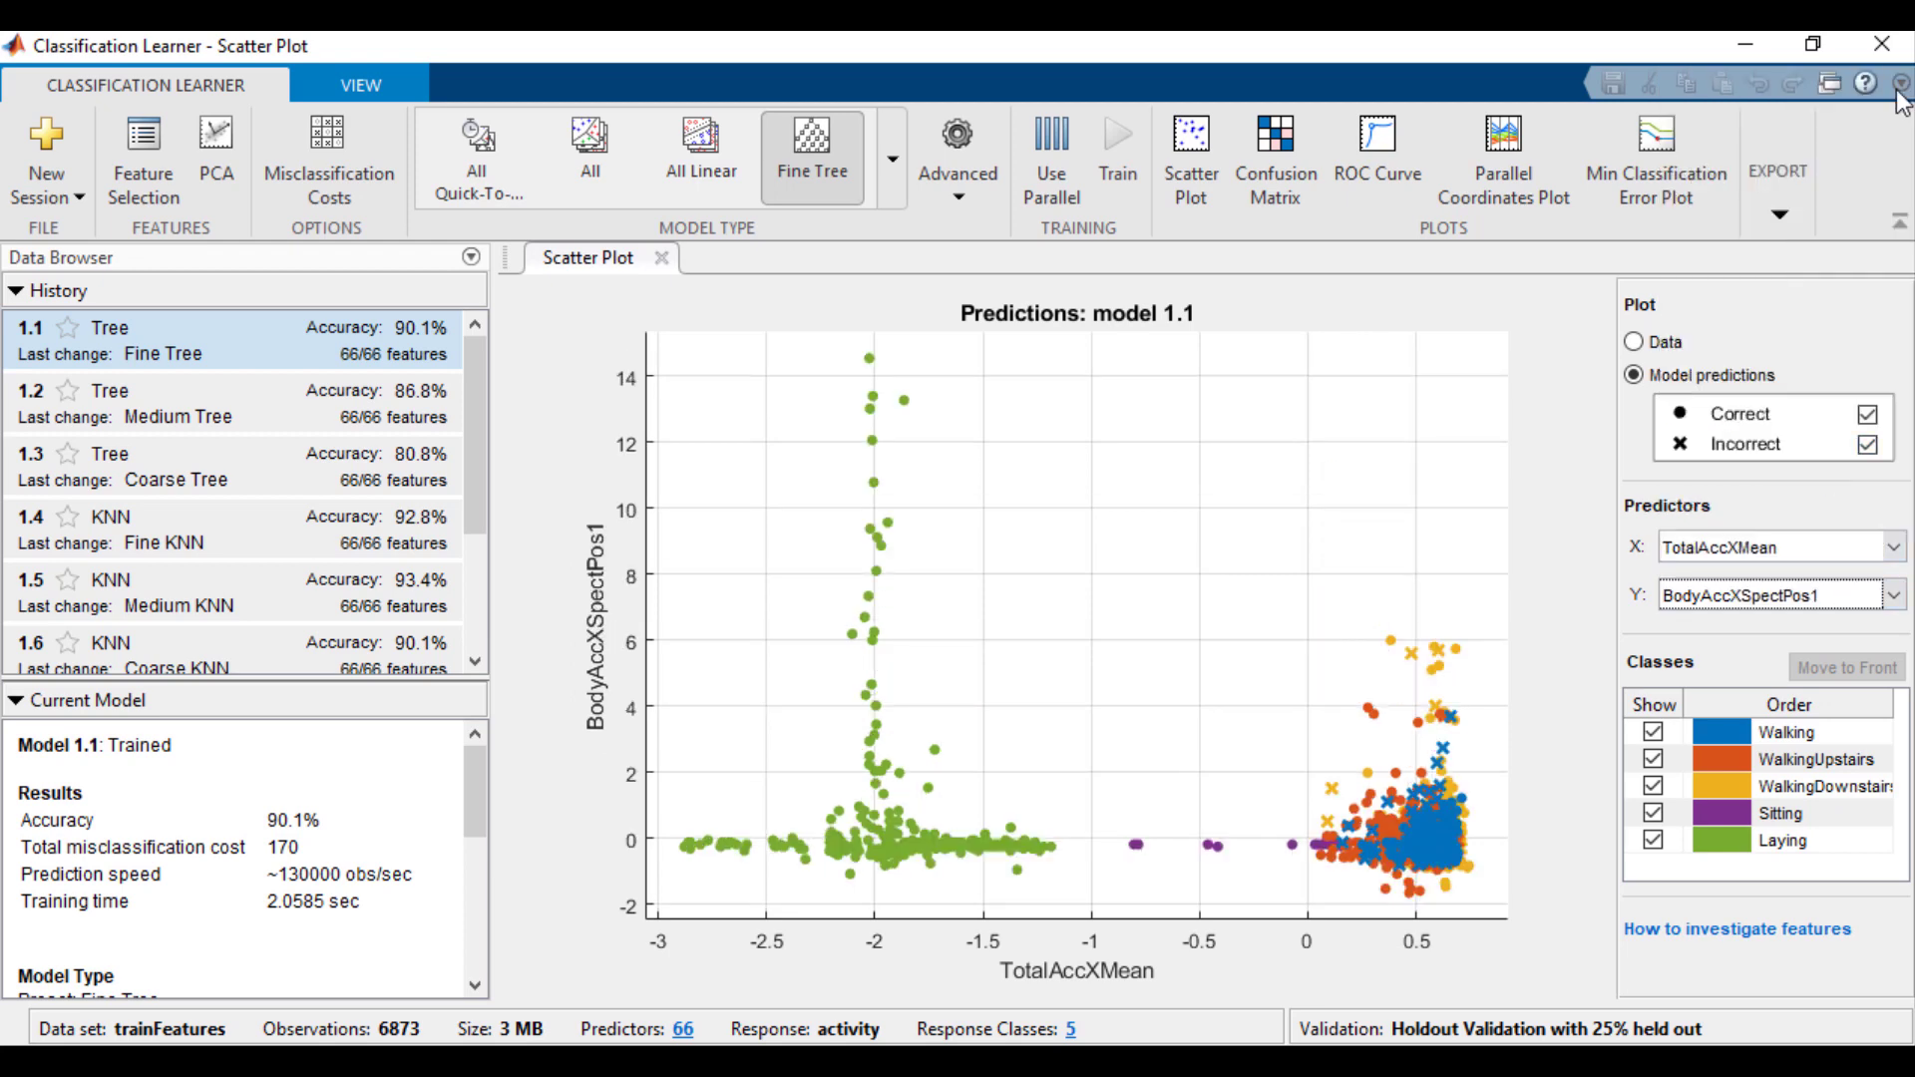
Pick Boosted Trees from the Ensemble Classifiers gallery and train it as model 2.
left_click(895, 177)
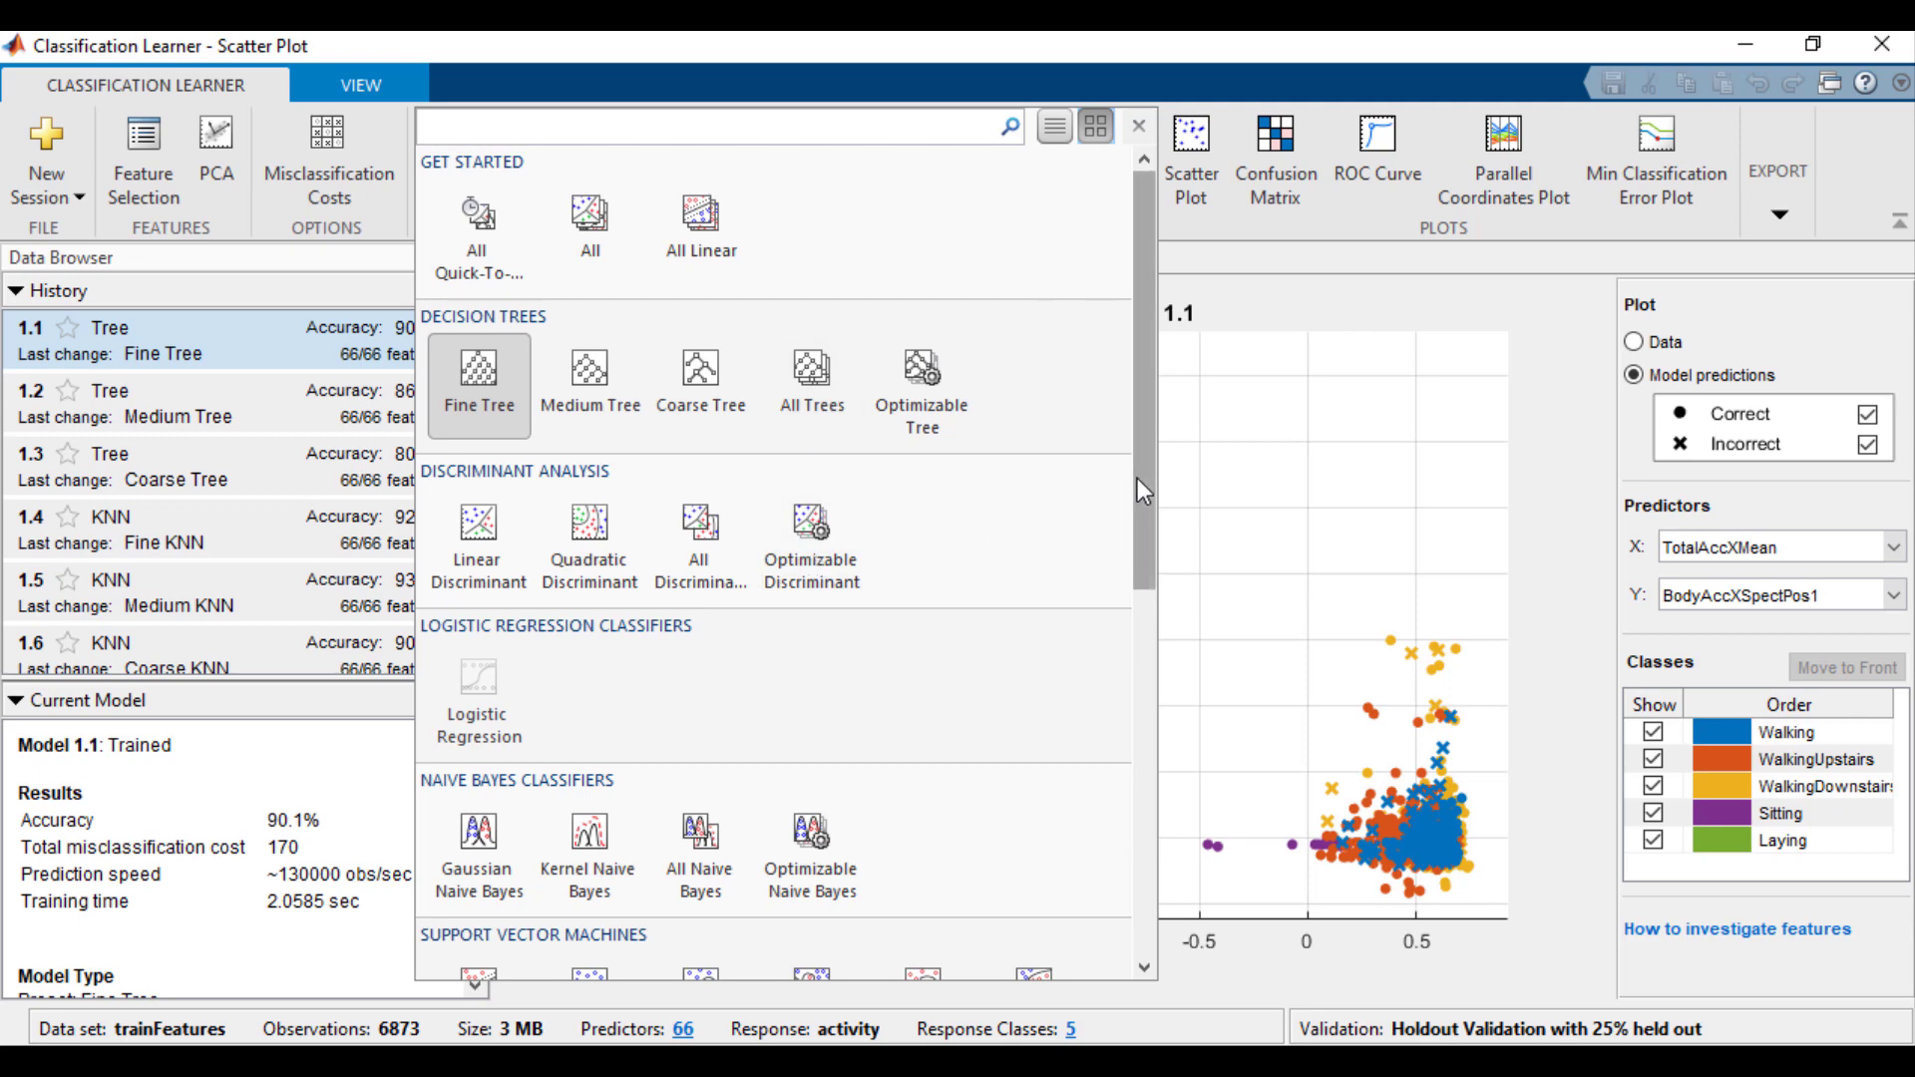
left_click_drag(1143, 491, 1121, 862)
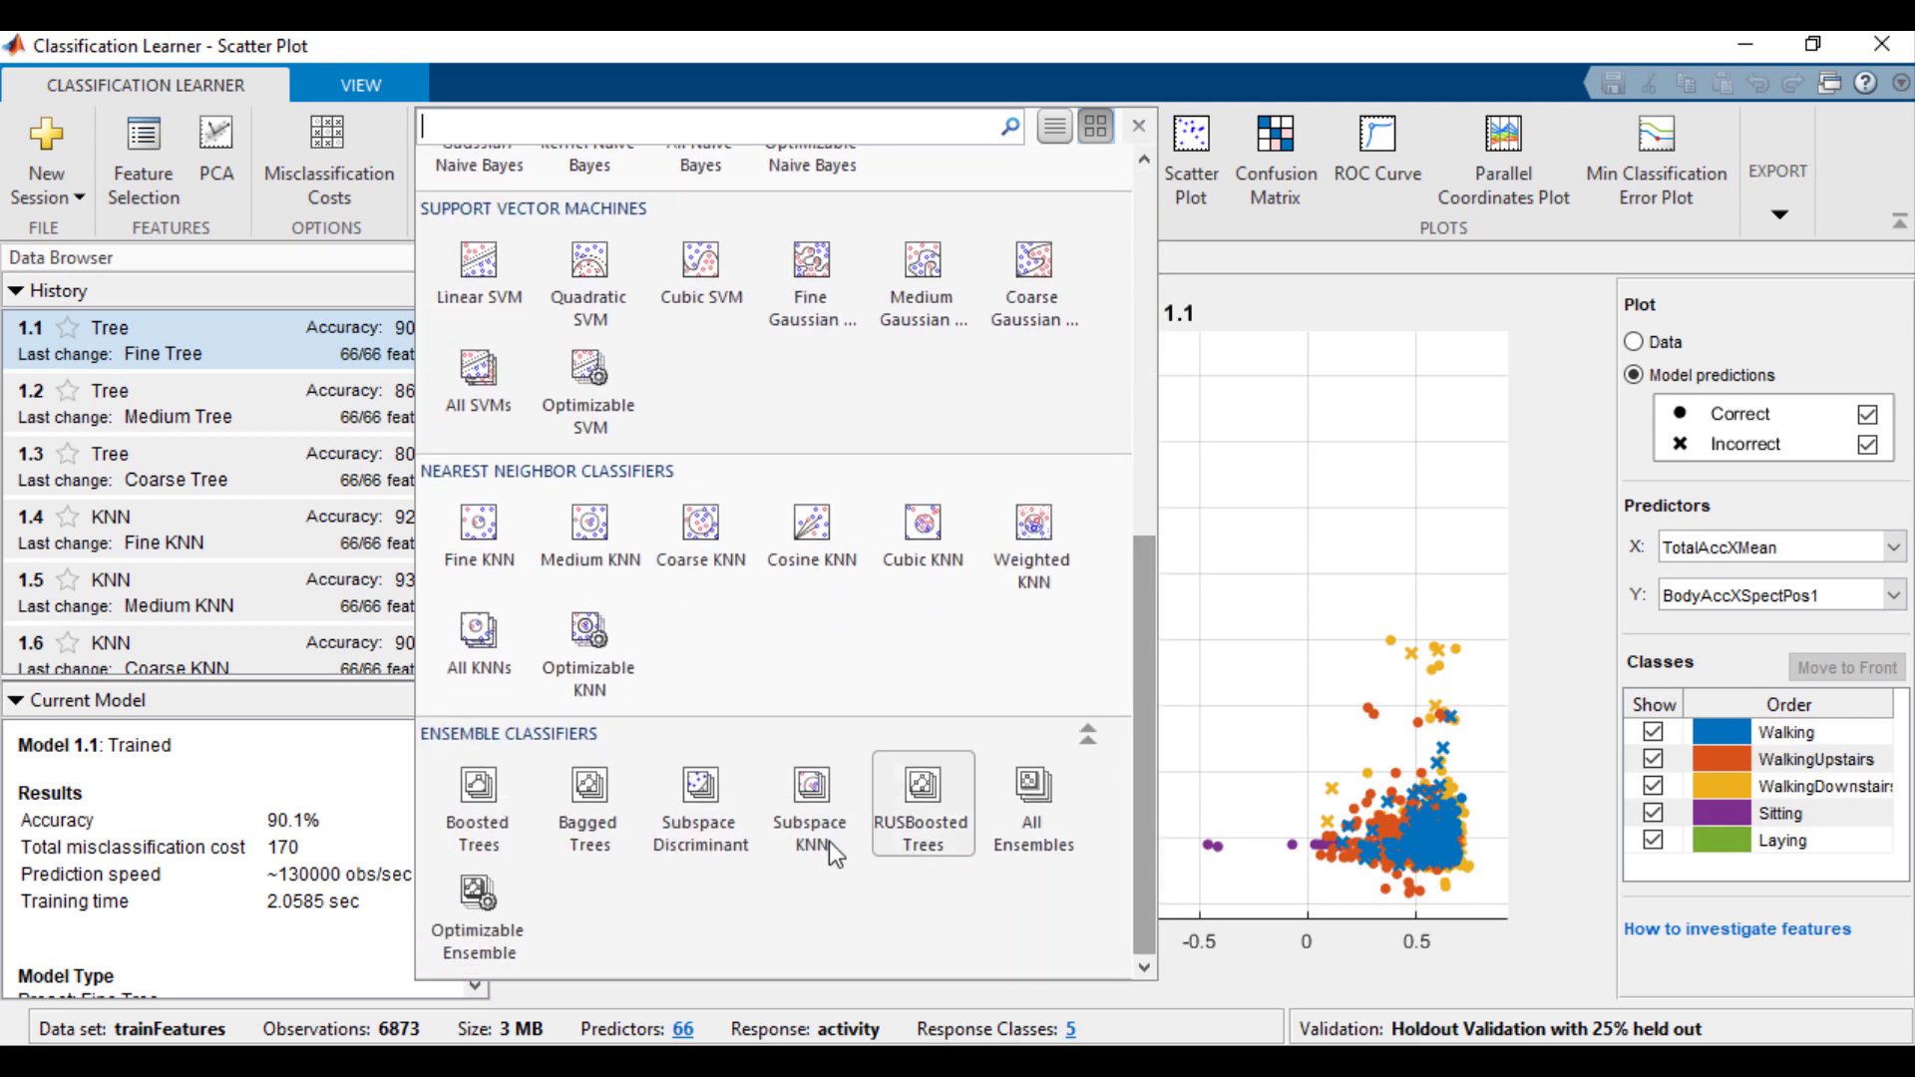
left_click(477, 833)
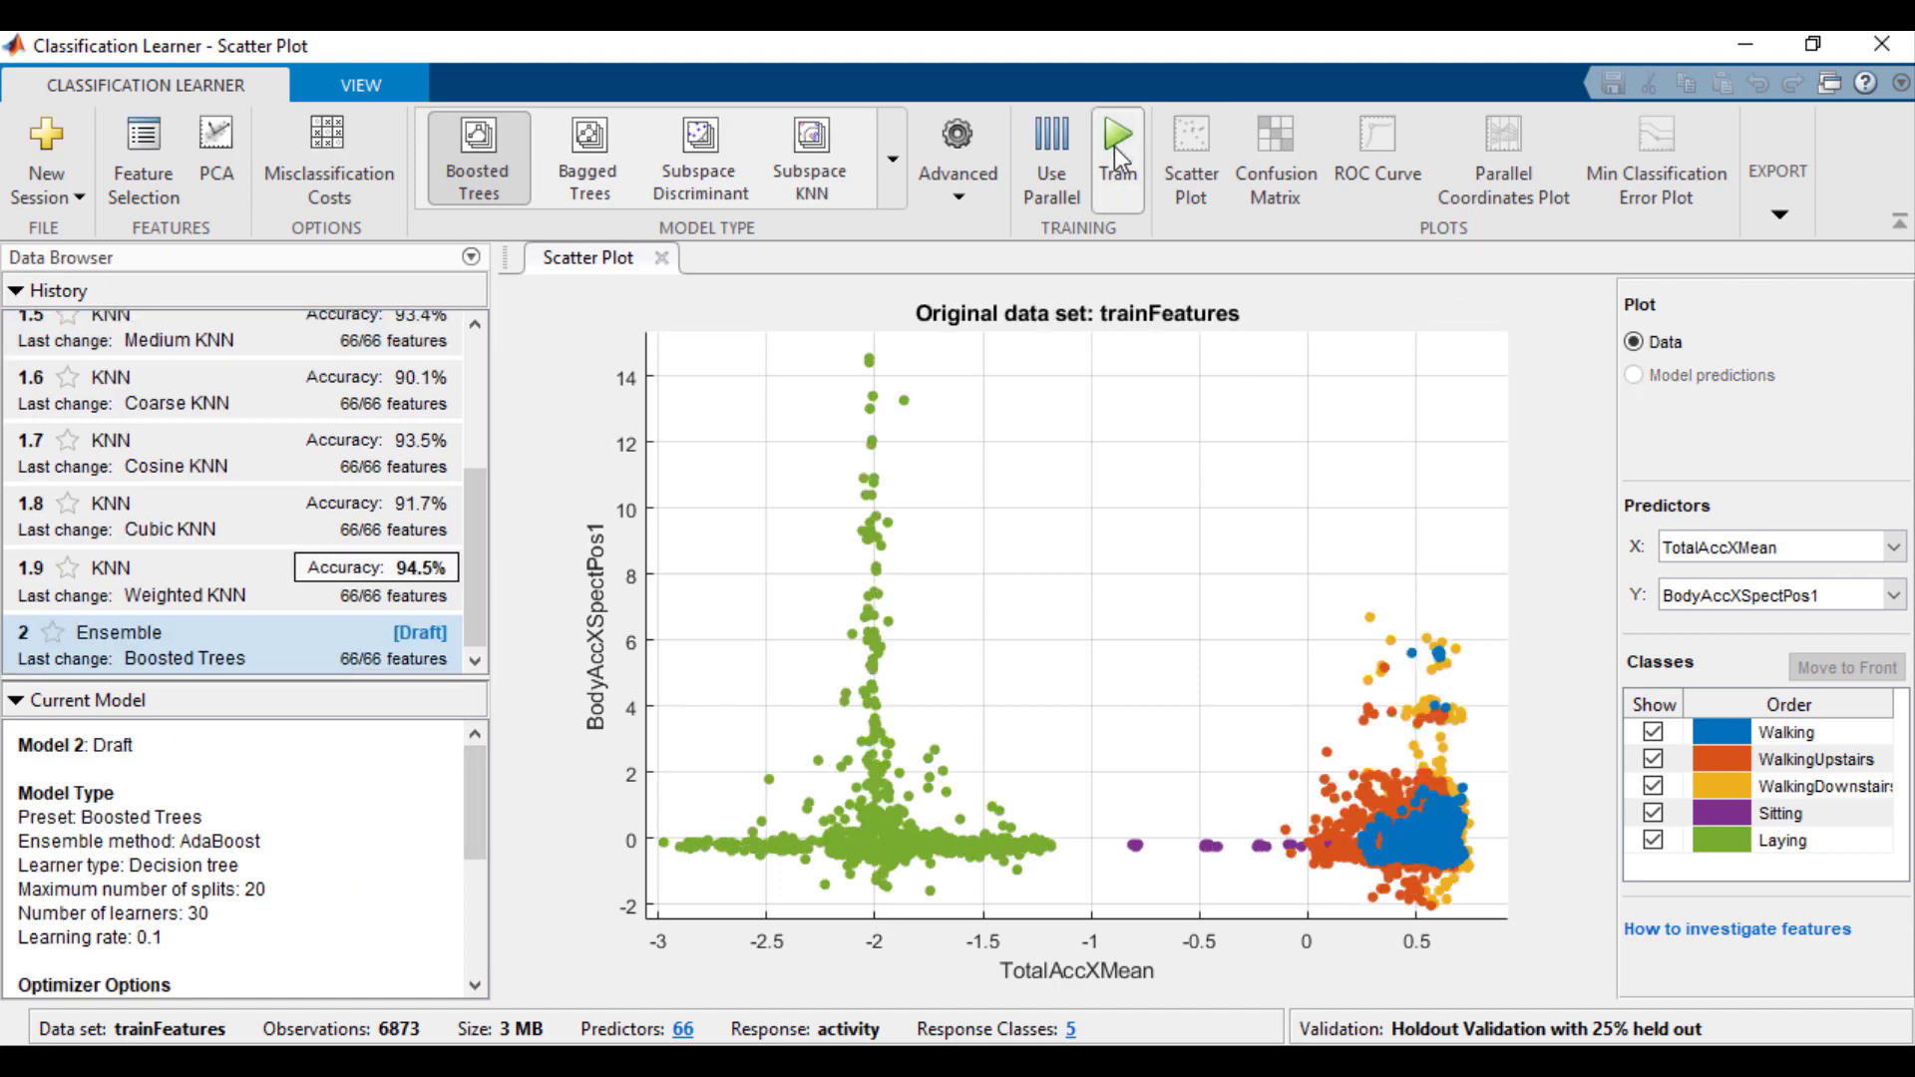
left_click(1115, 149)
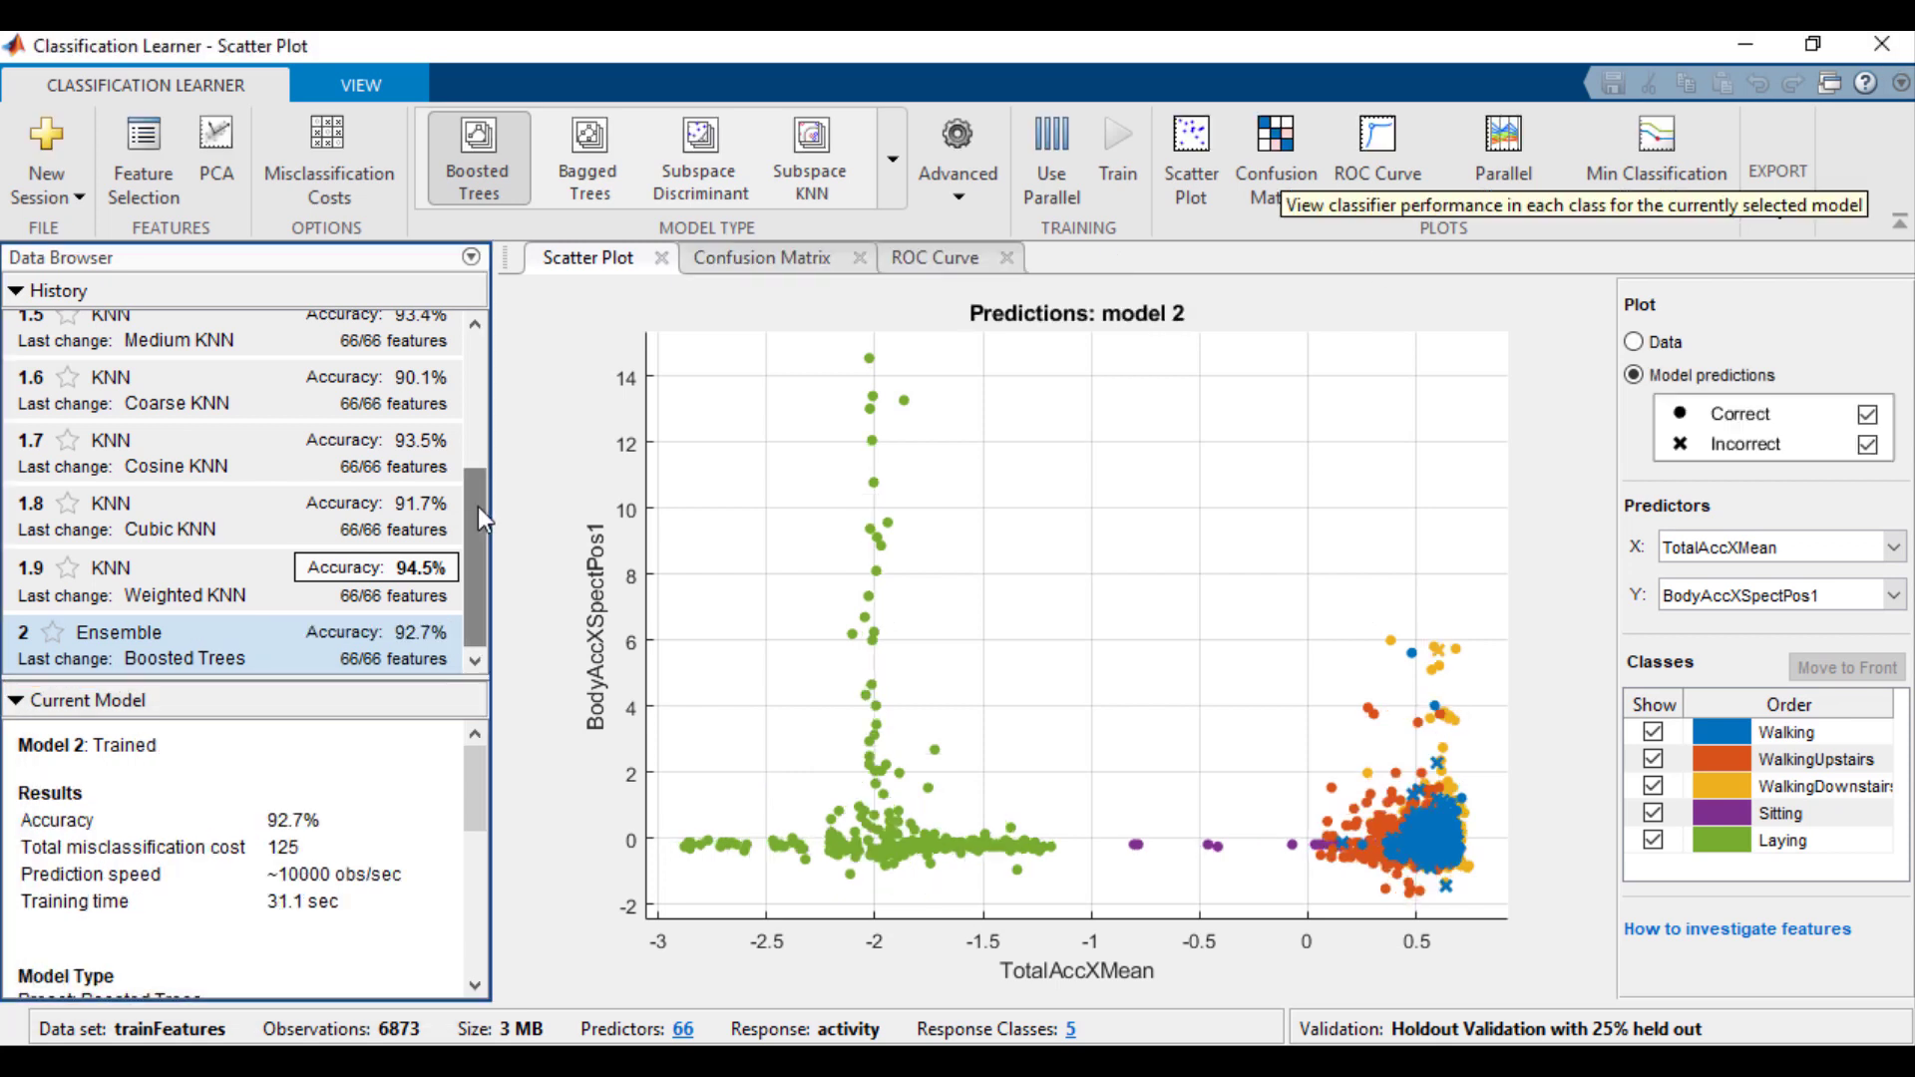
Hide and then re-show the correctly predicted points in the scatter plot.
mouse_move(477, 507)
left_mouse_down()
mouse_move(481, 349)
mouse_move(481, 490)
left_mouse_up()
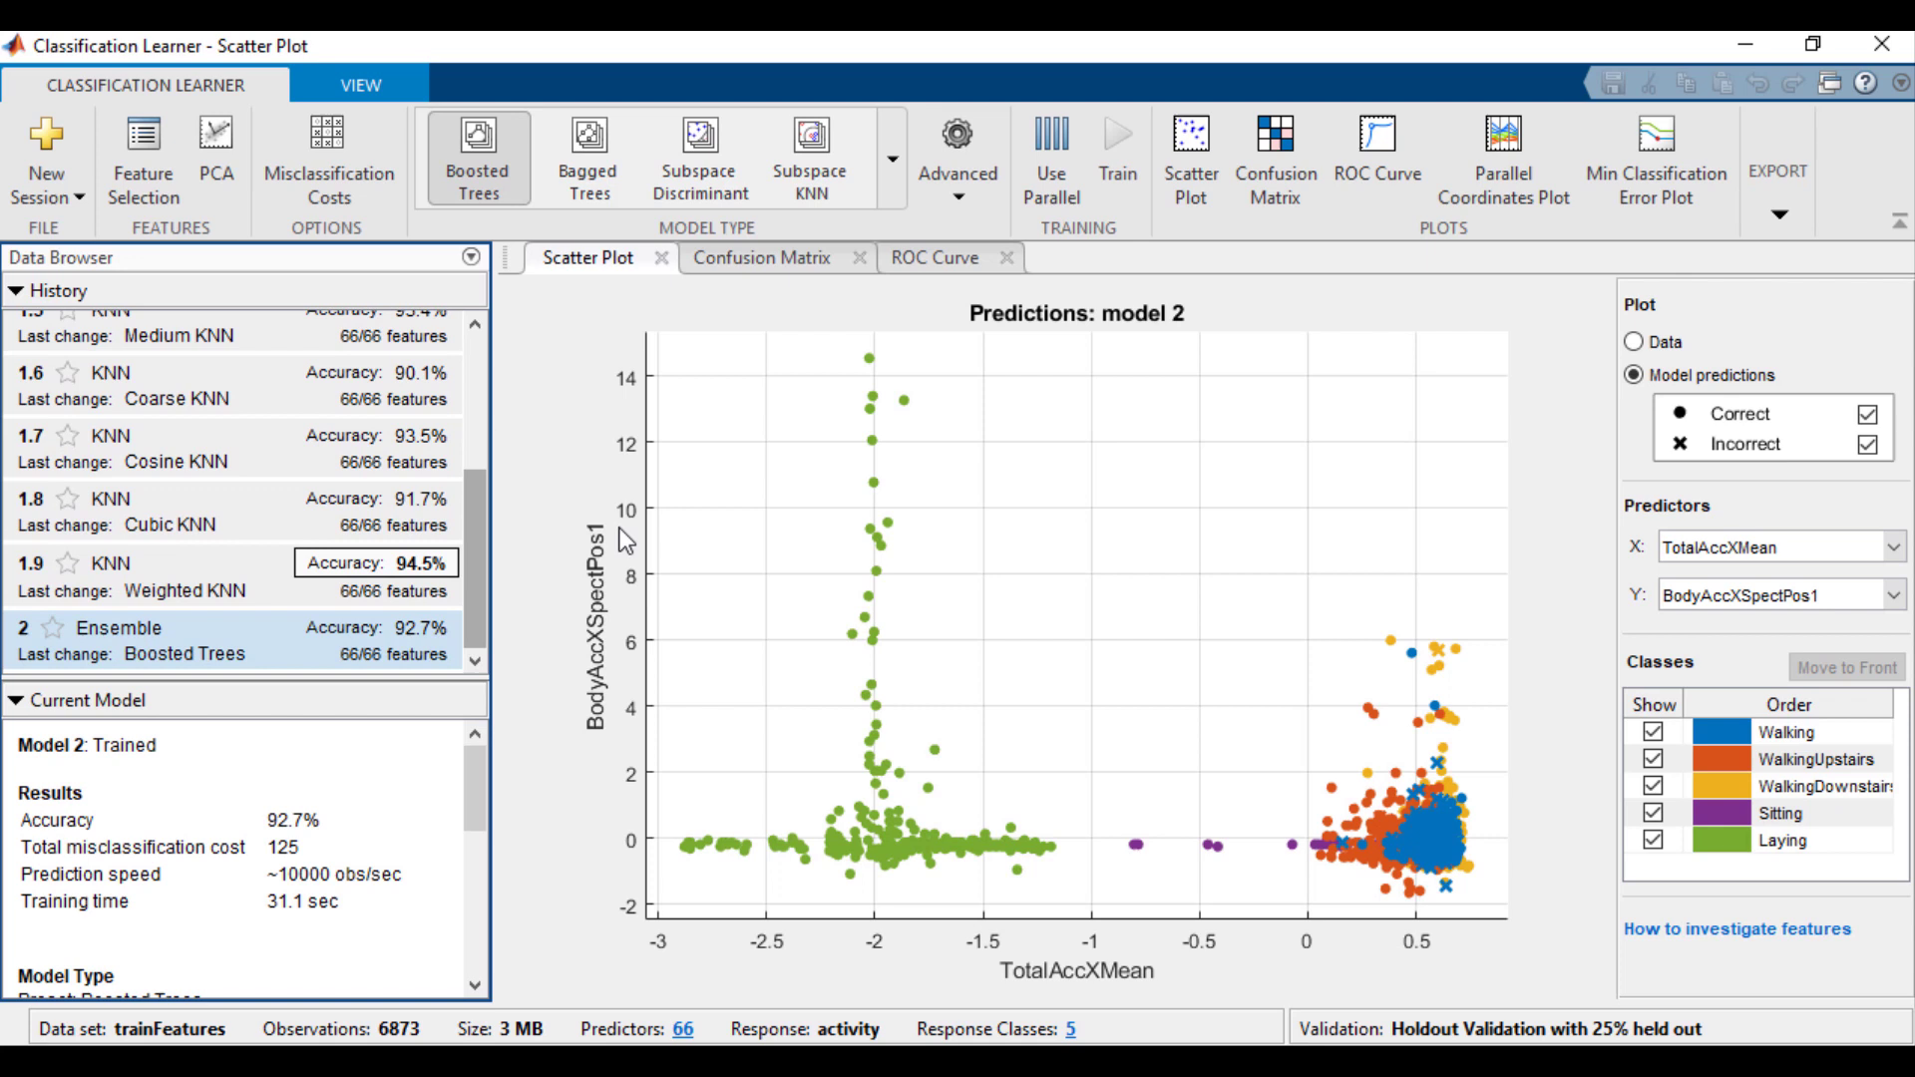
left_click(1867, 416)
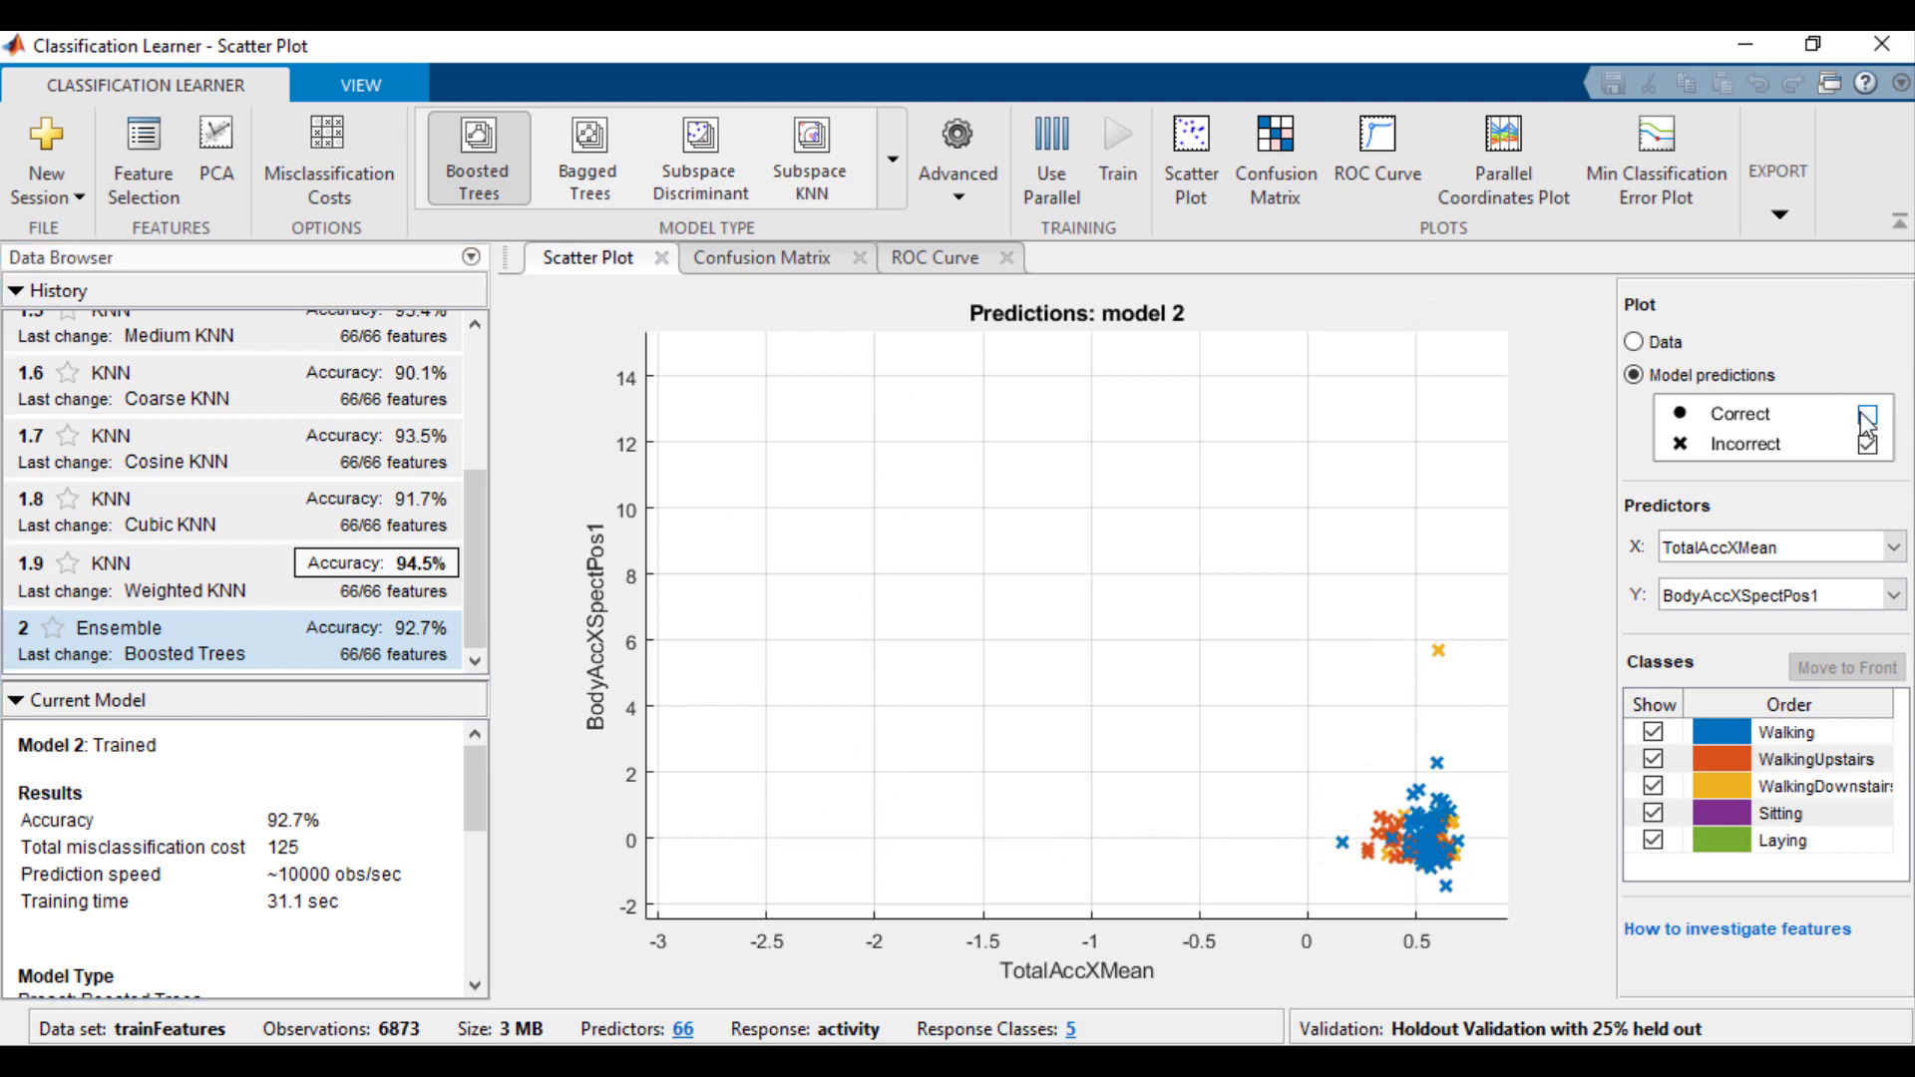
left_click(1867, 416)
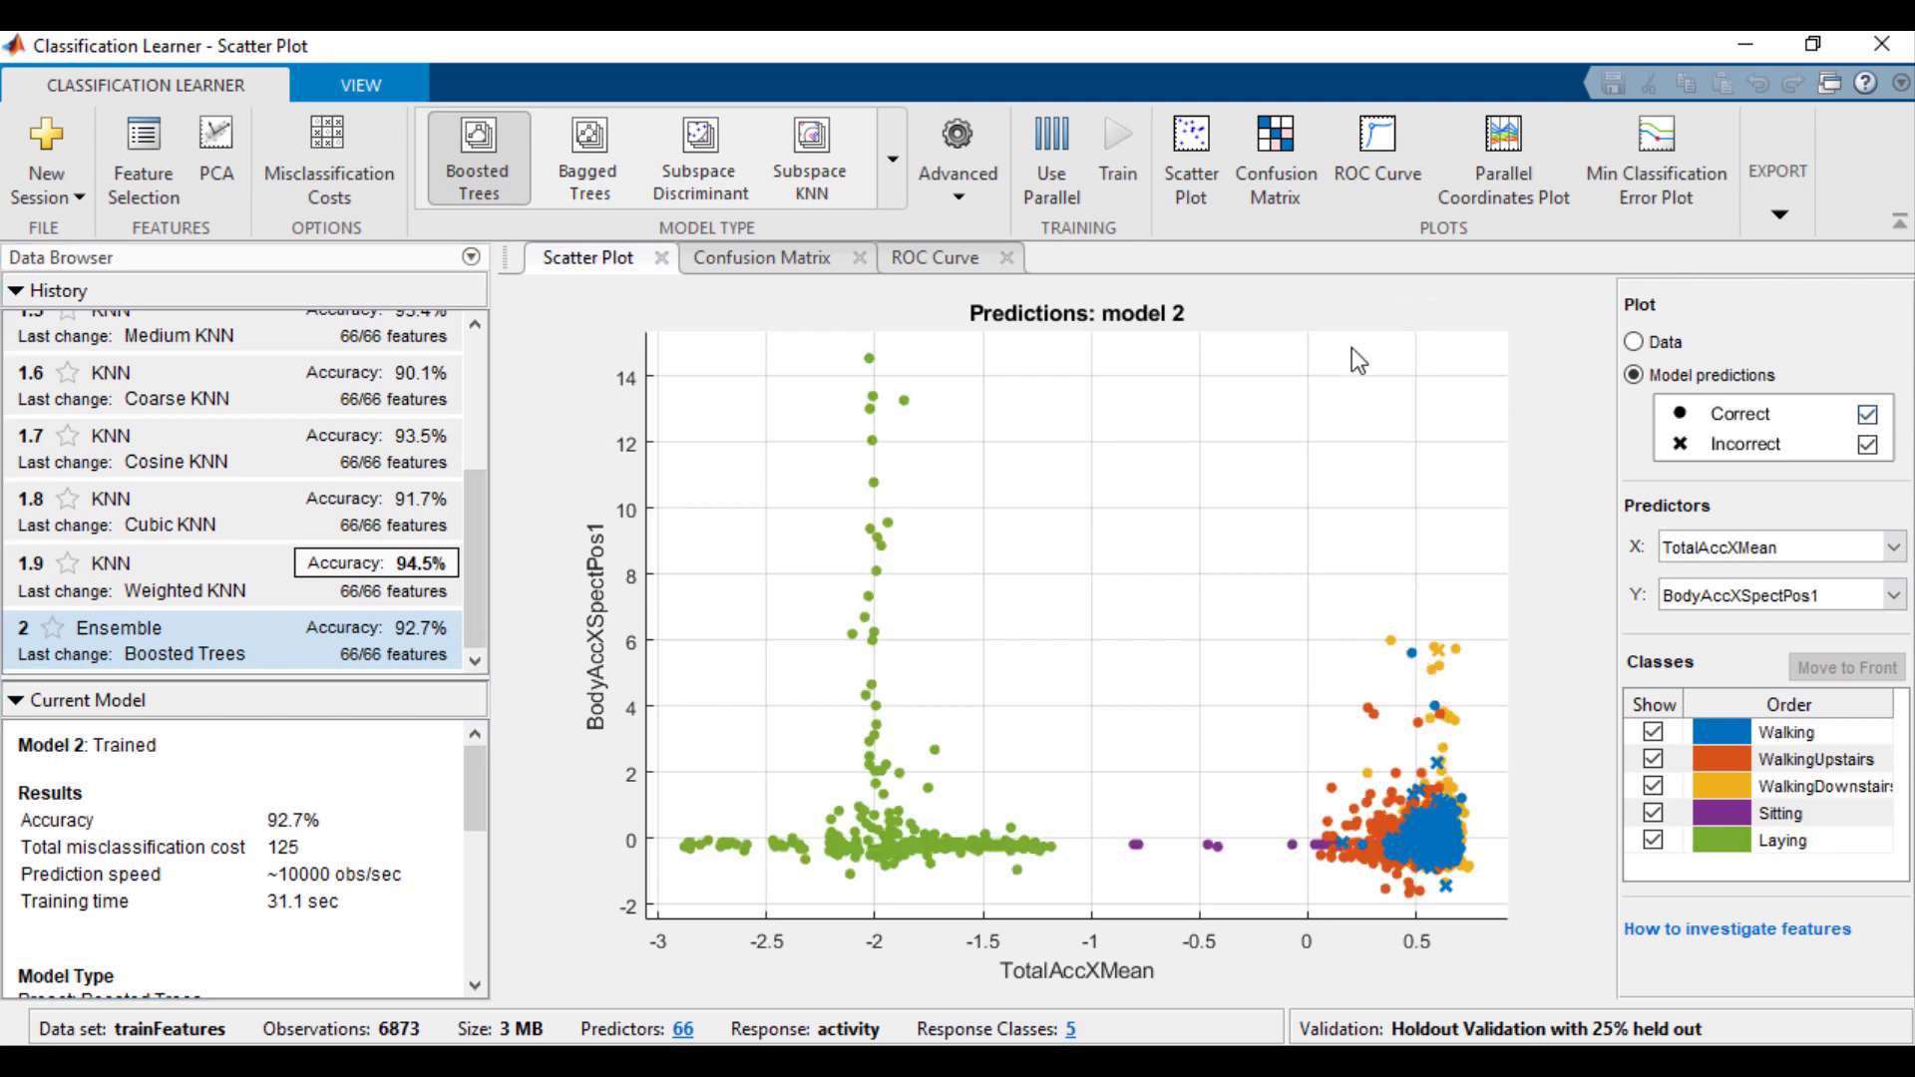
Show model 2's confusion matrix and ROC curve, then model 1.9's confusion matrix.
left_click(1278, 158)
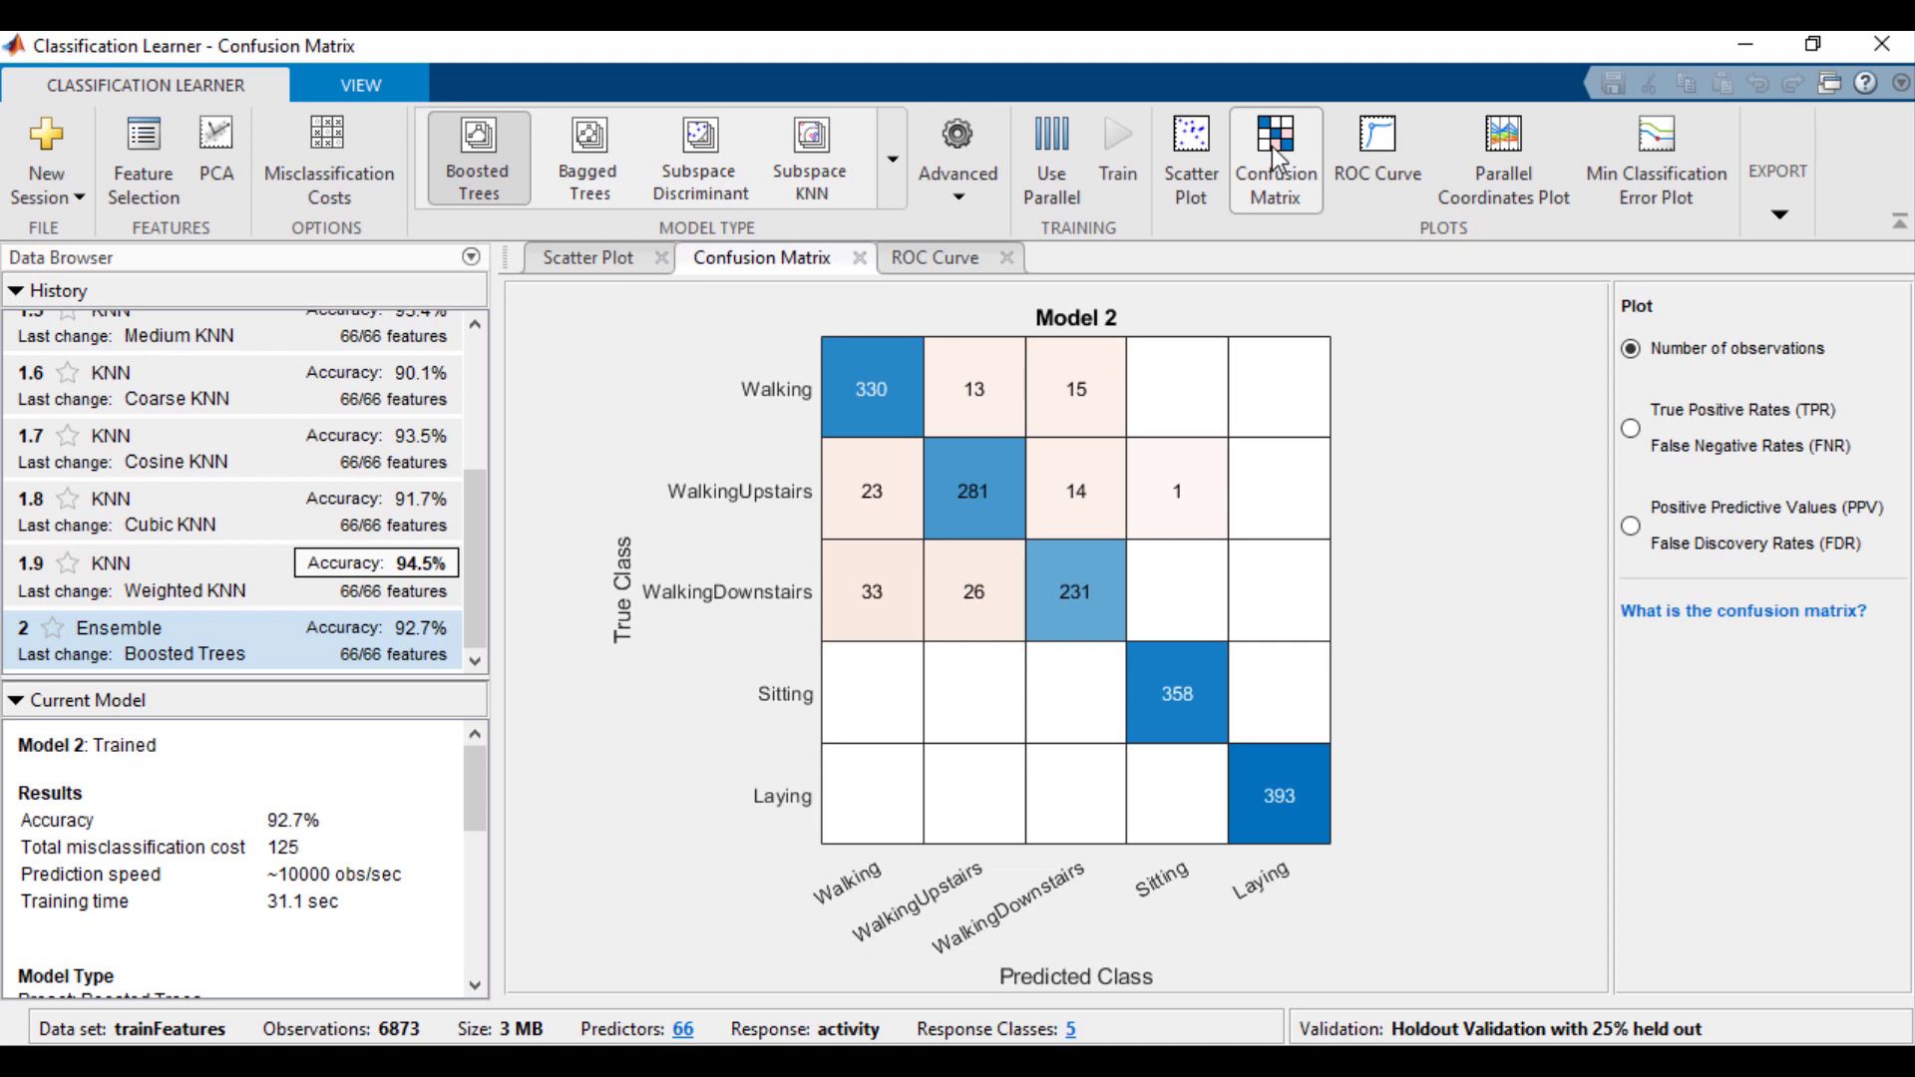
left_click(1374, 140)
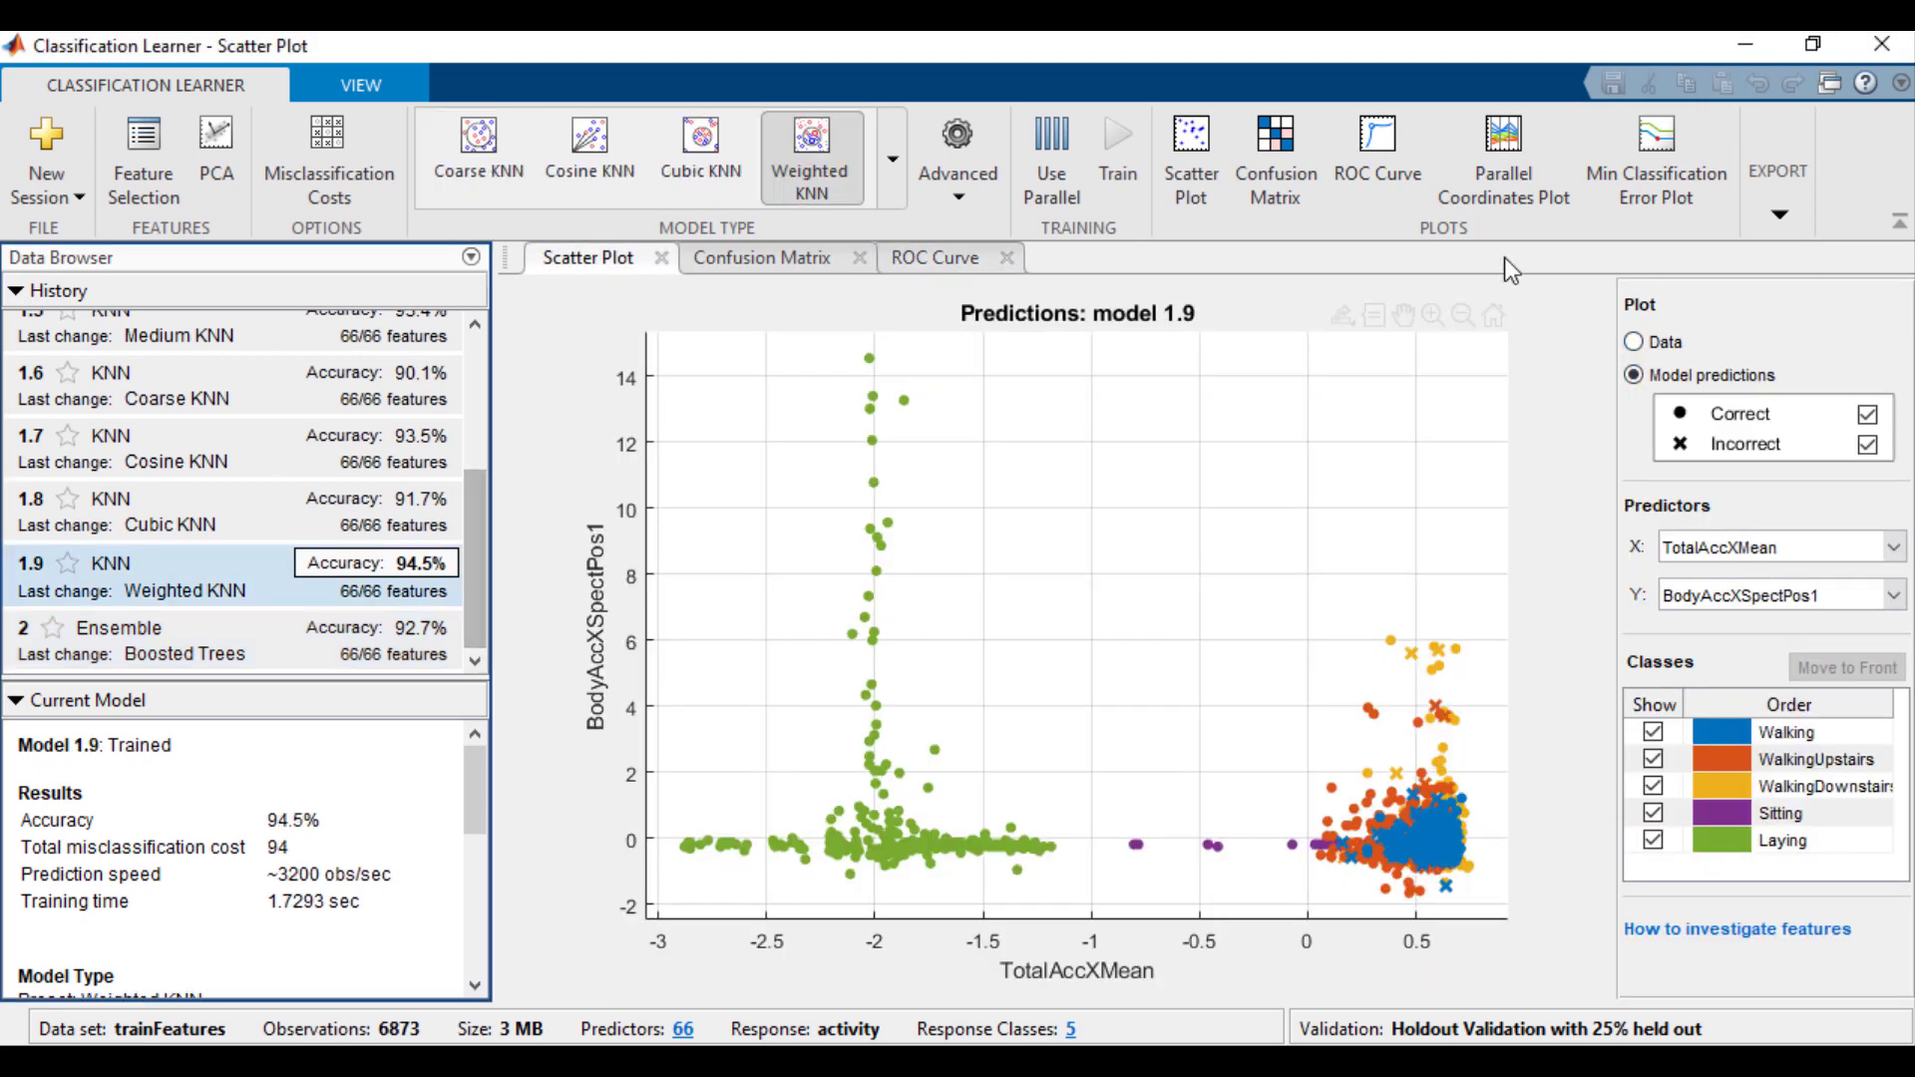
left_click(1300, 157)
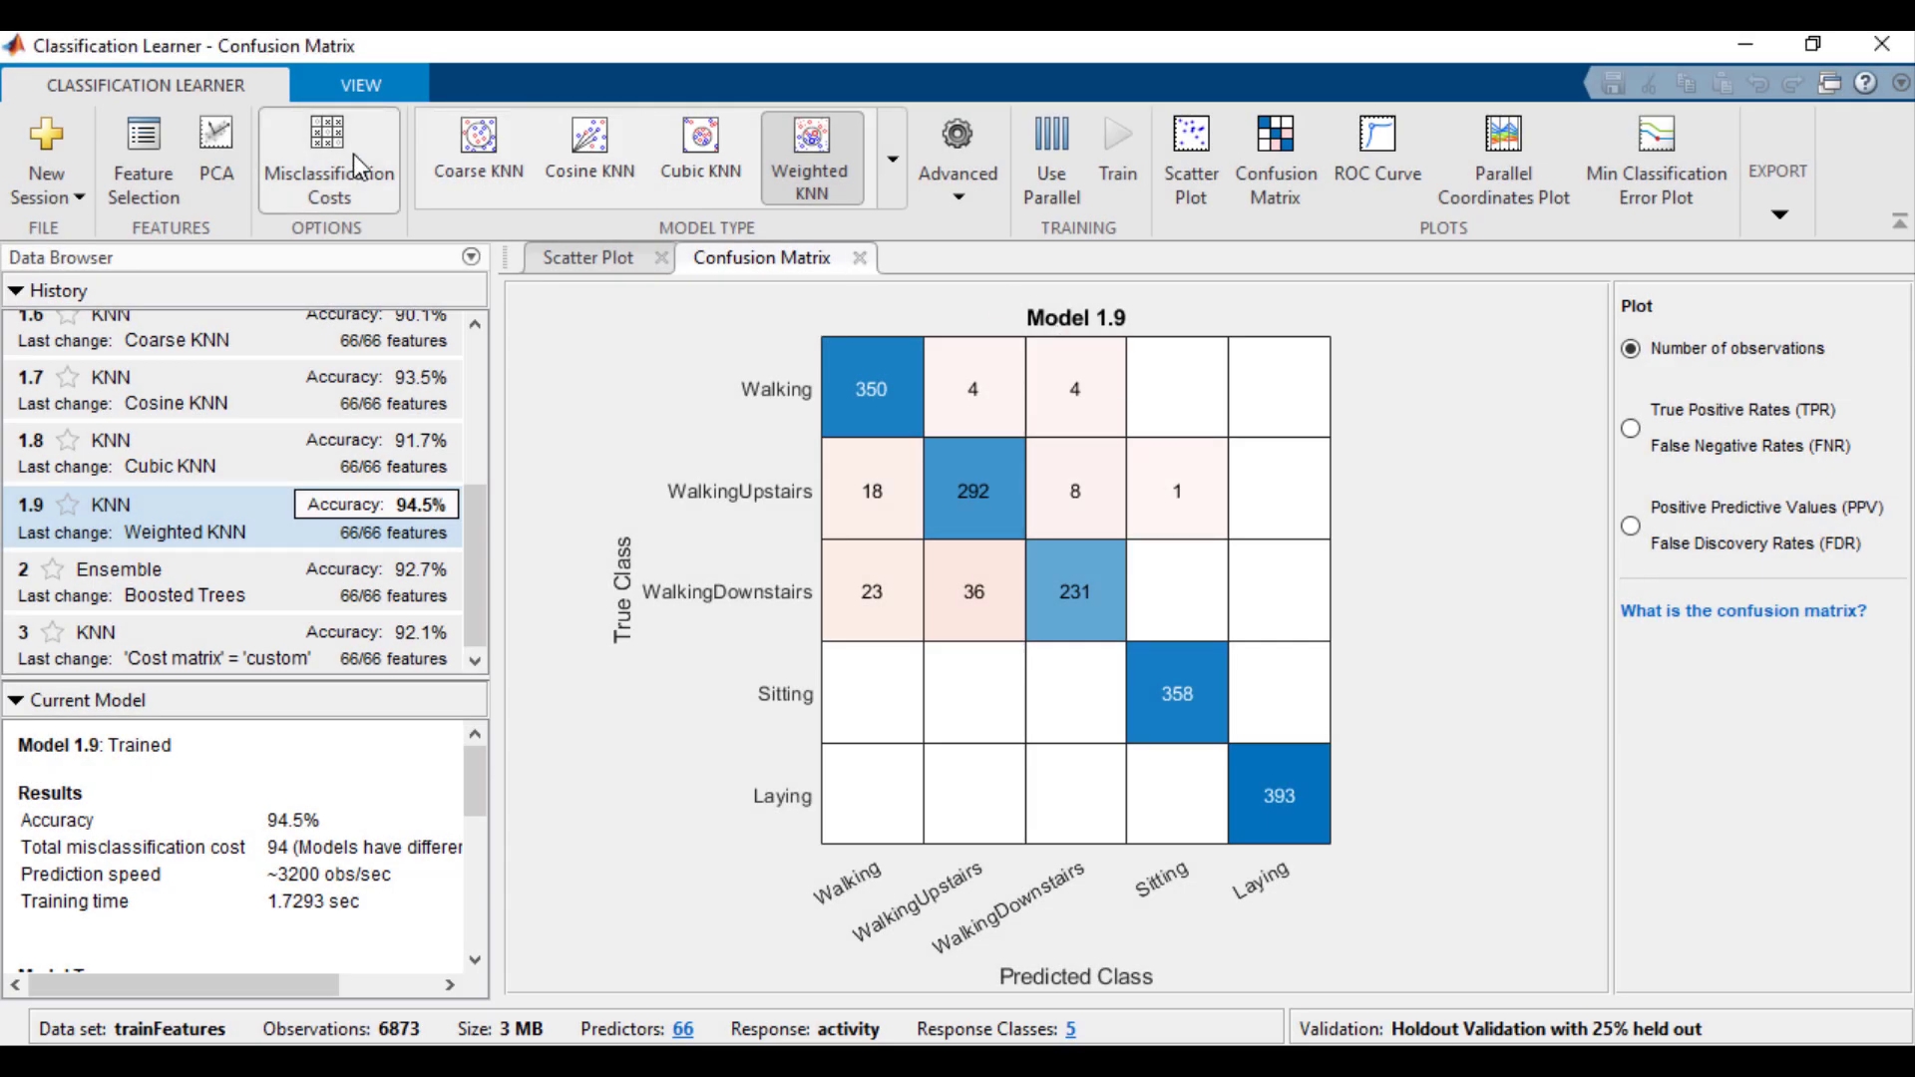
Set cost 2 for WalkingUpstairs and WalkingDownstairs predicted as Walking, then train model 4.
left_click(353, 154)
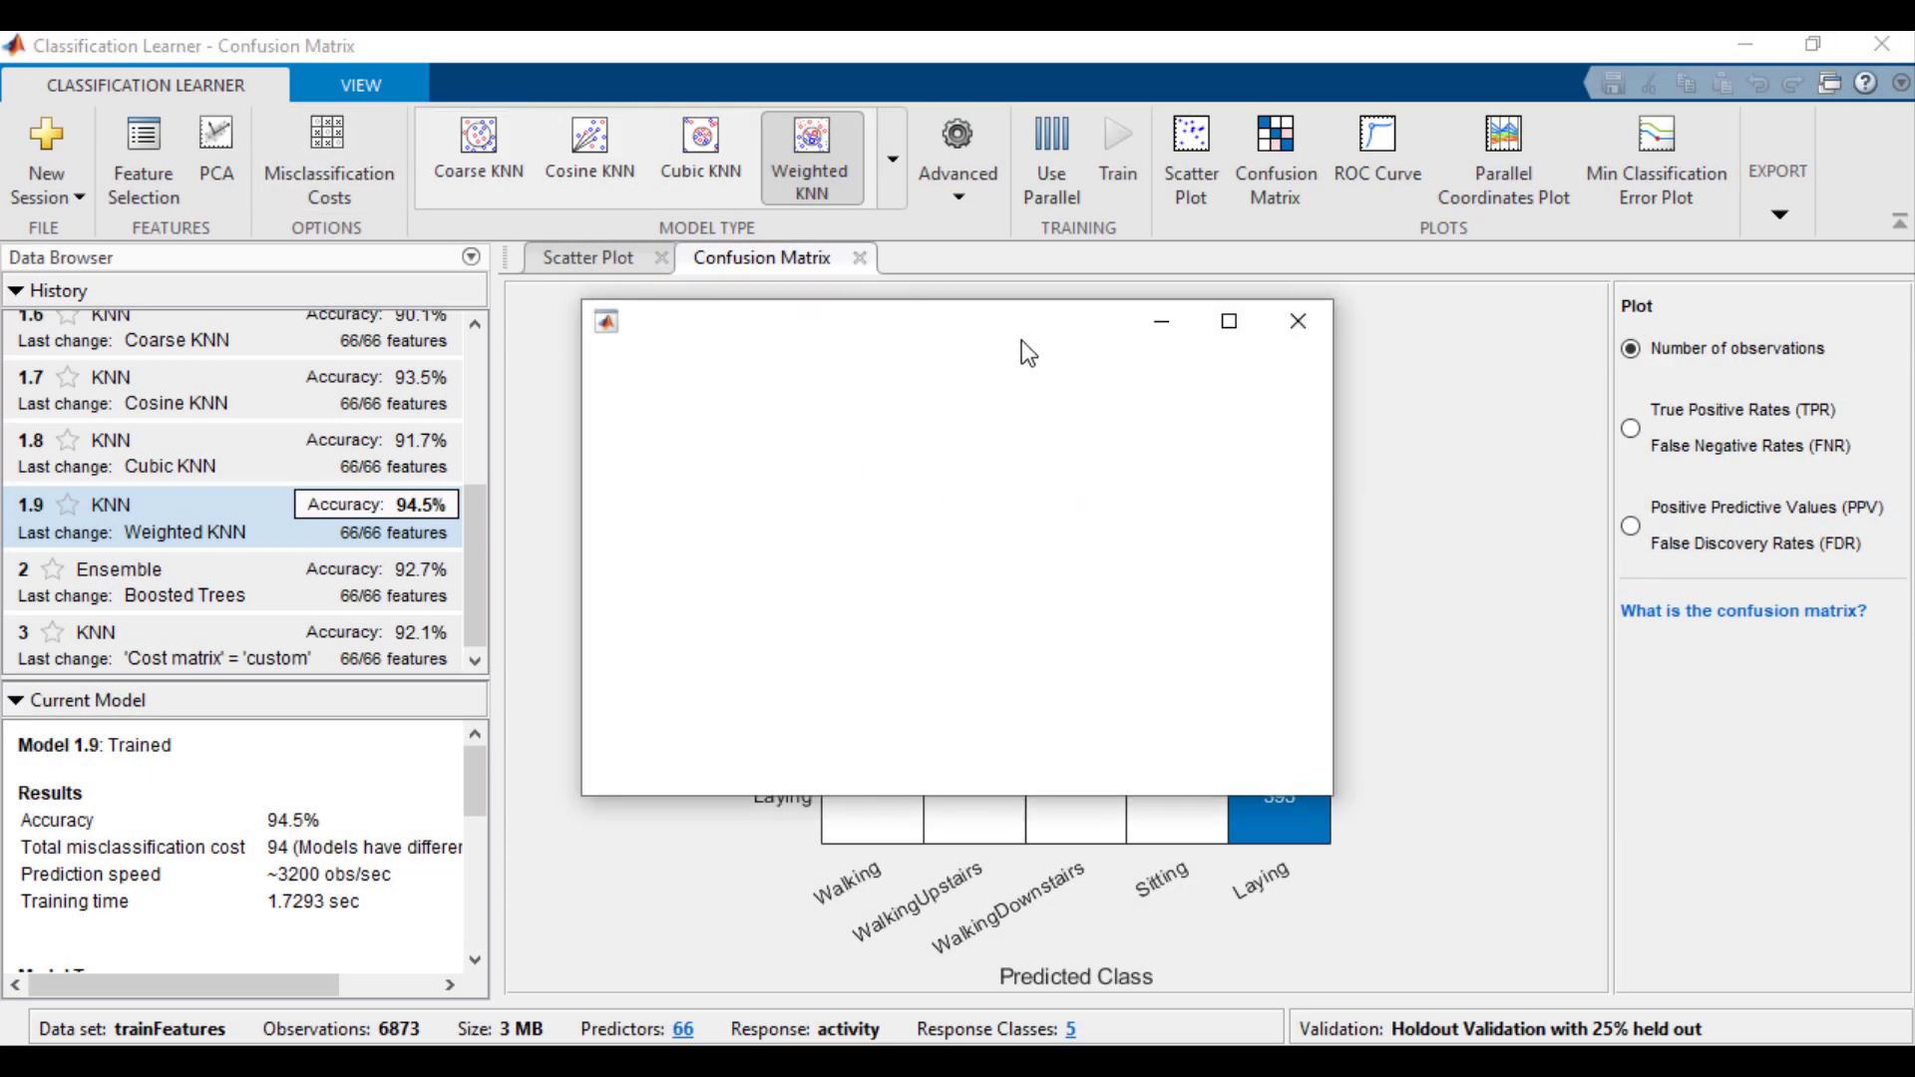
left_click_drag(1027, 351, 1562, 423)
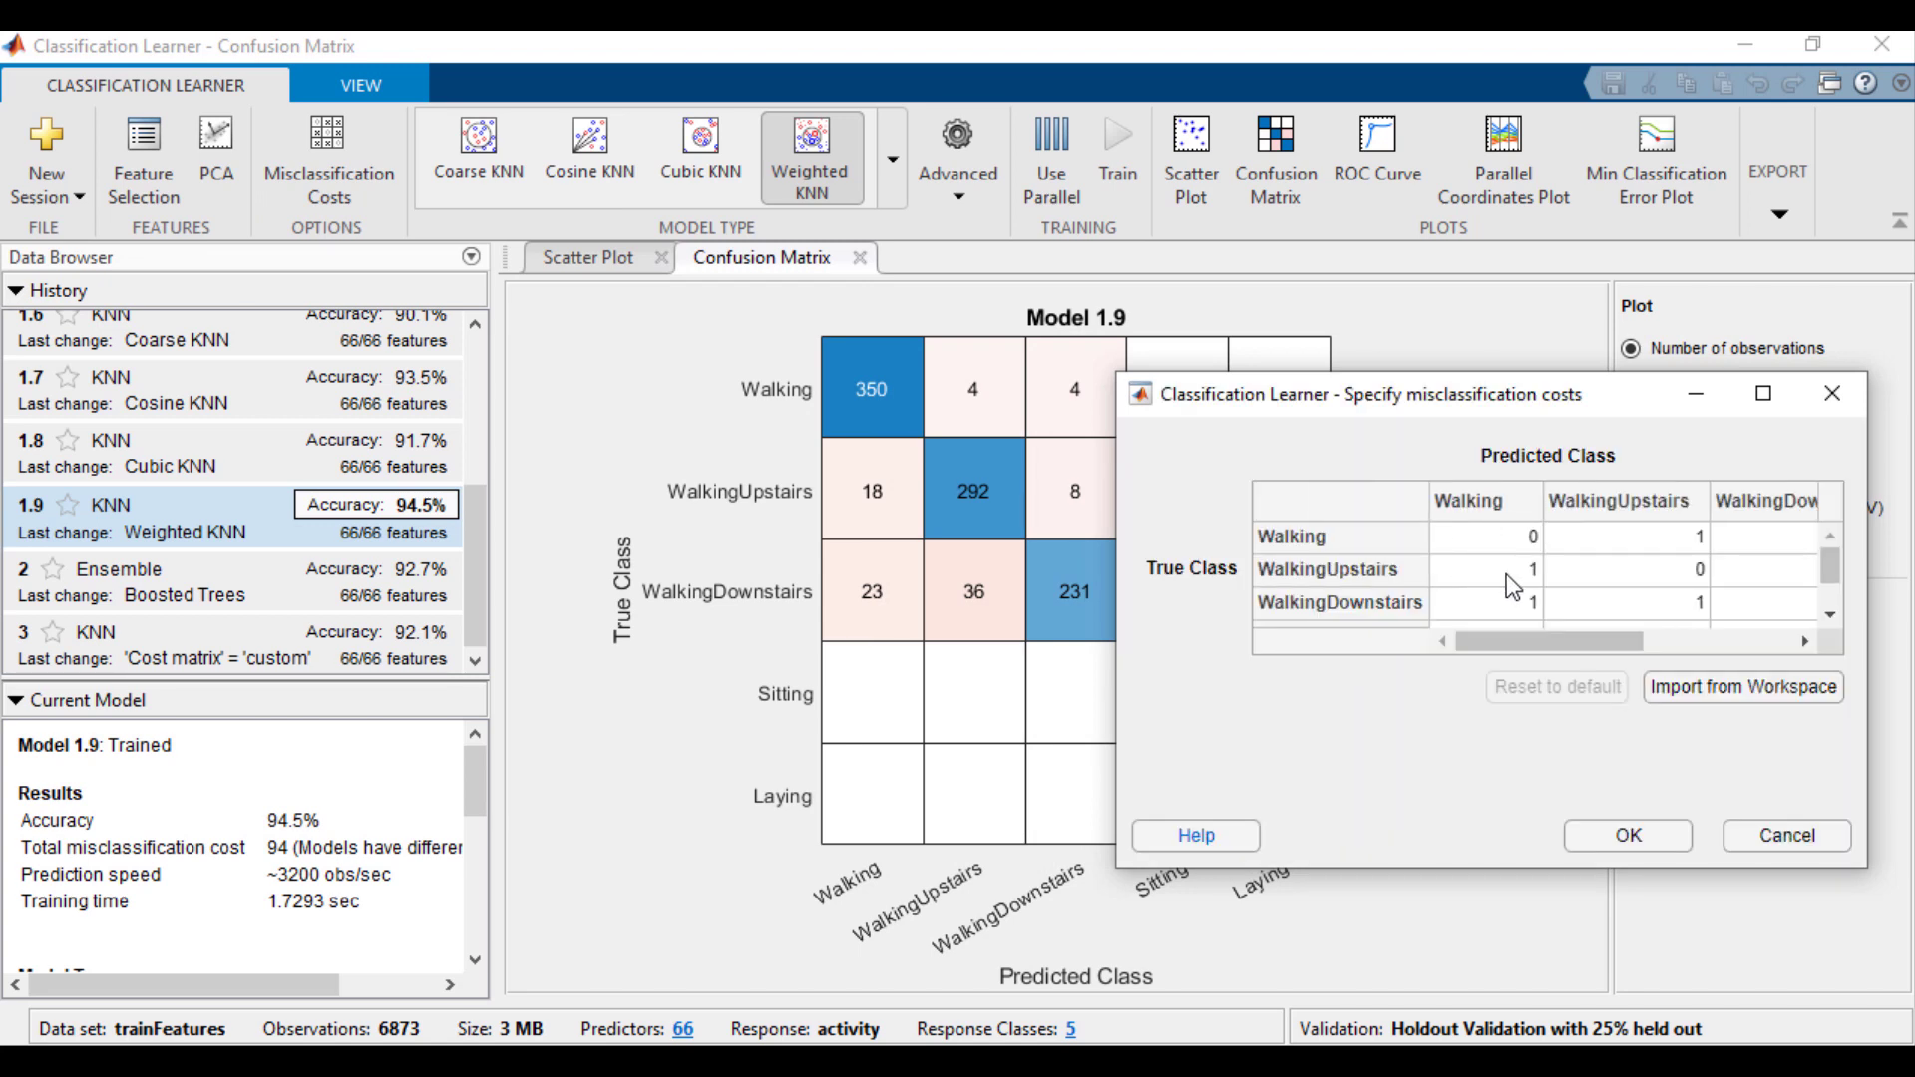
left_click(1506, 572)
left_click(1518, 603)
type("2")
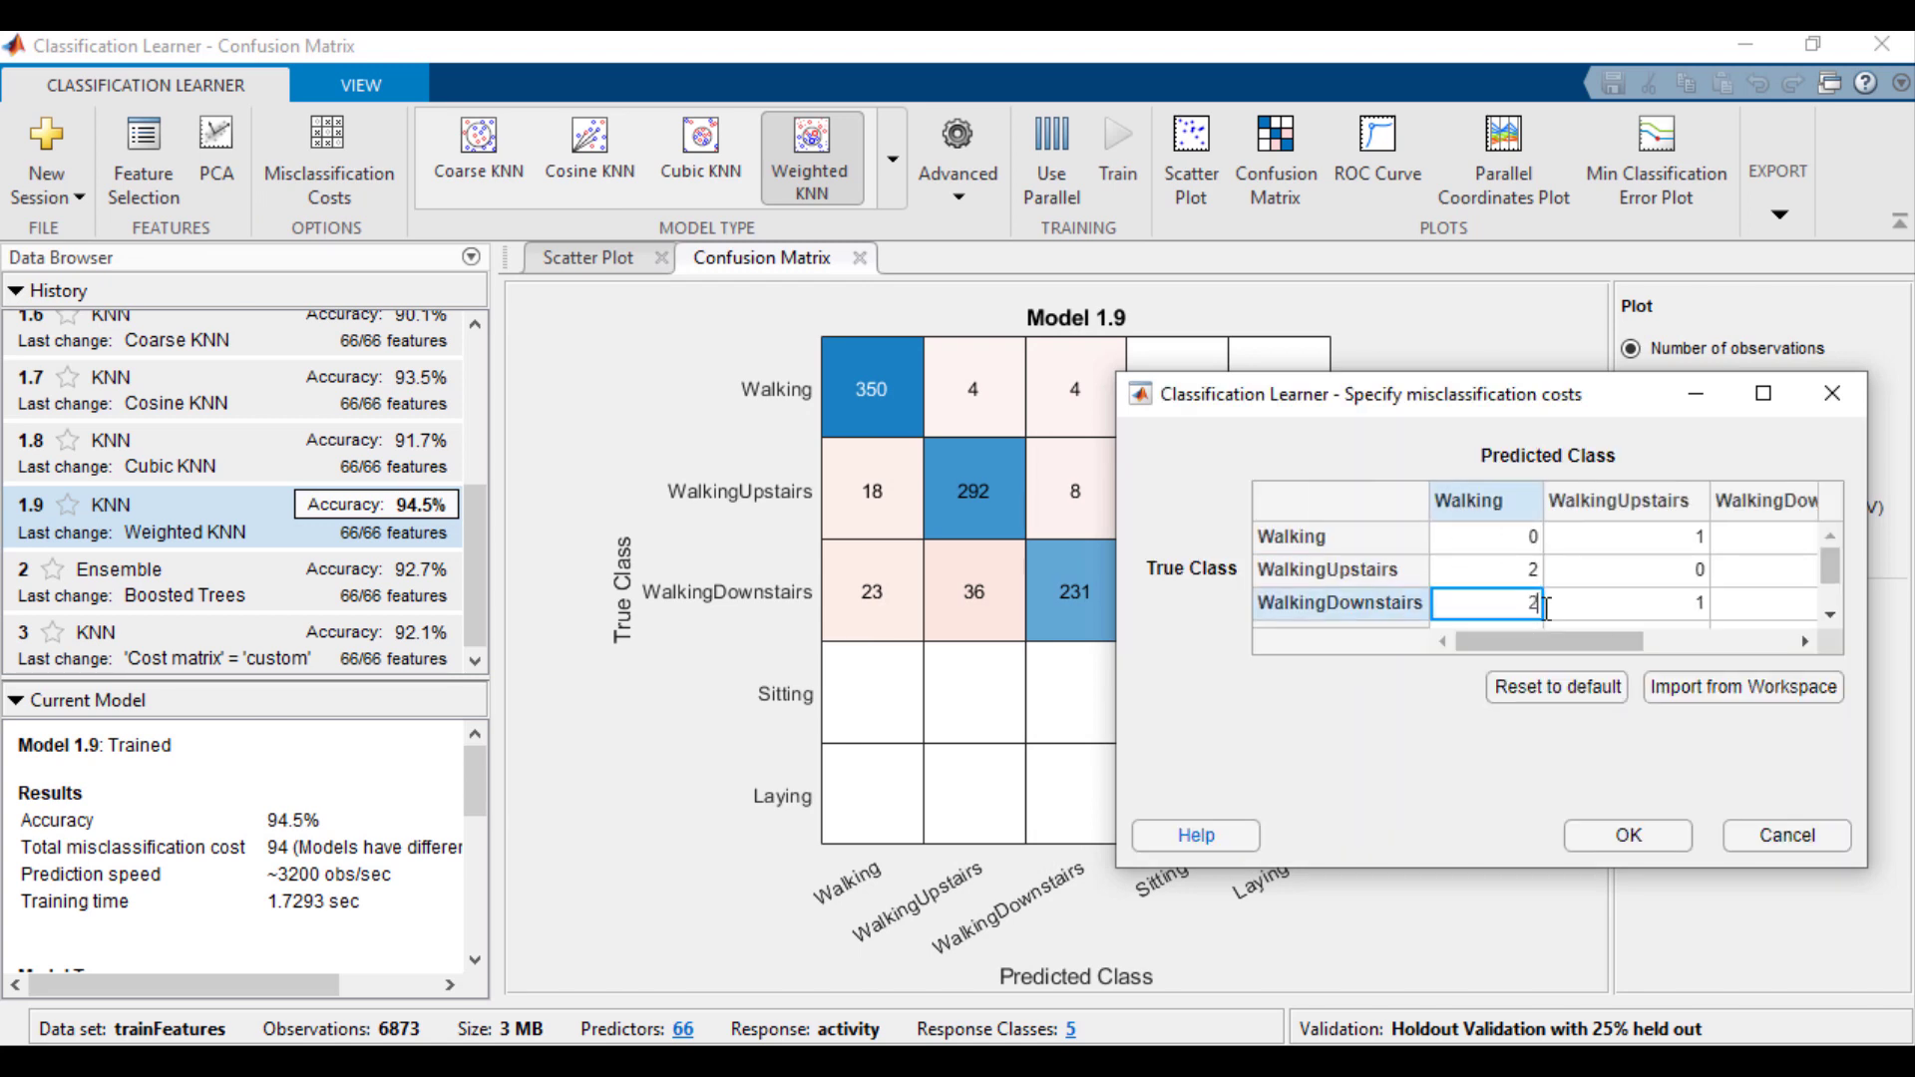
left_click(1673, 606)
type("2")
left_click(1642, 834)
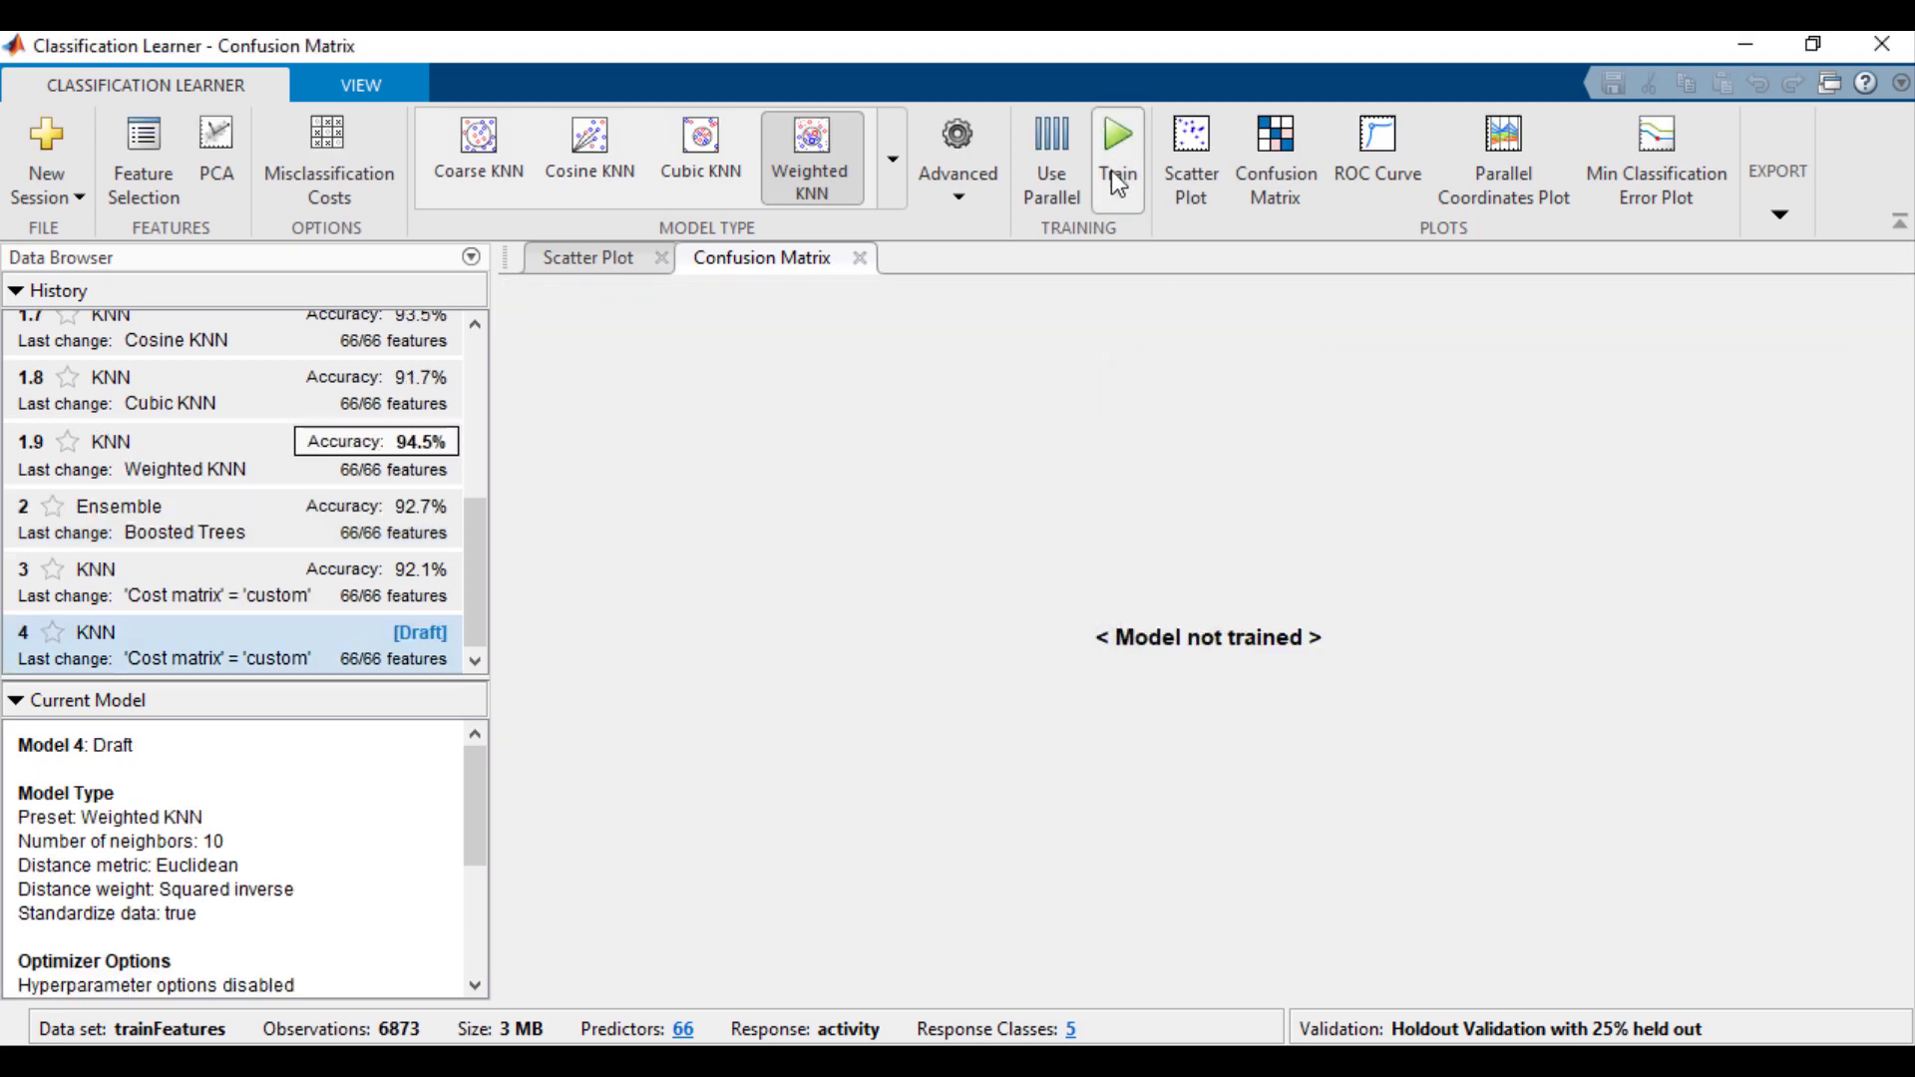
left_click(1111, 171)
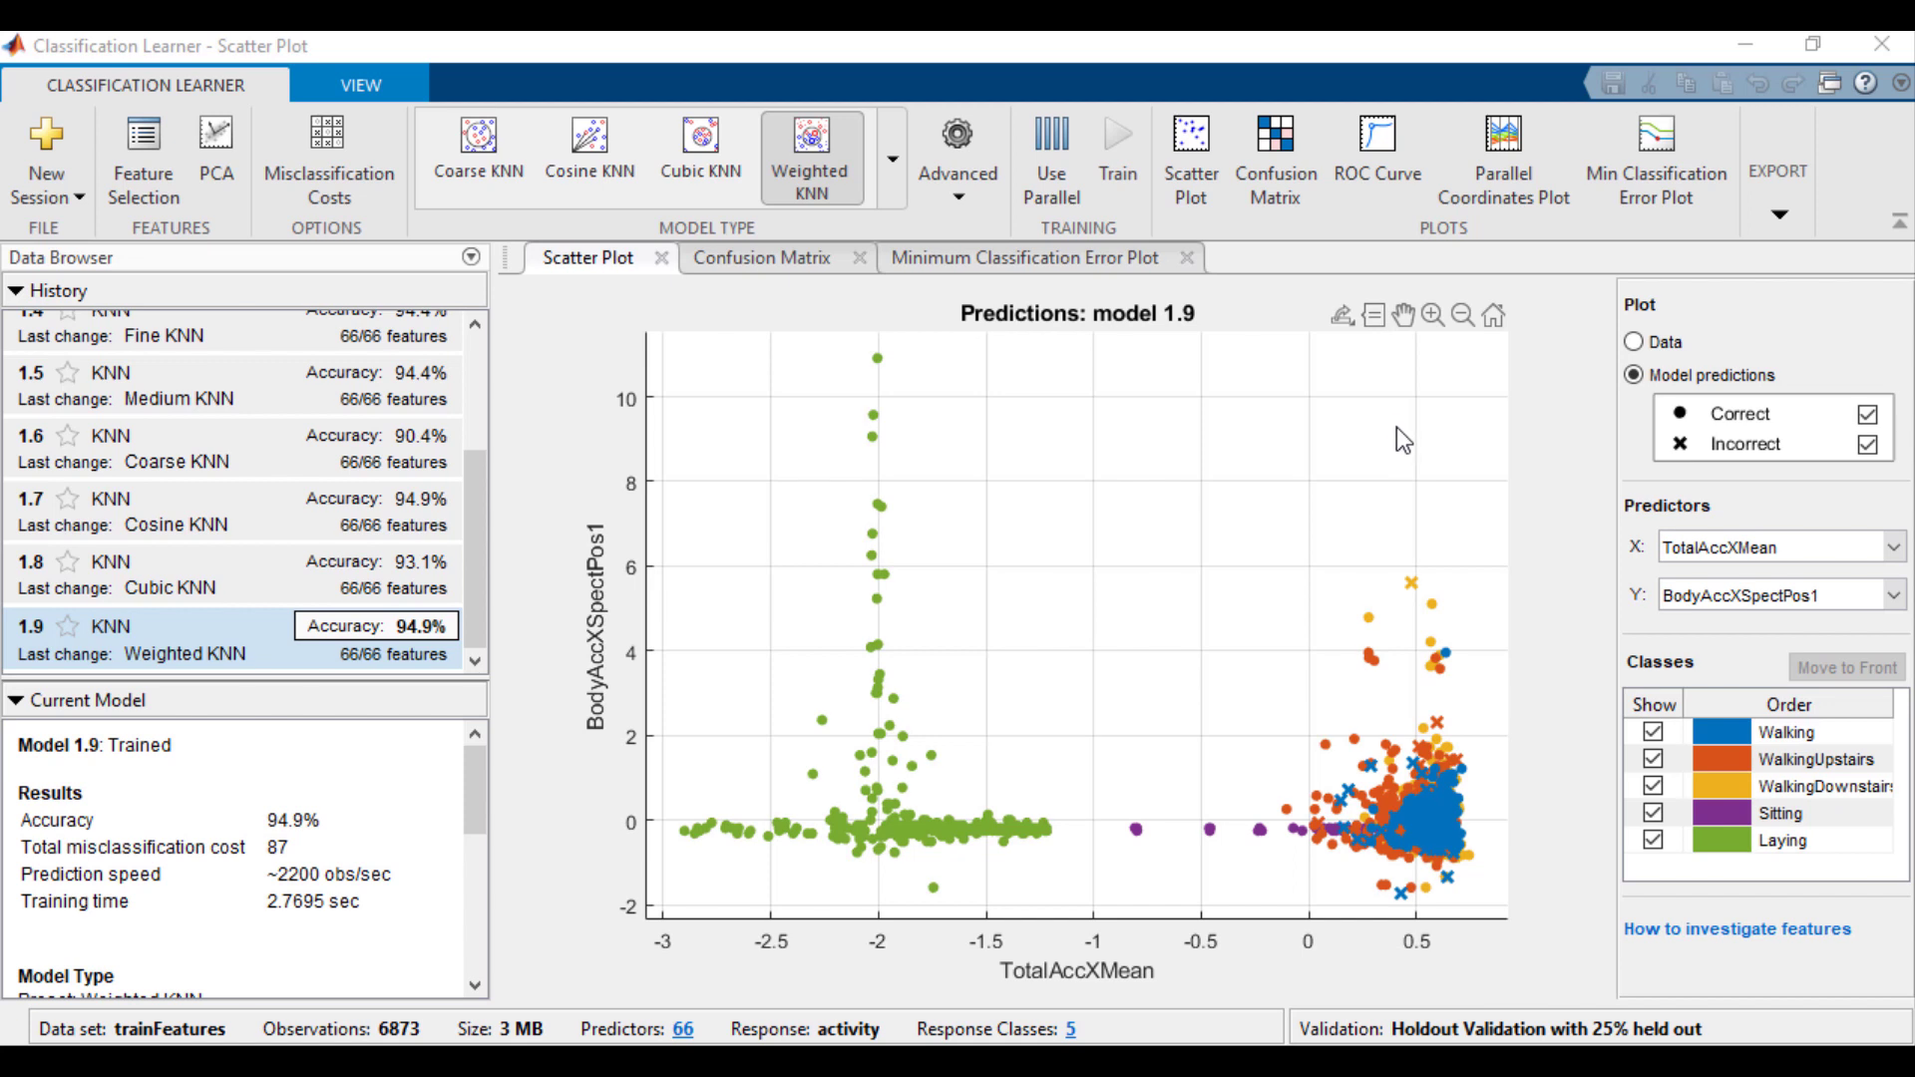
left_click(966, 202)
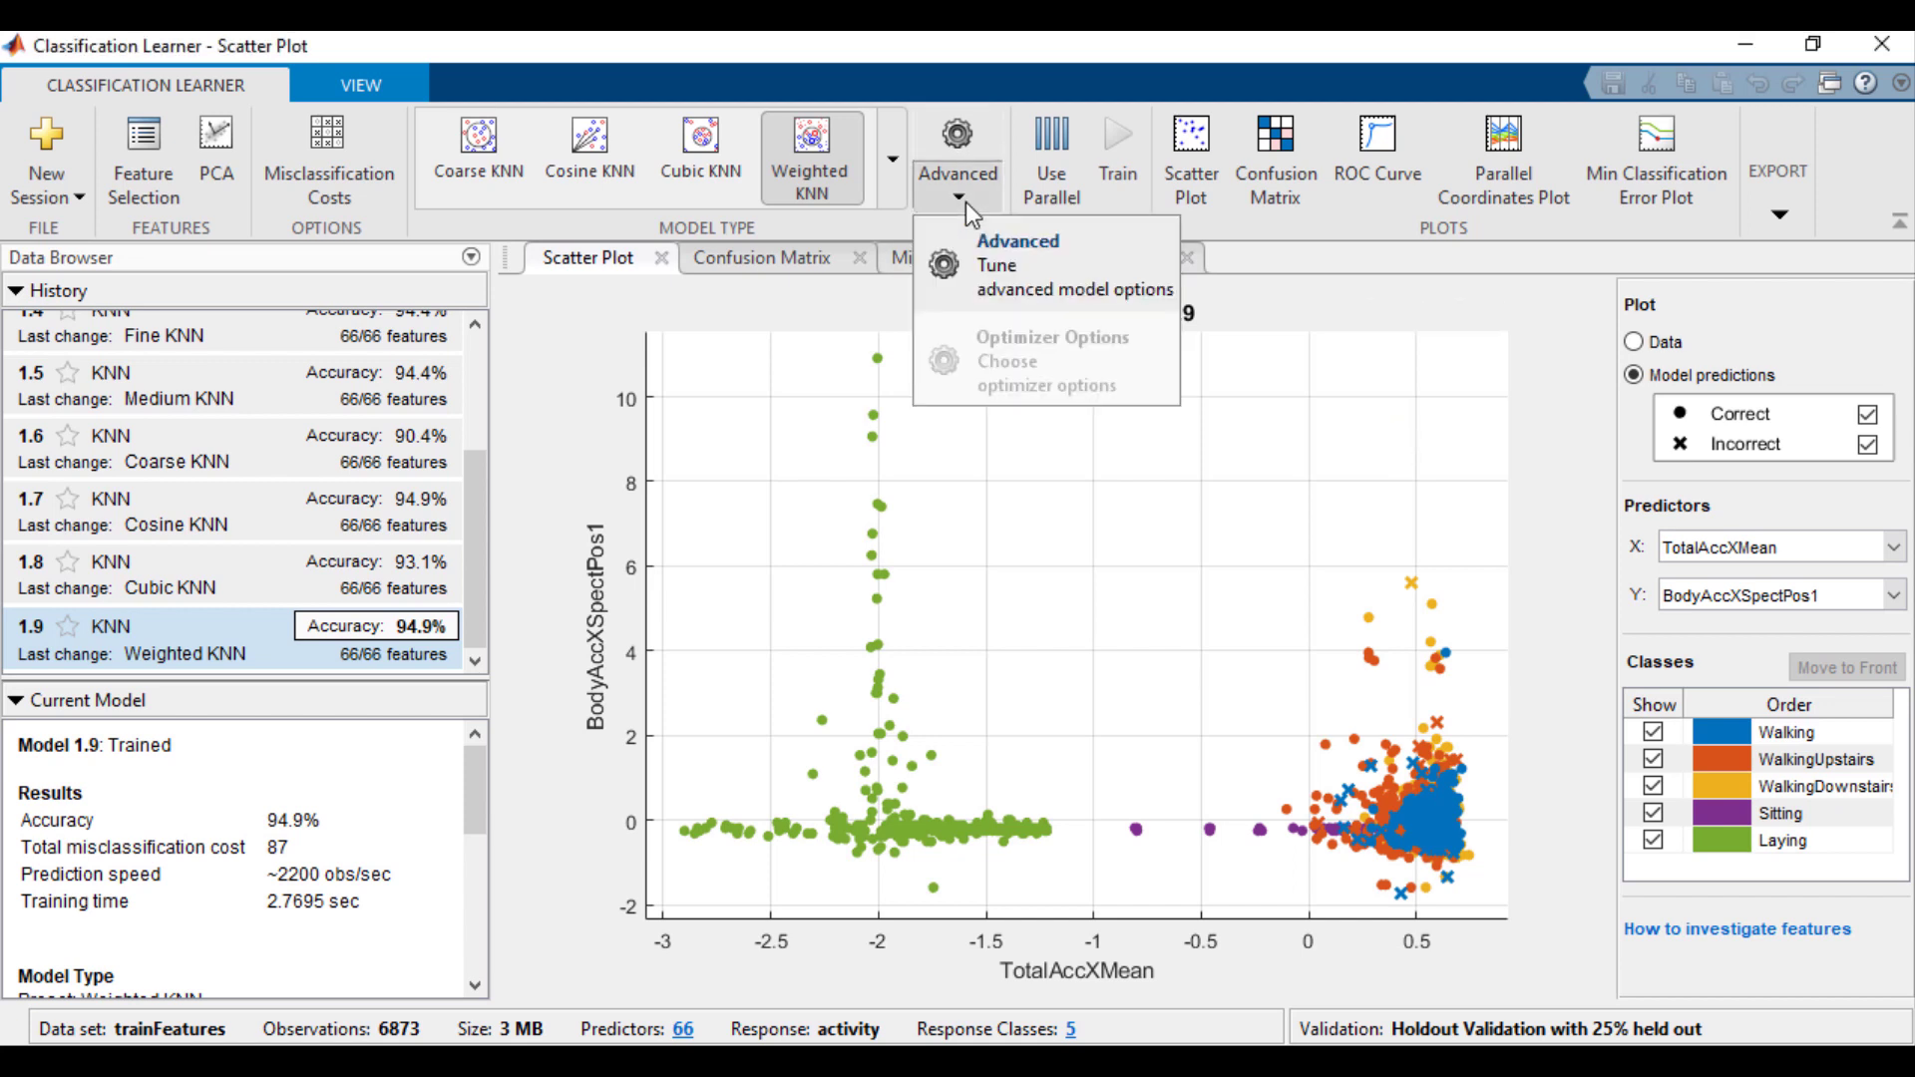
left_click(999, 275)
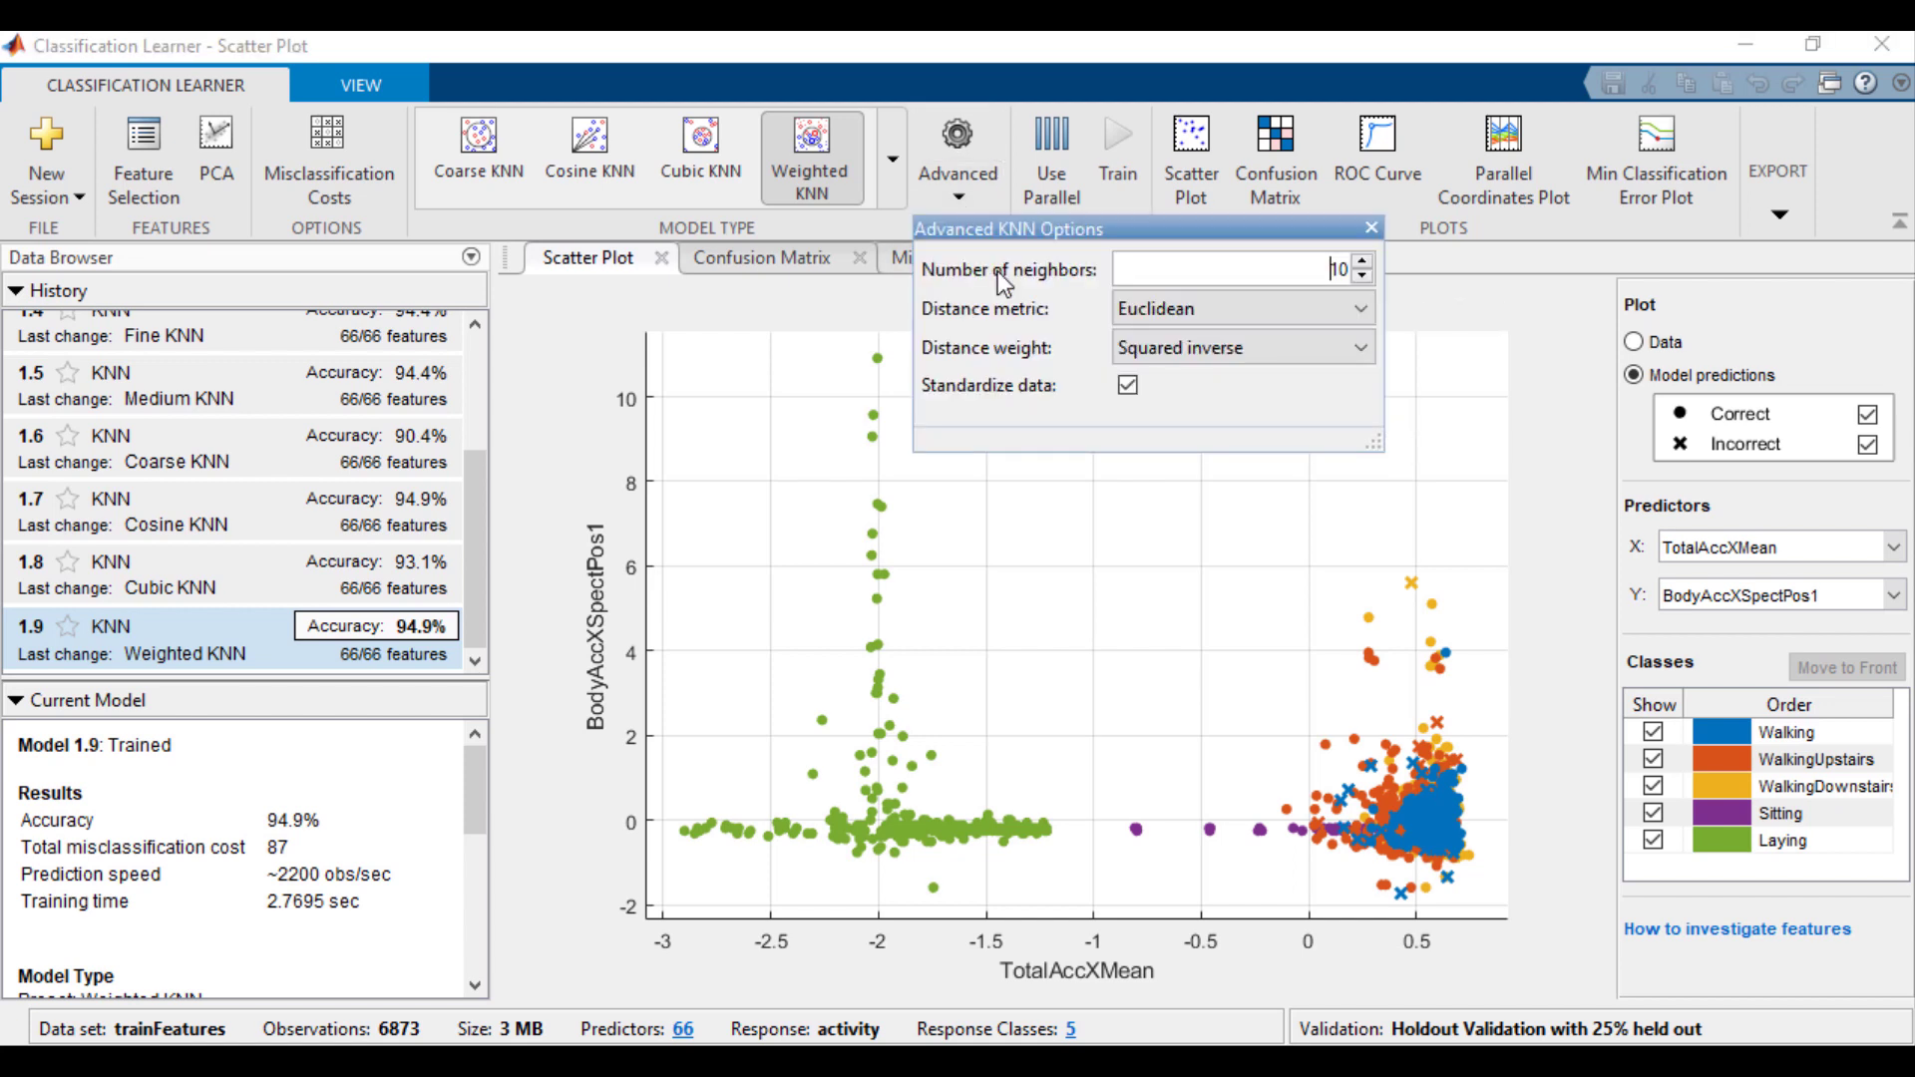
left_click(1227, 265)
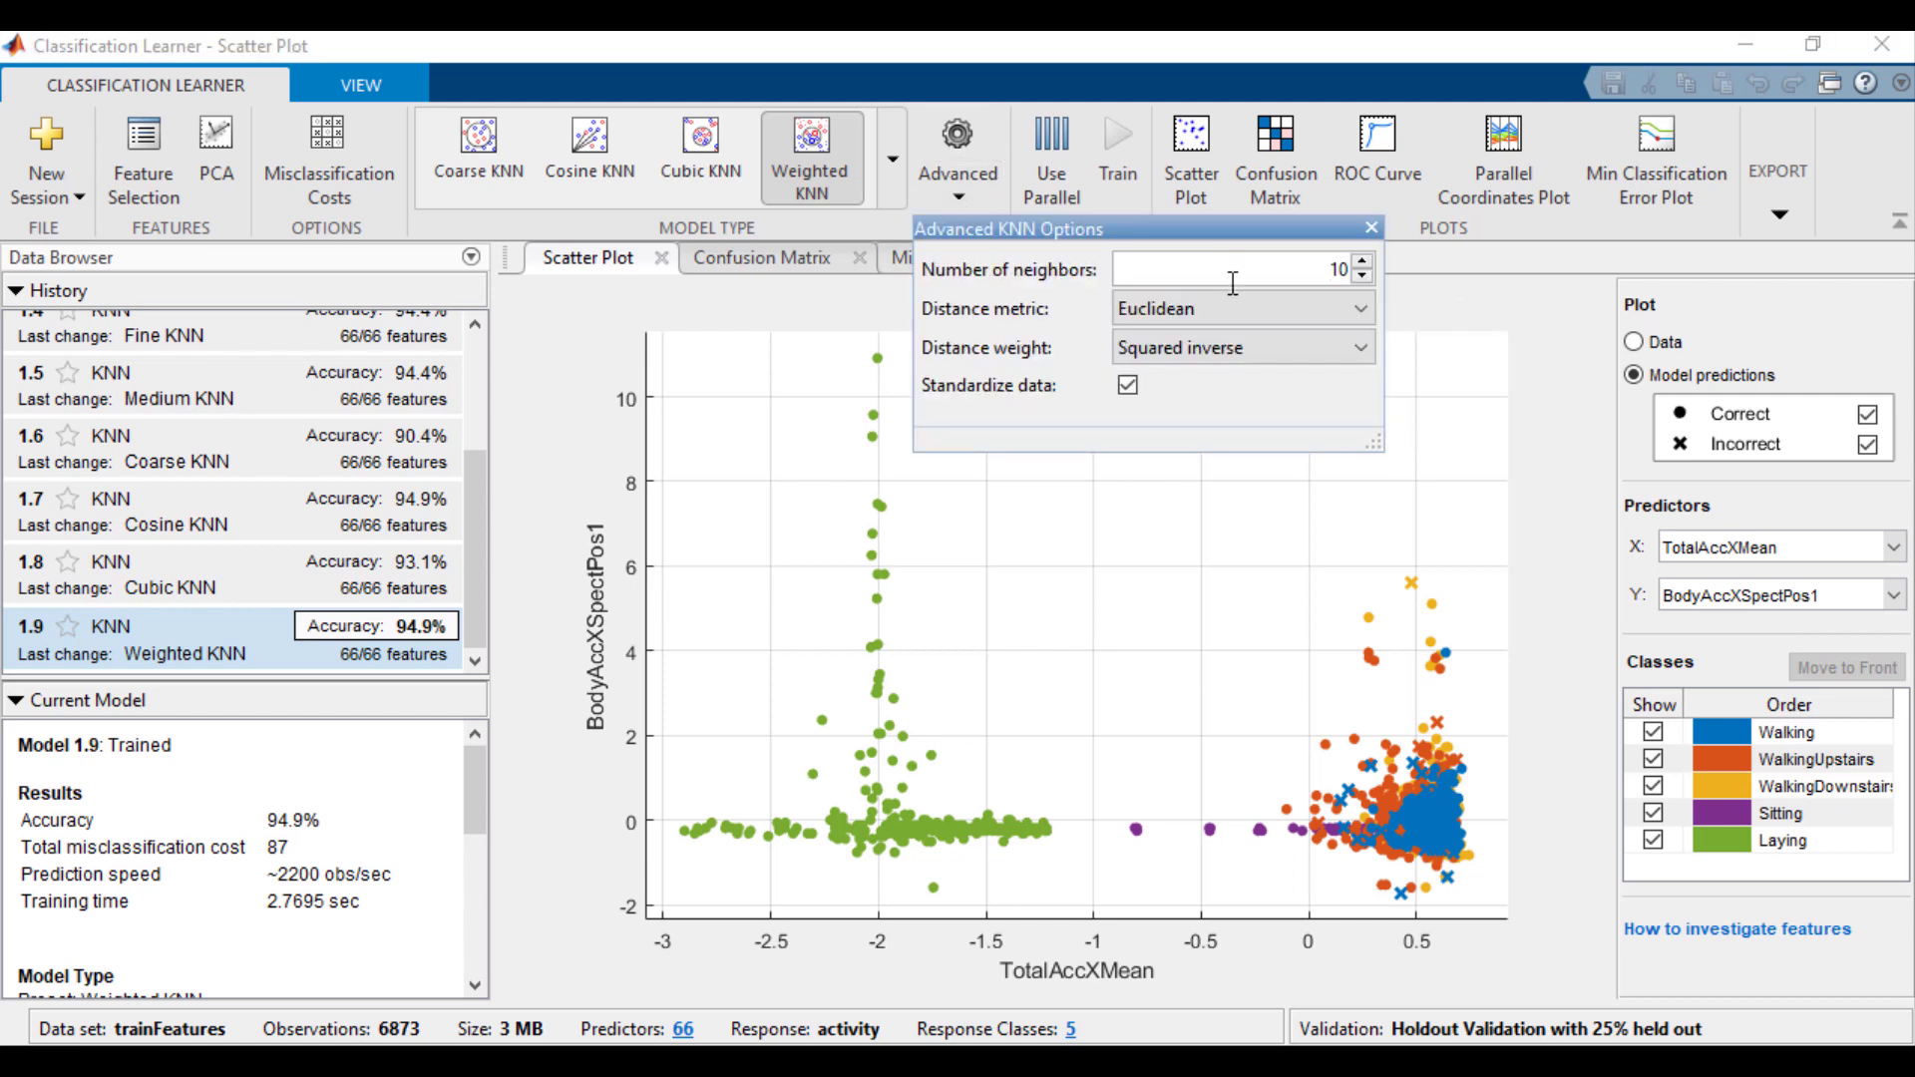
left_click(1370, 229)
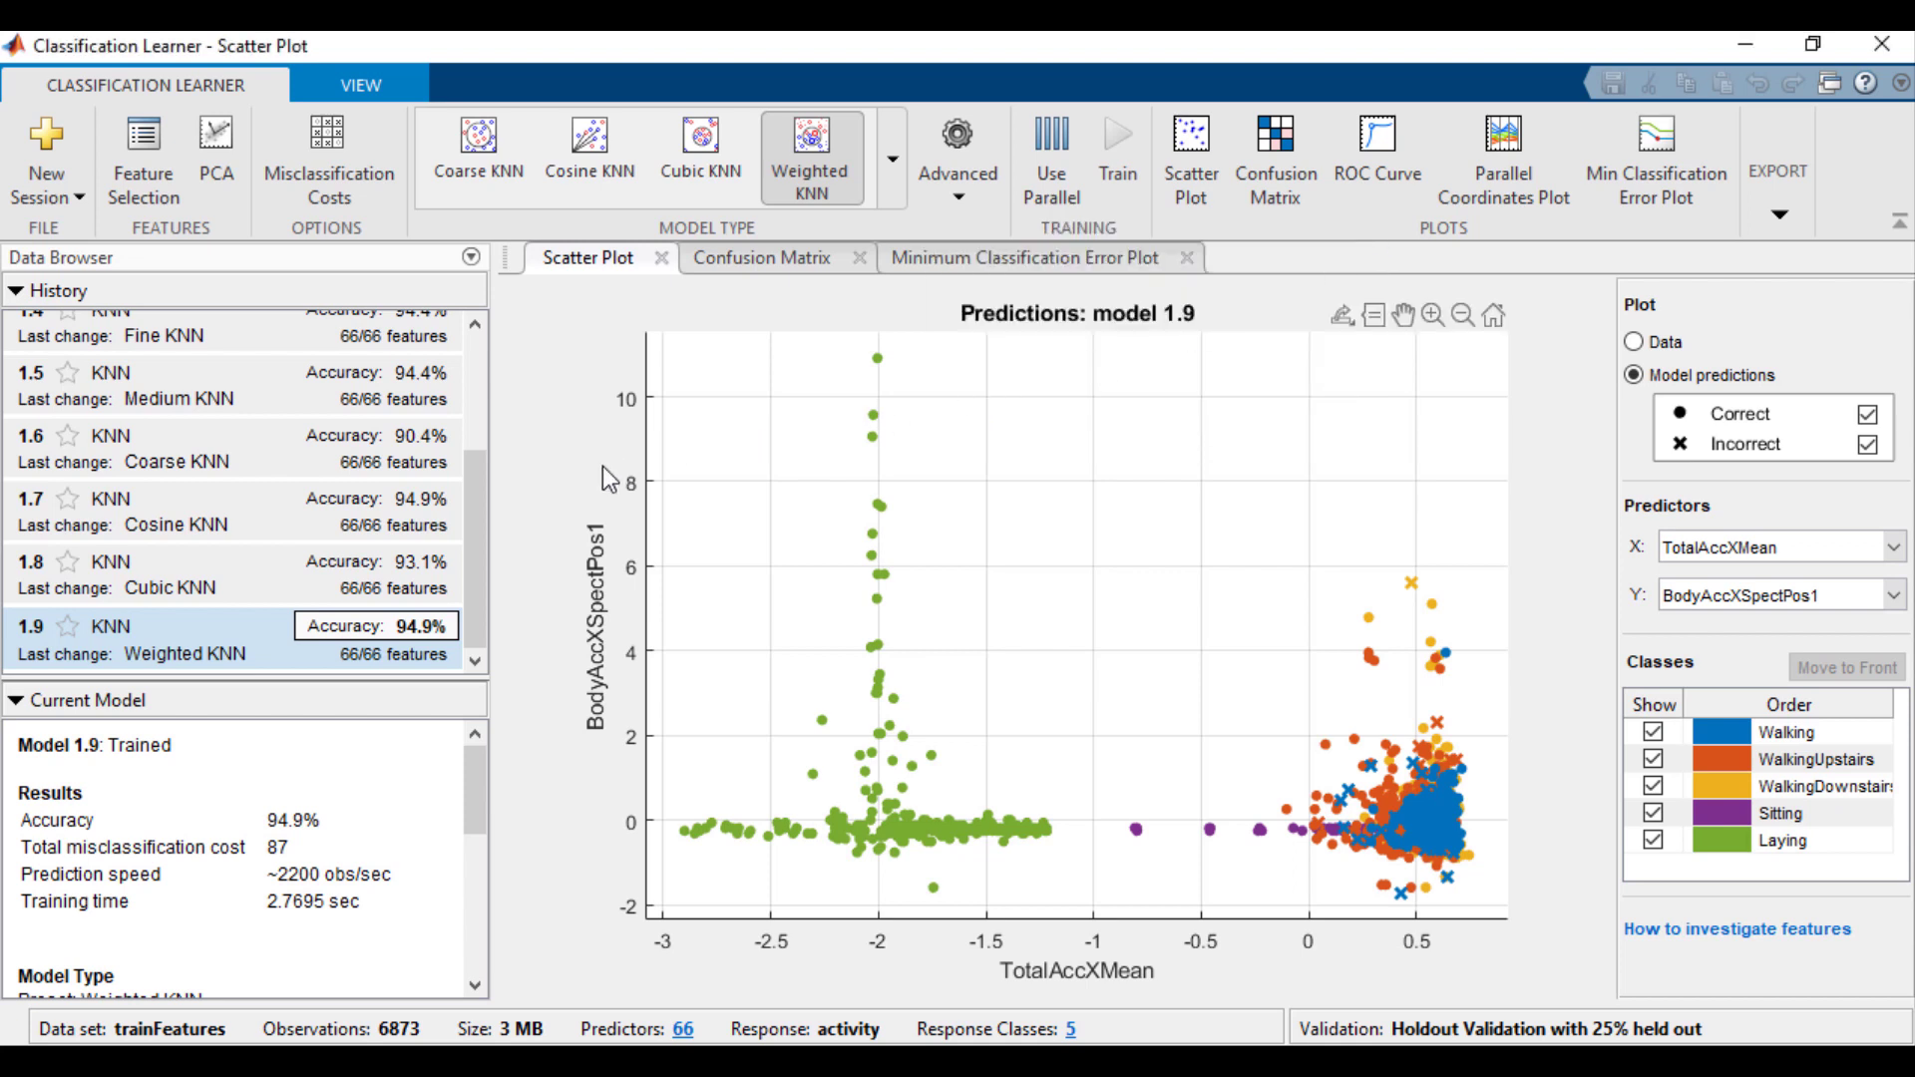
left_click(157, 176)
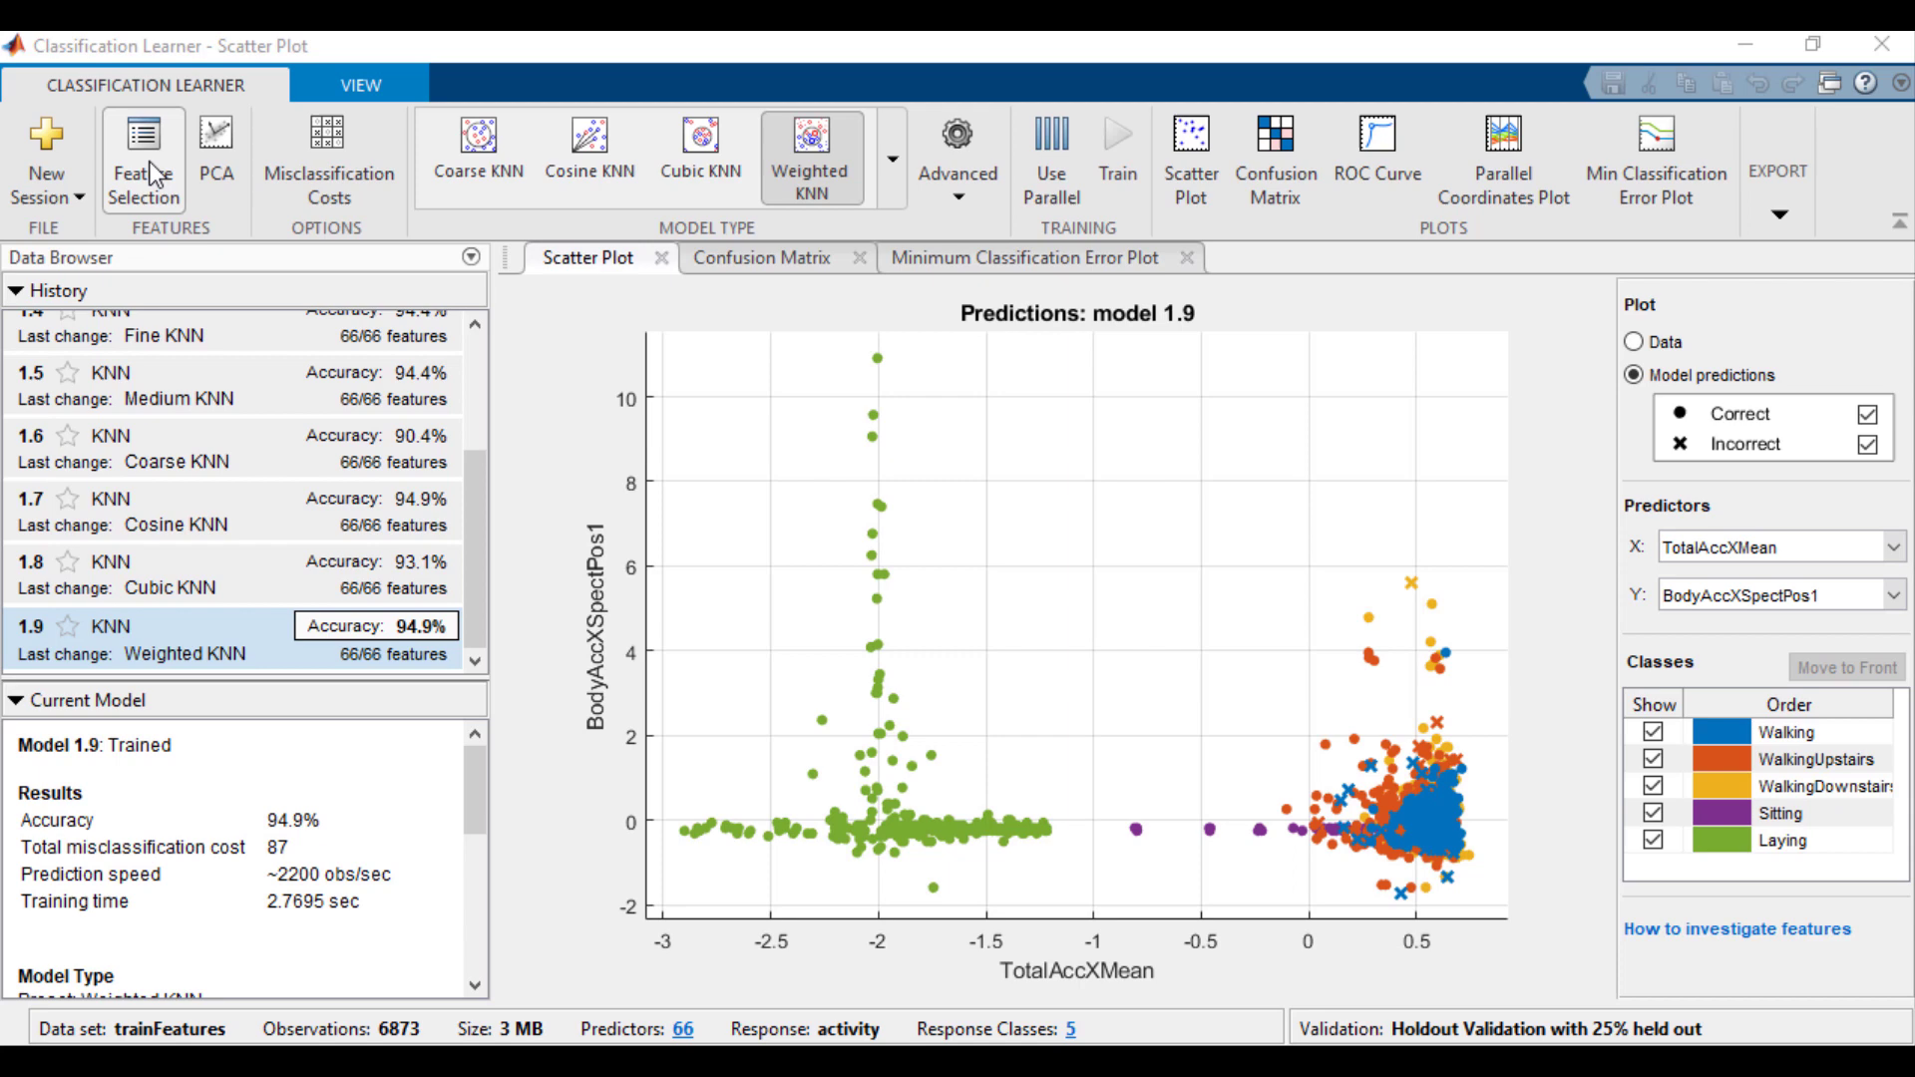
left_click_drag(898, 267, 694, 284)
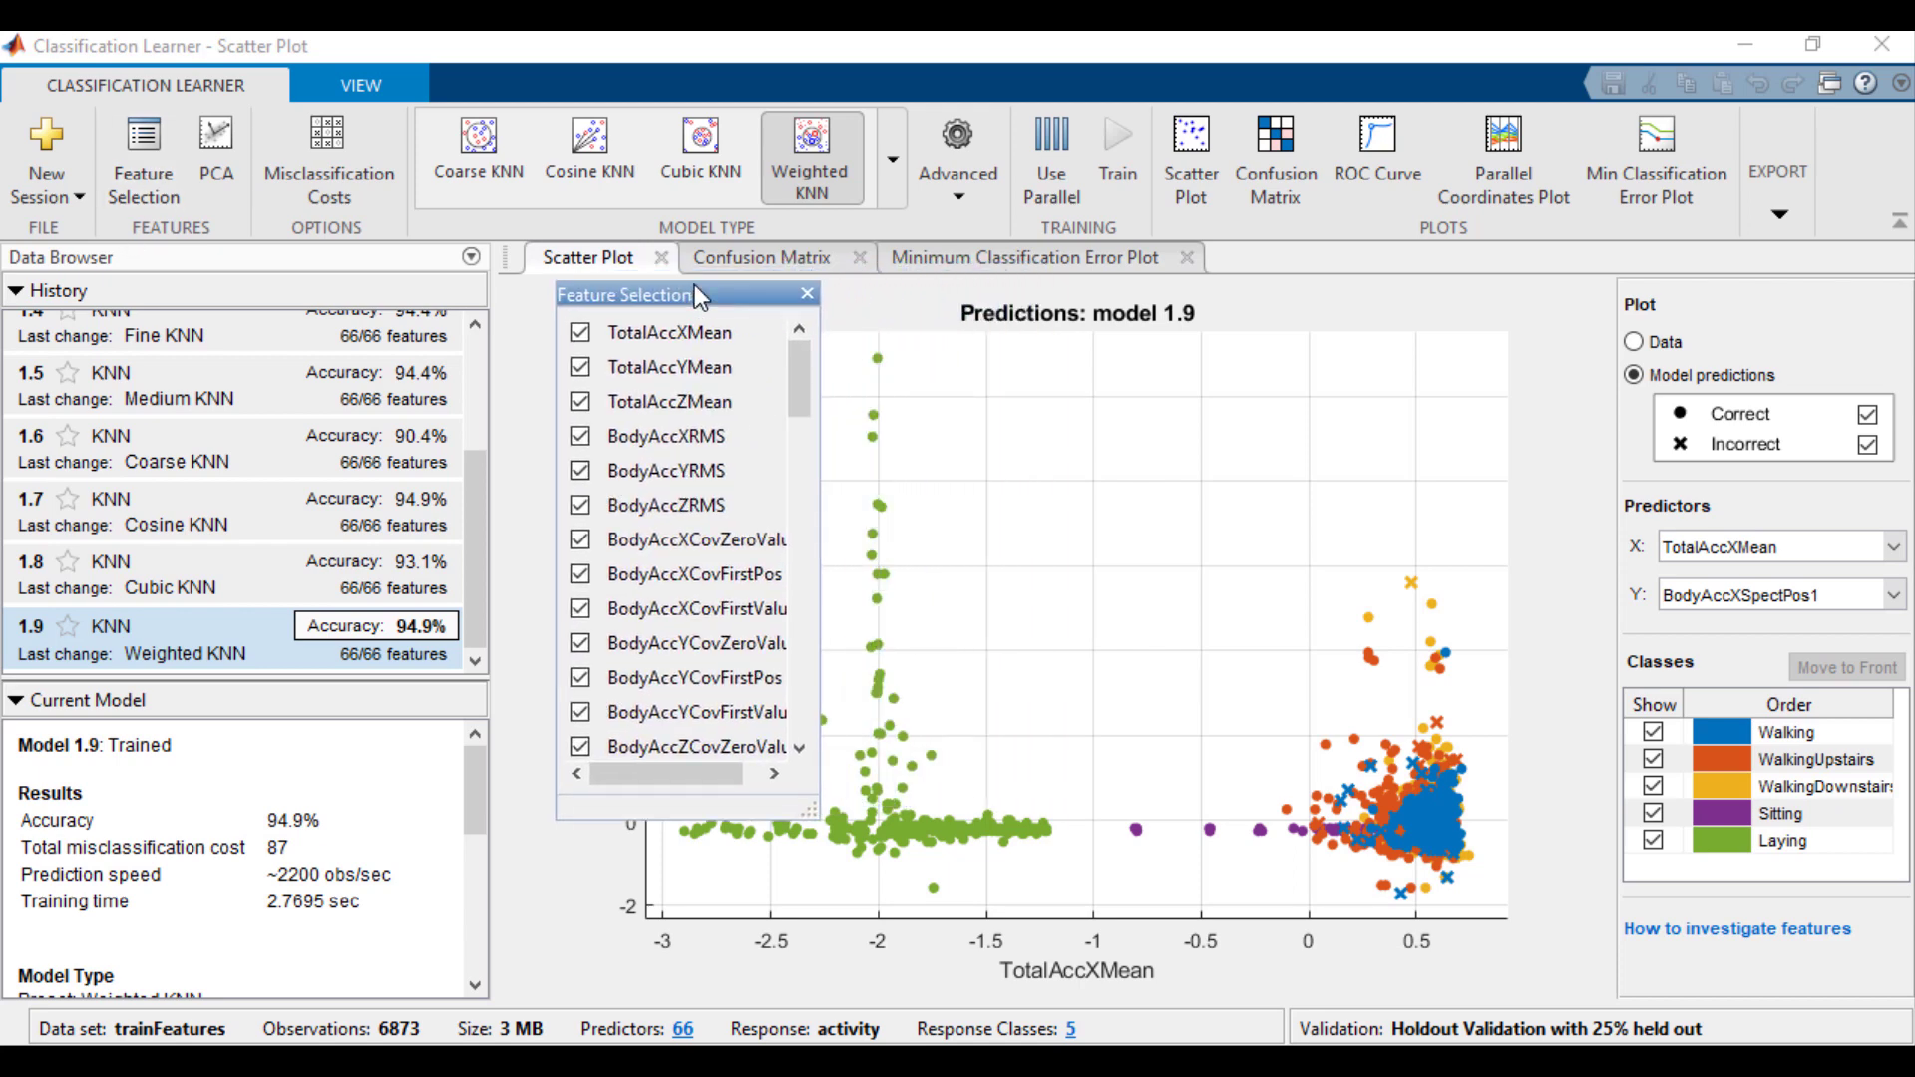
left_click_drag(800, 375, 784, 664)
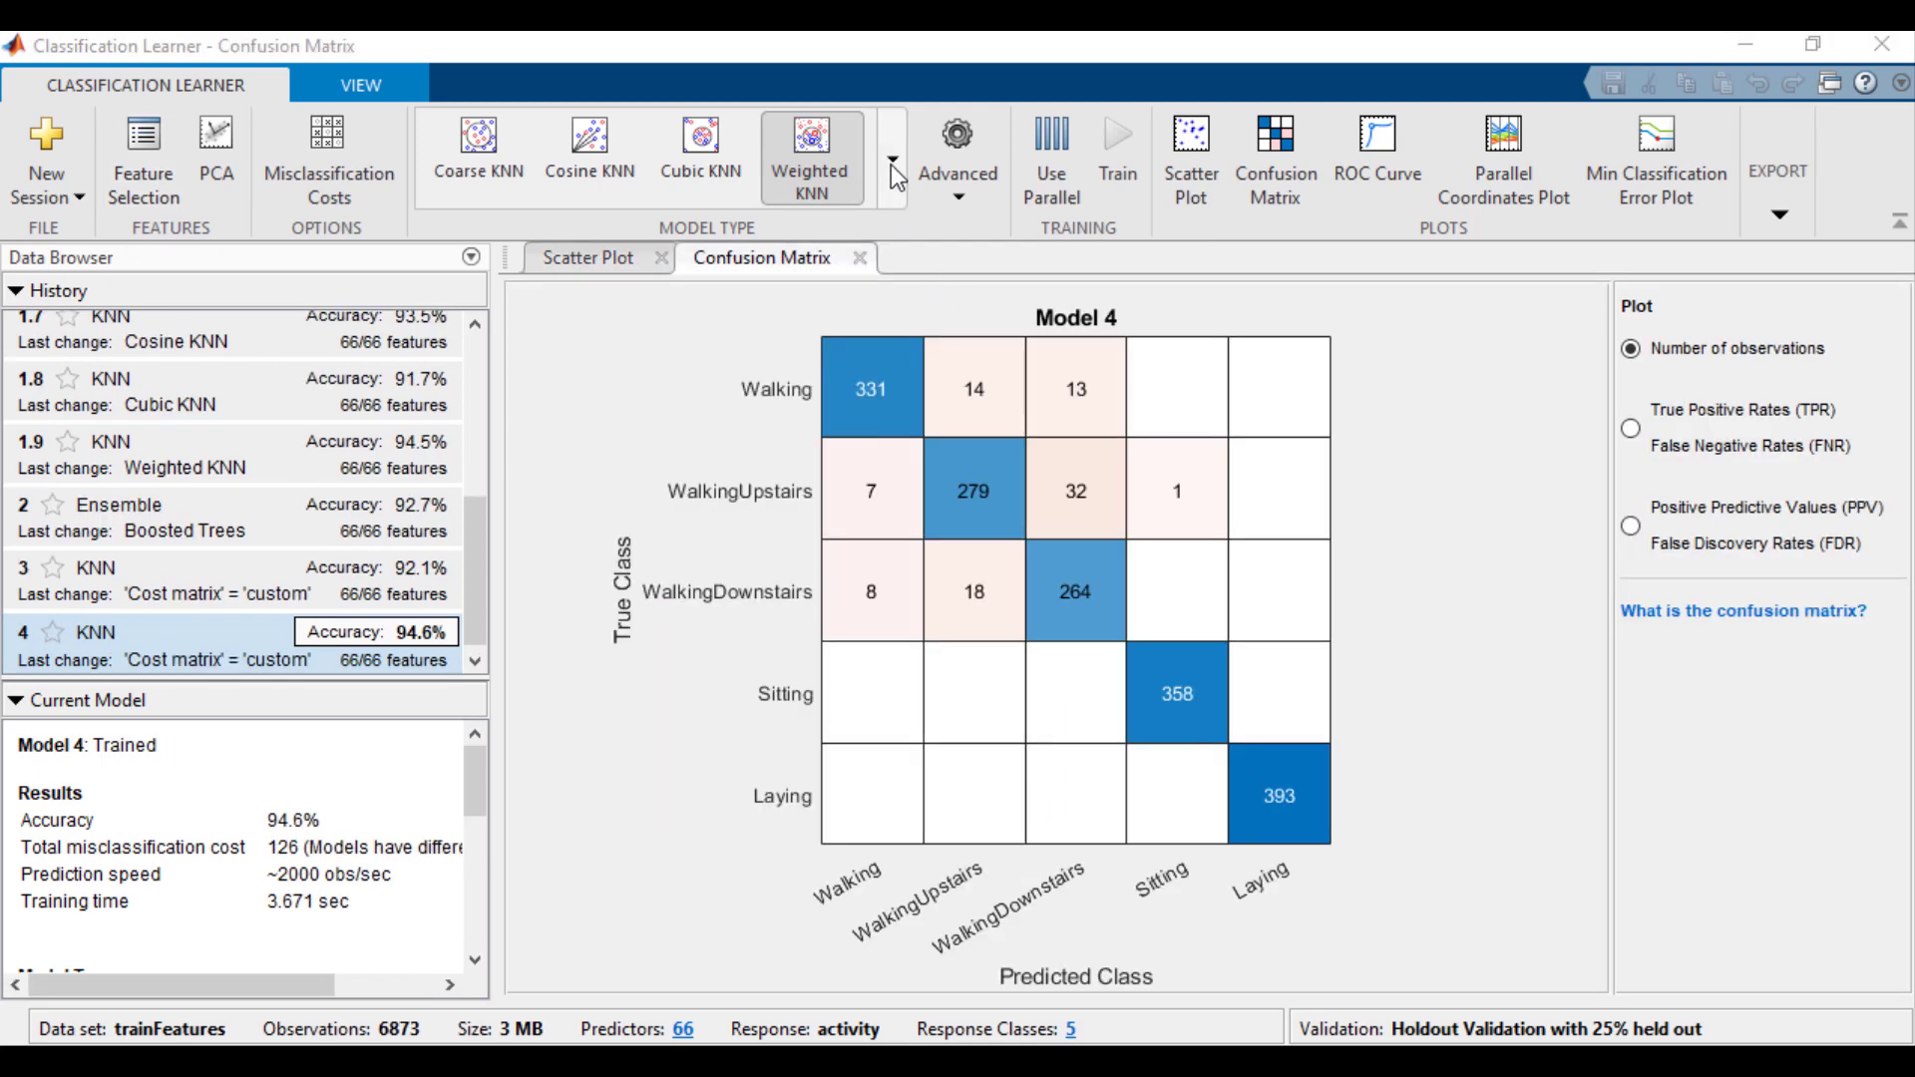
Add an Optimizable KNN draft model, then type mdl = fitcauto(trainFeatures,'class'); in MATLAB.
left_click(892, 161)
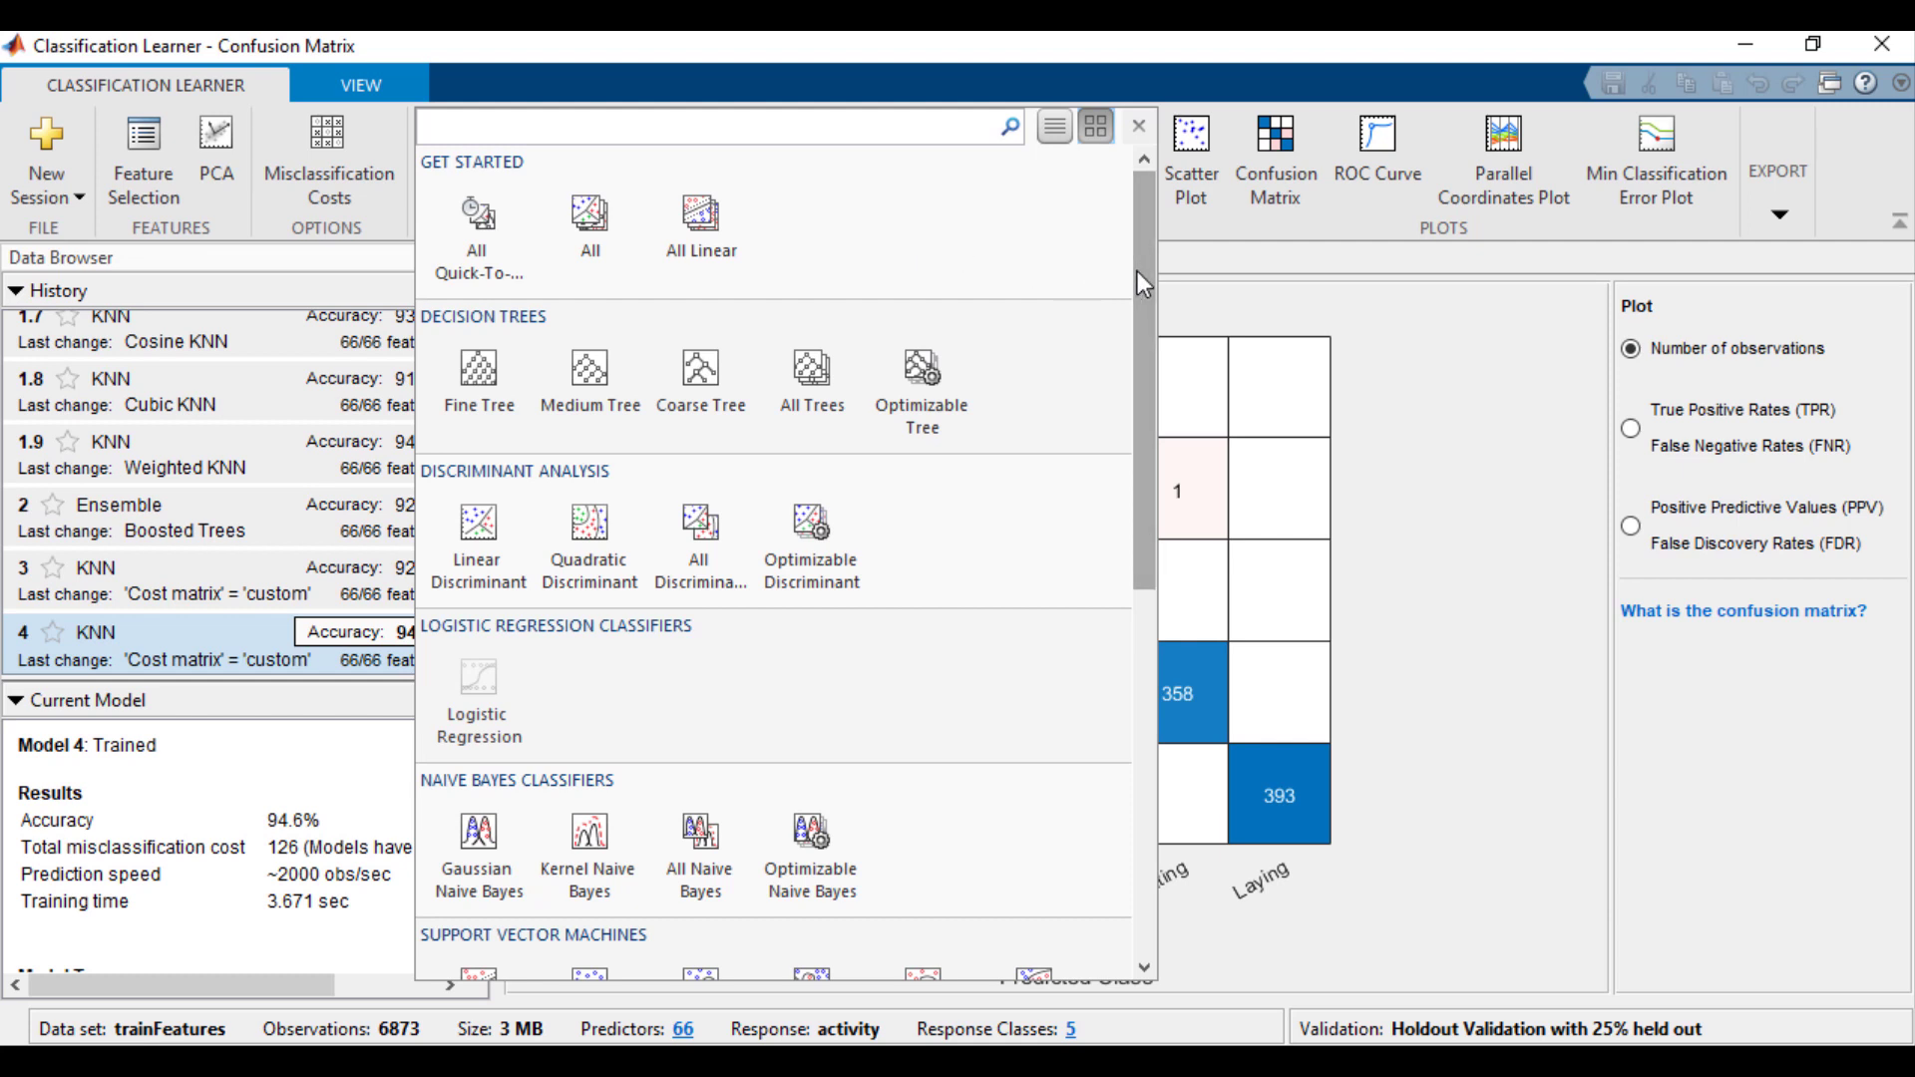
left_click_drag(1137, 271, 1160, 571)
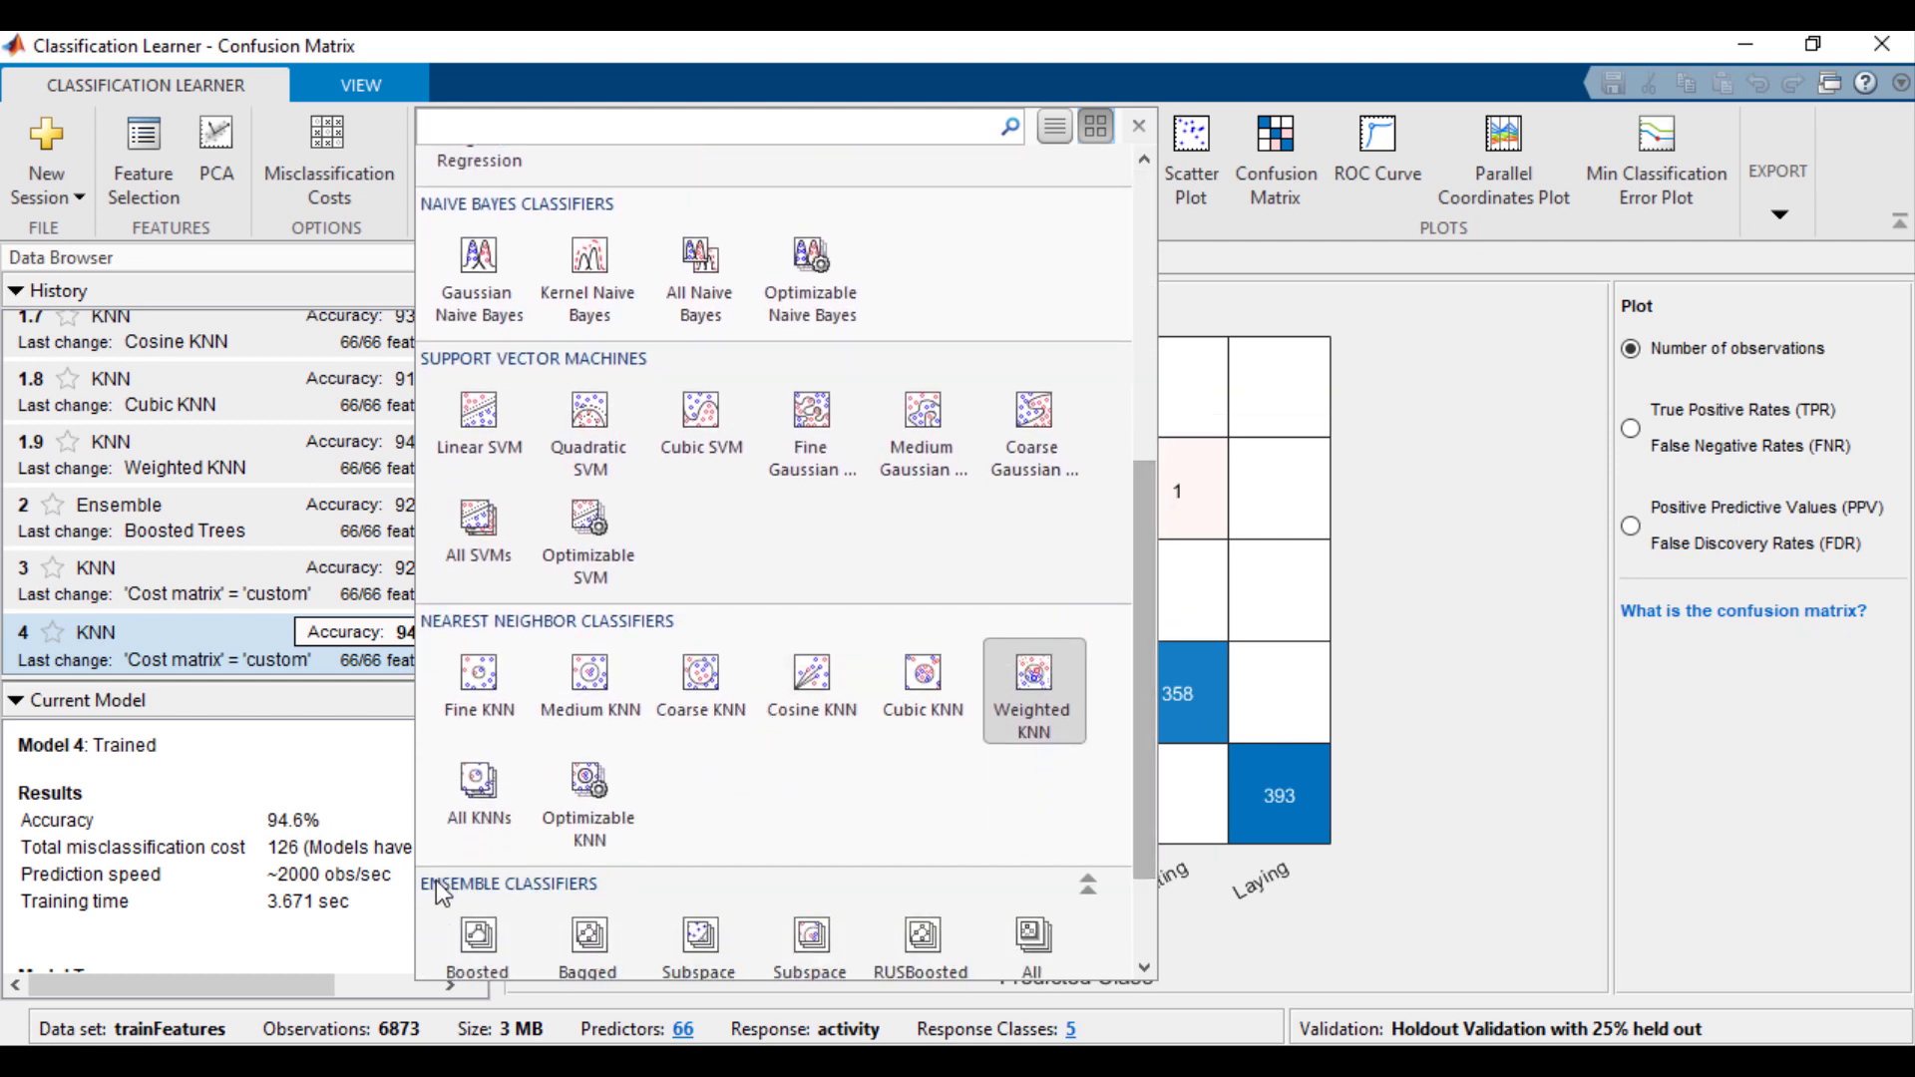
left_click(572, 819)
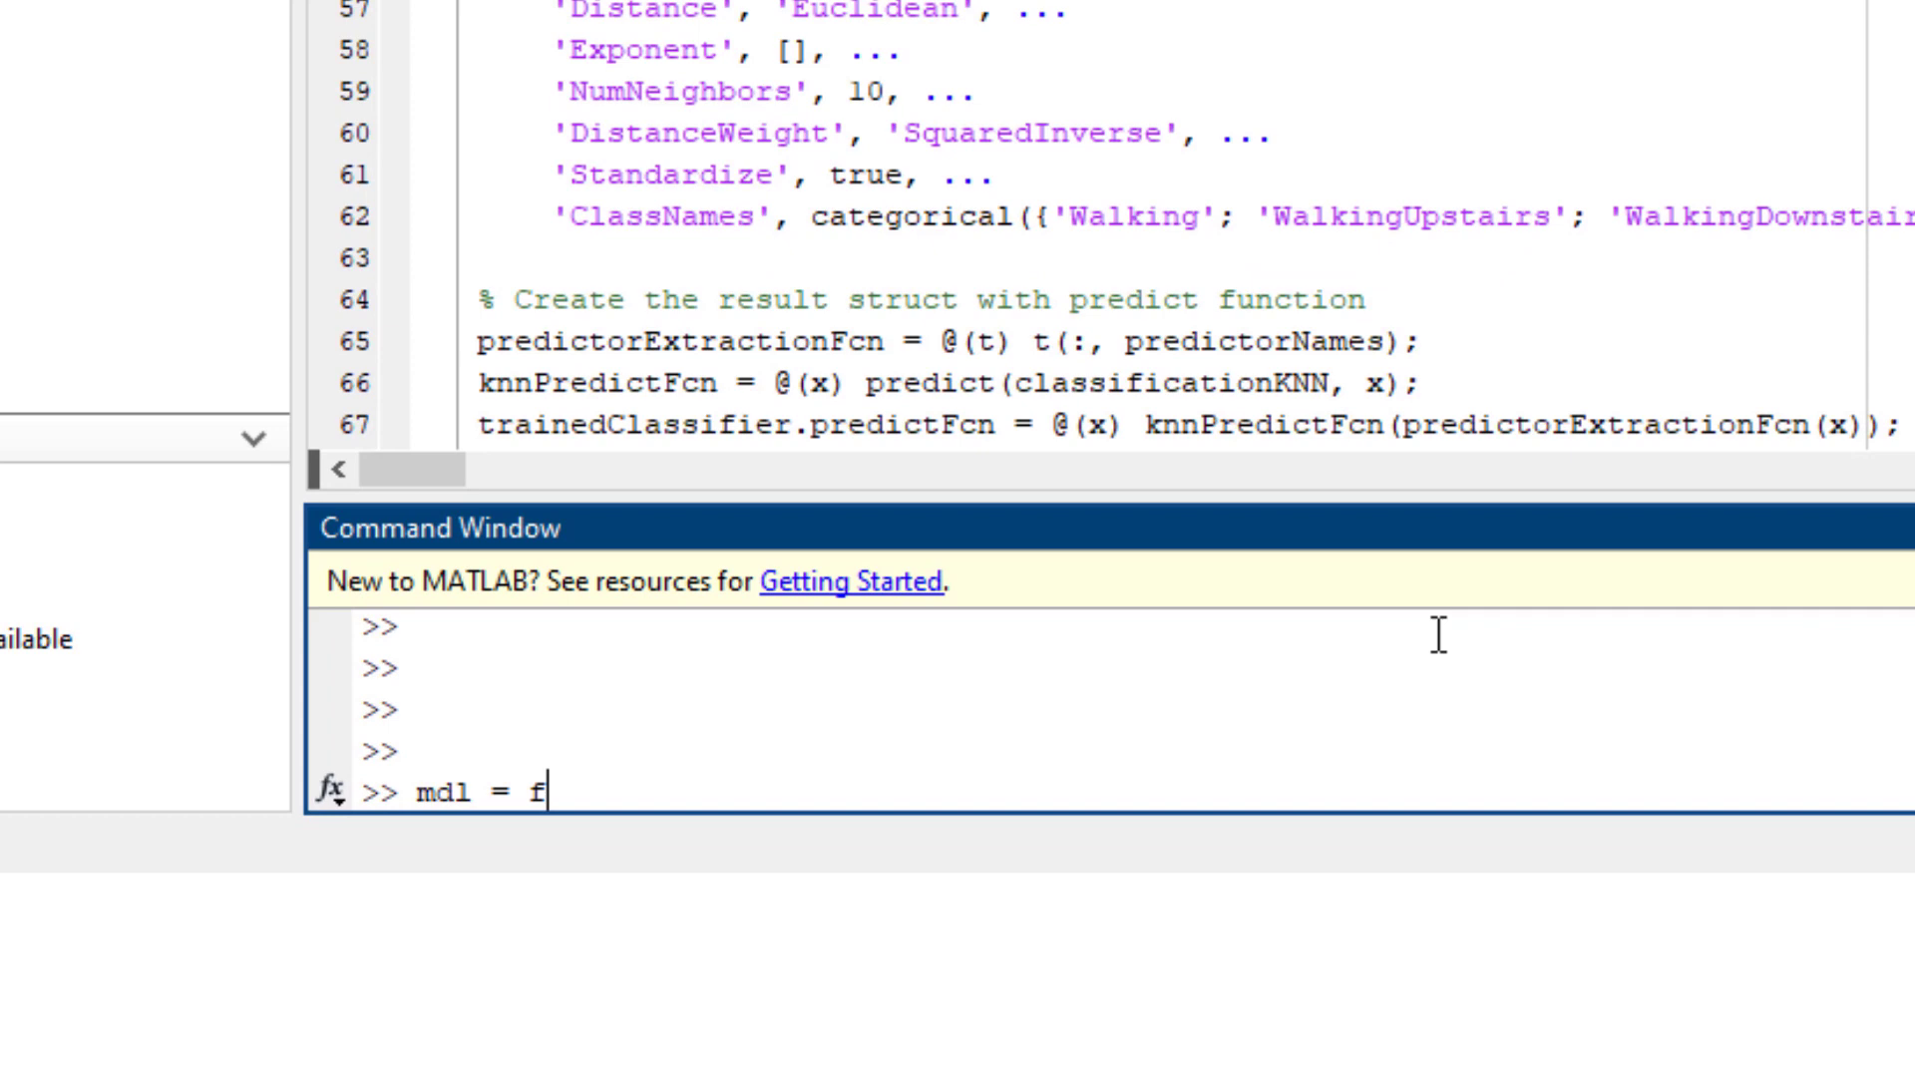
type("to(trainFeatures,'class'")
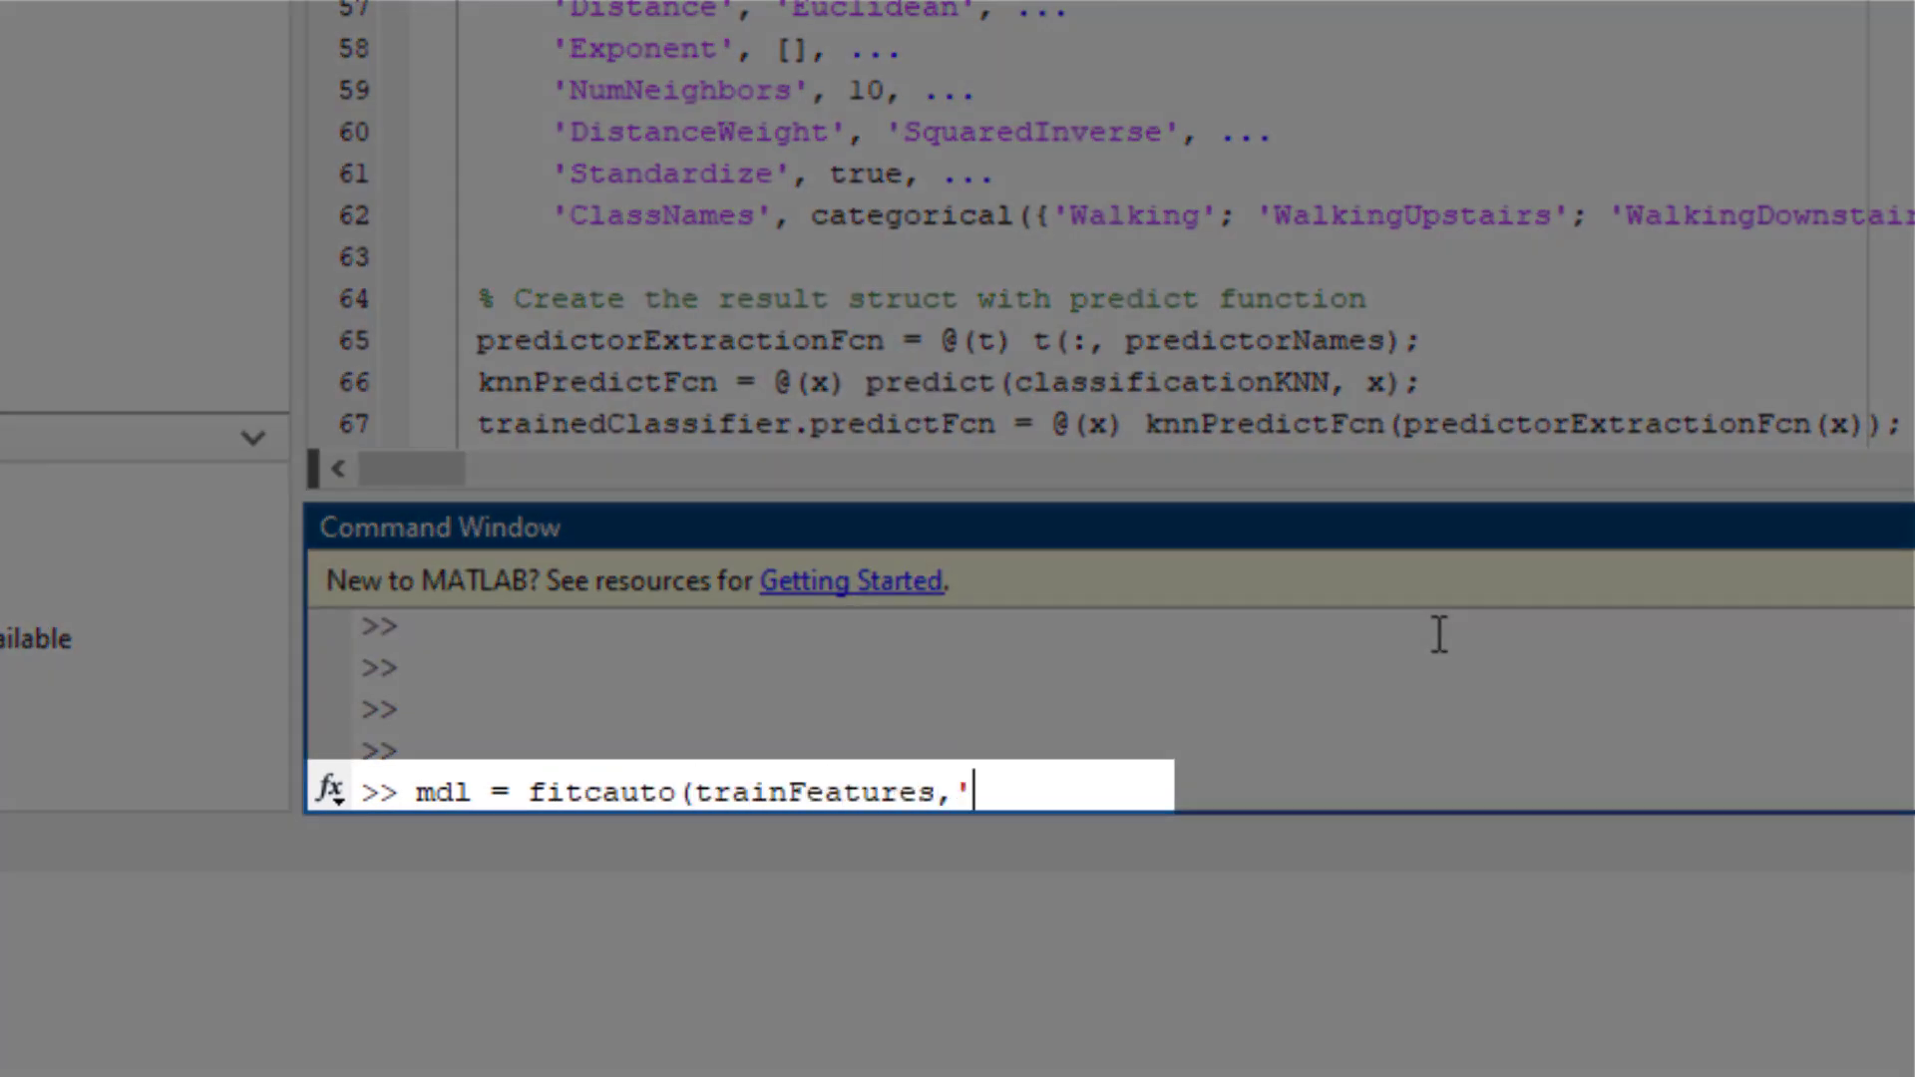
type(");")
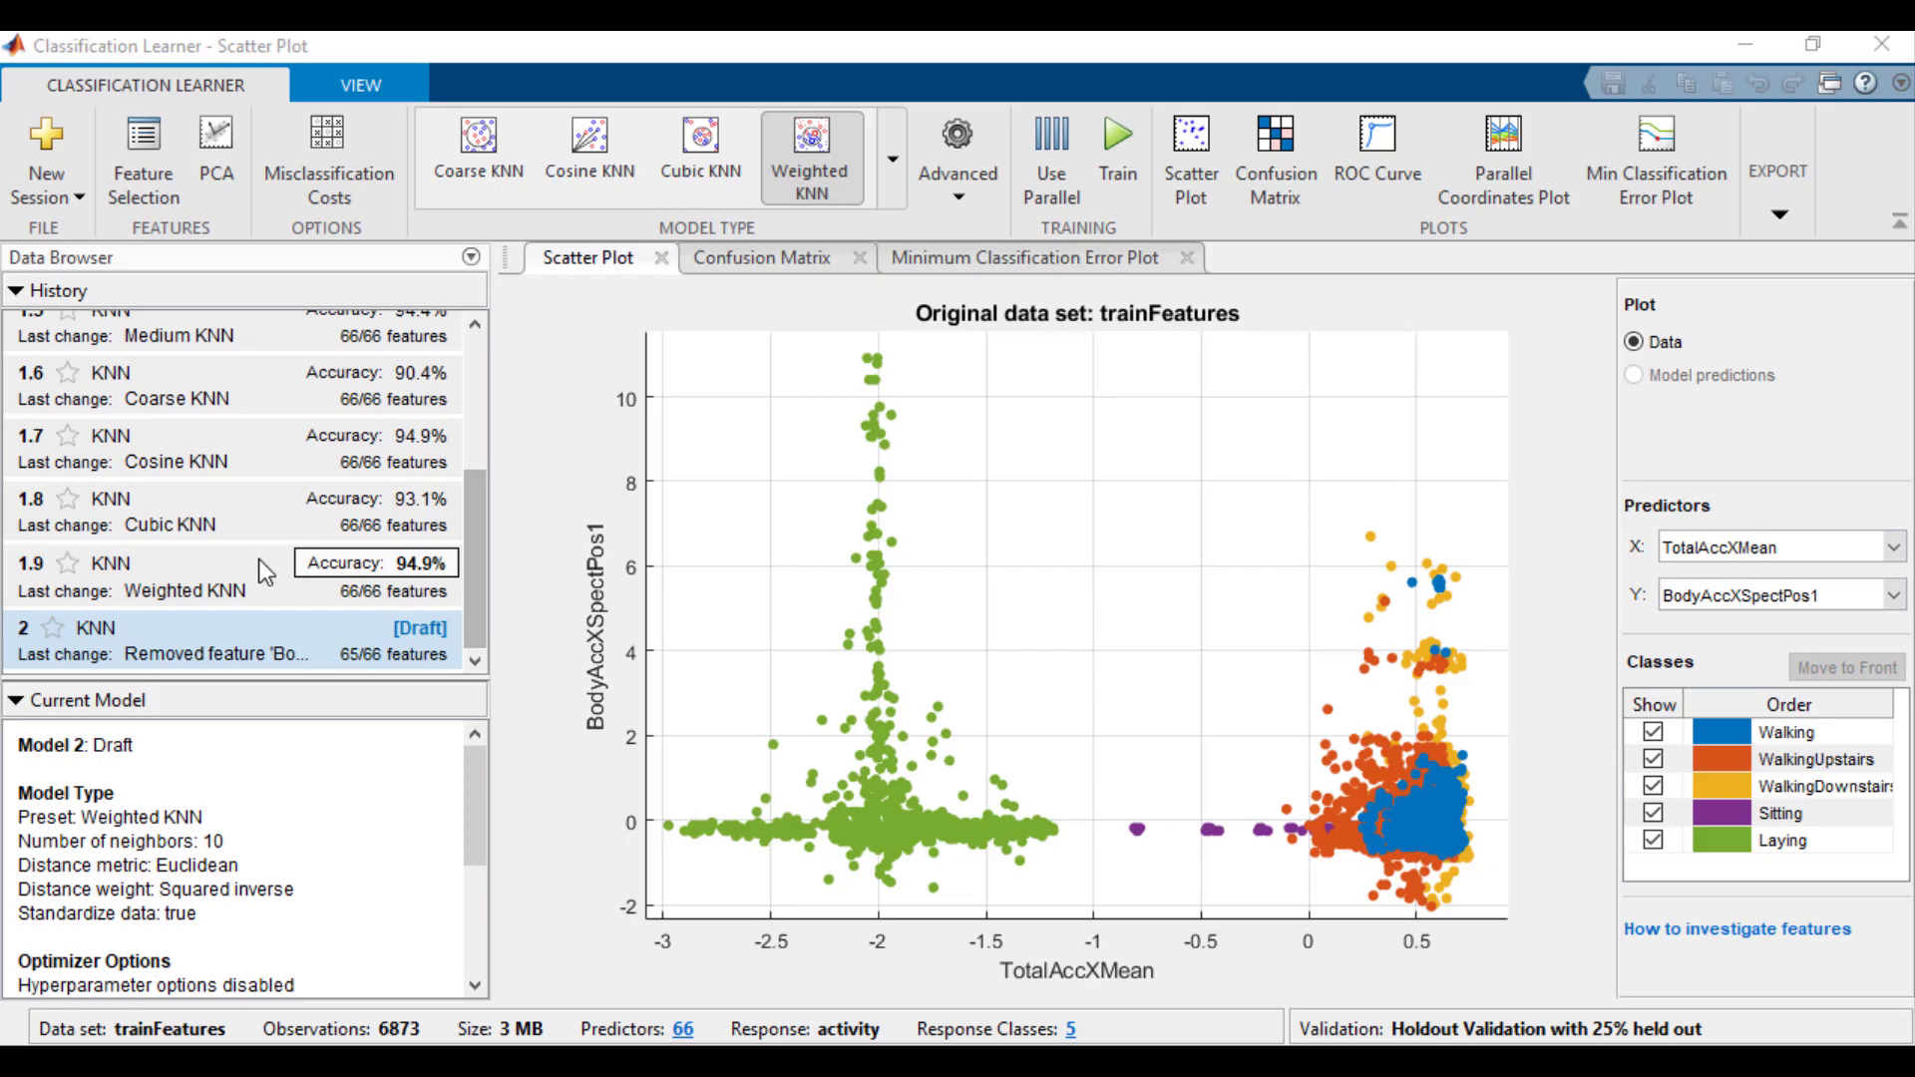
Export weighted KNN model 1.9 as trainedModel and begin typing pred = trainedModel.predictFcn(.
left_click(254, 567)
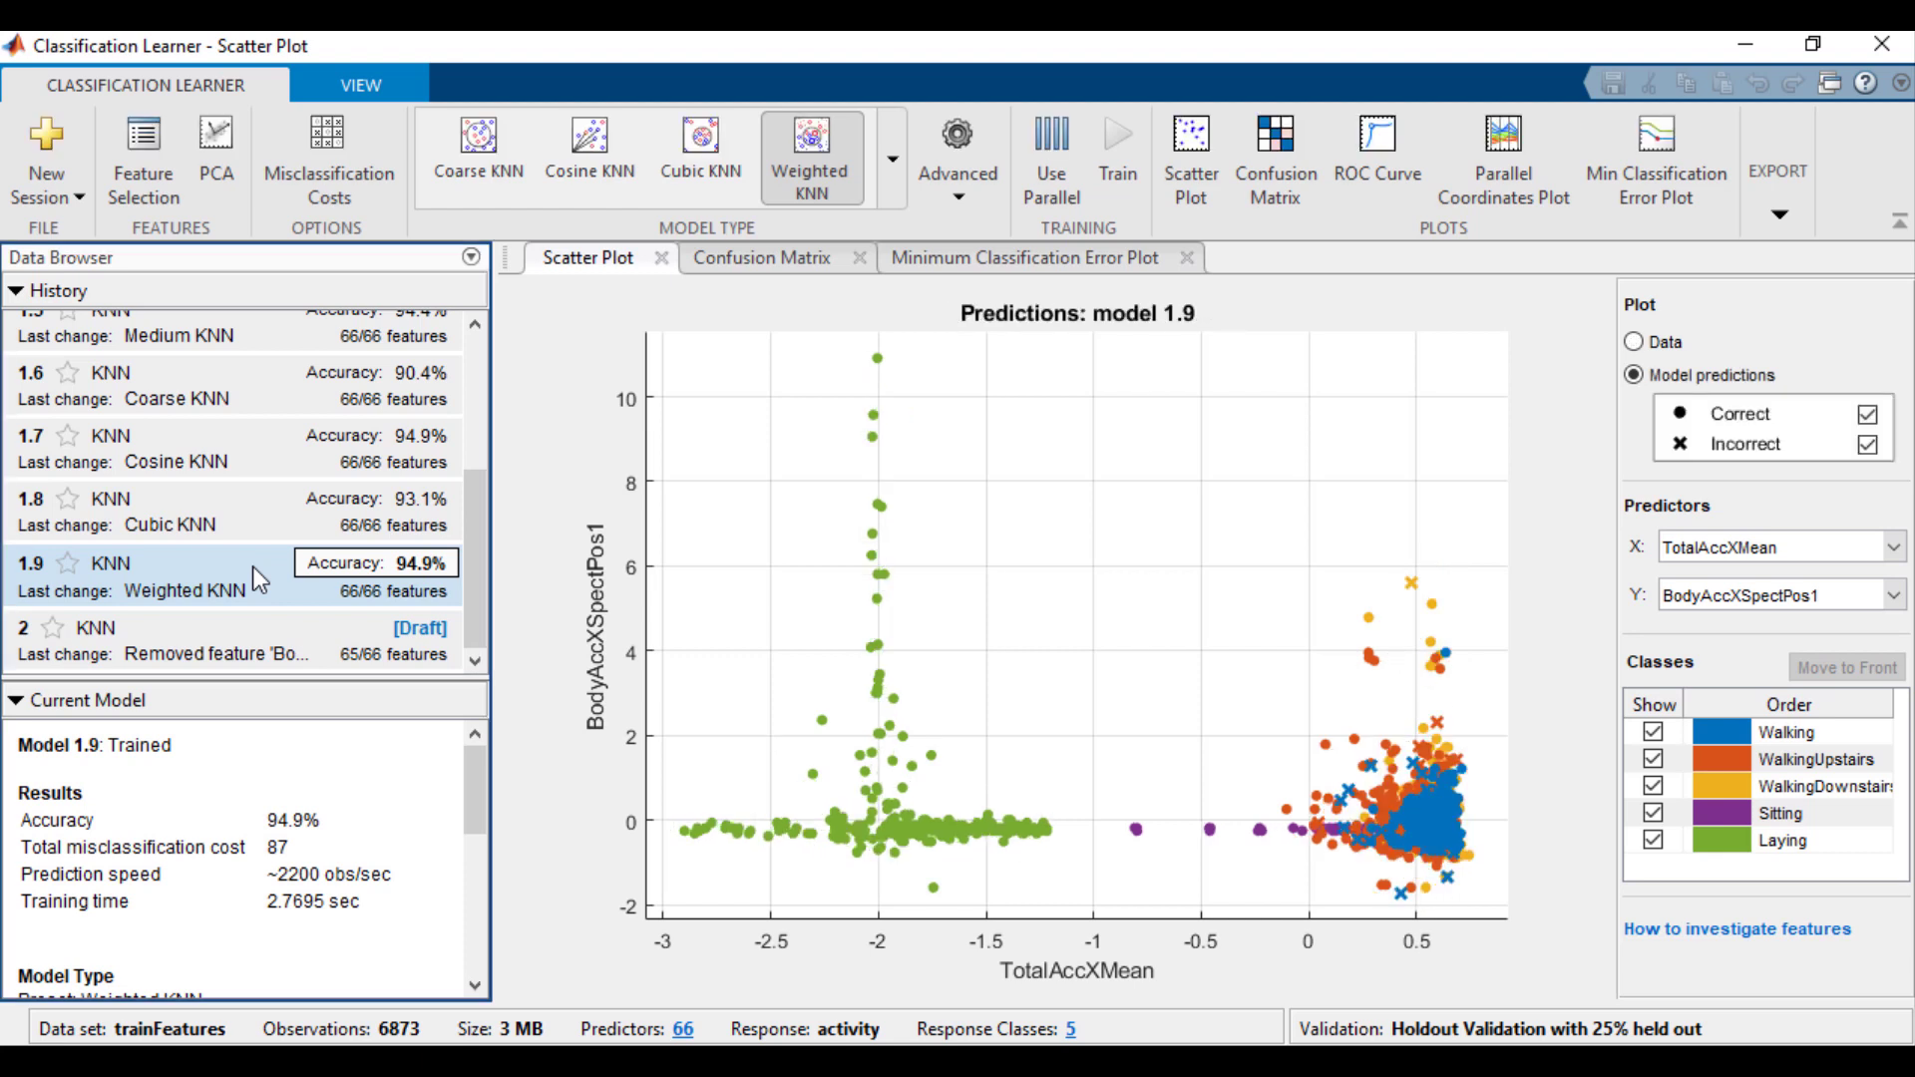
left_click(1781, 231)
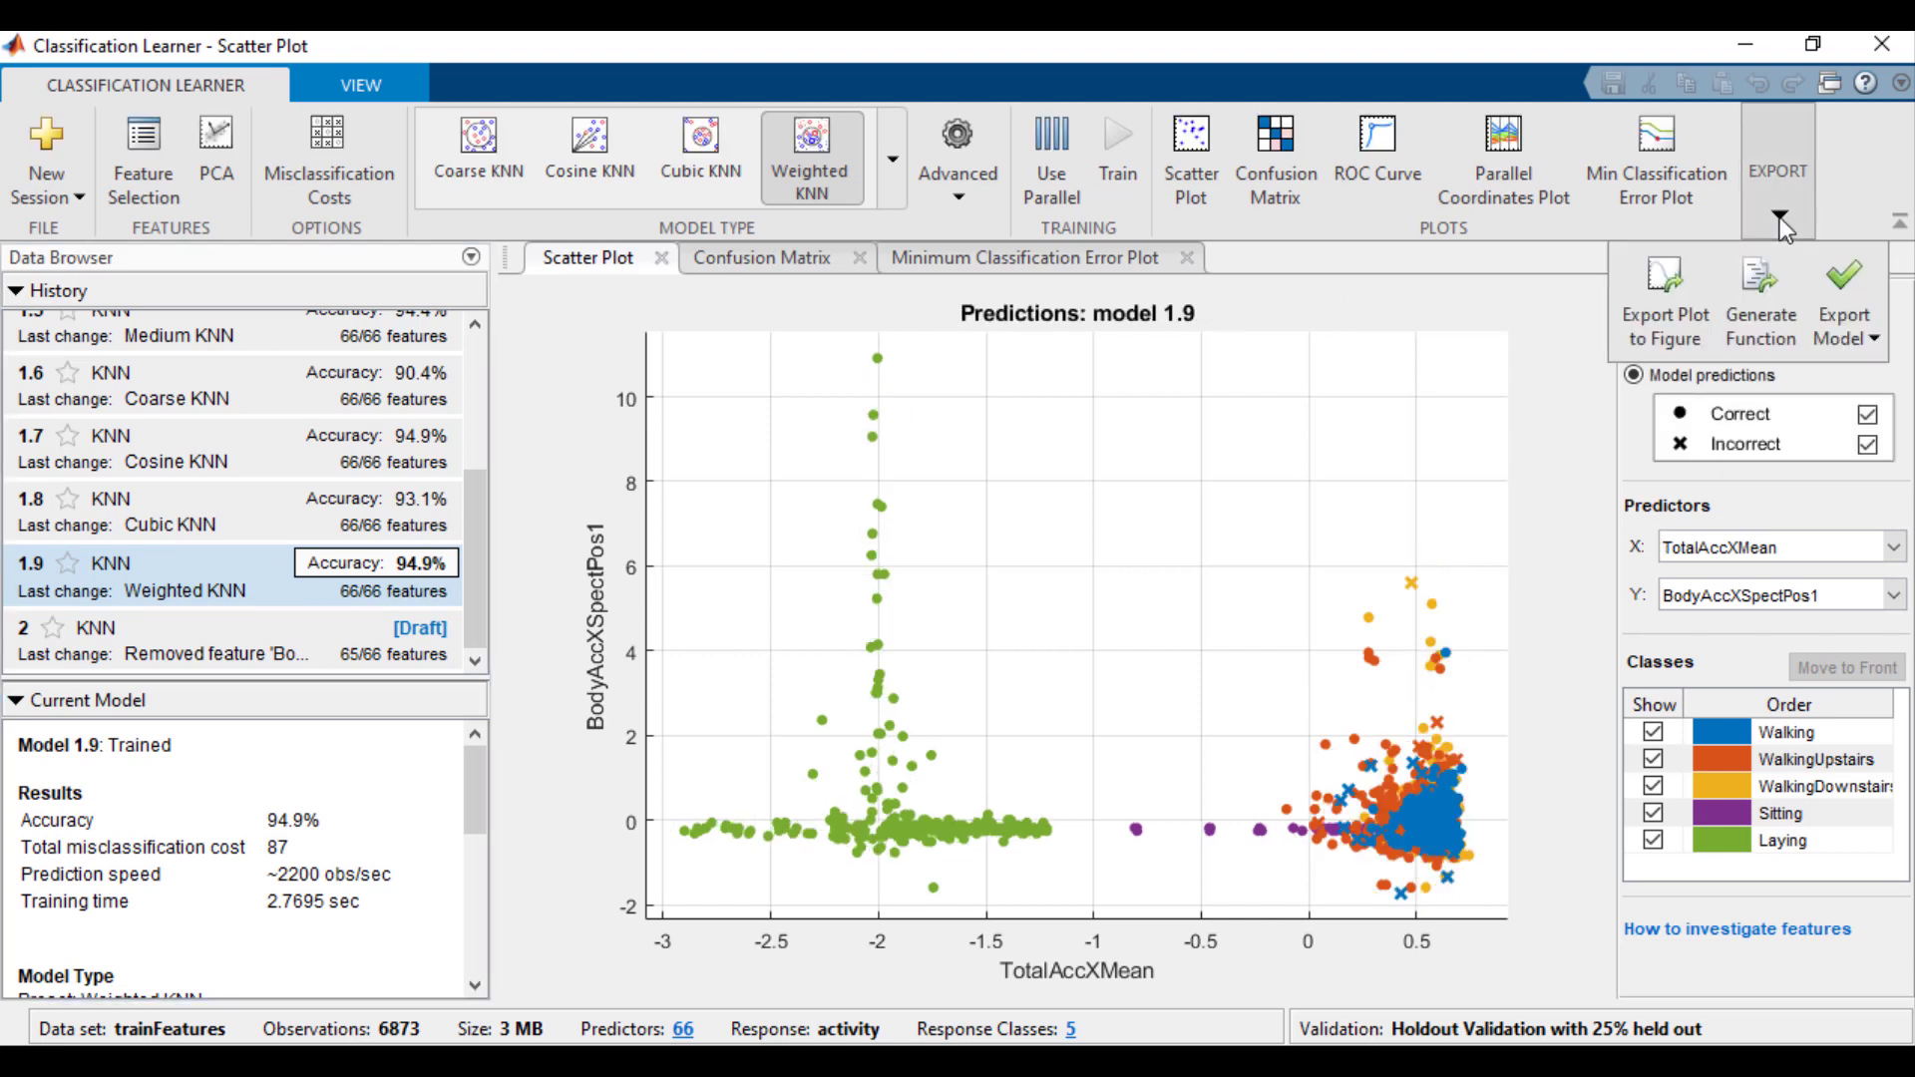
left_click(1845, 317)
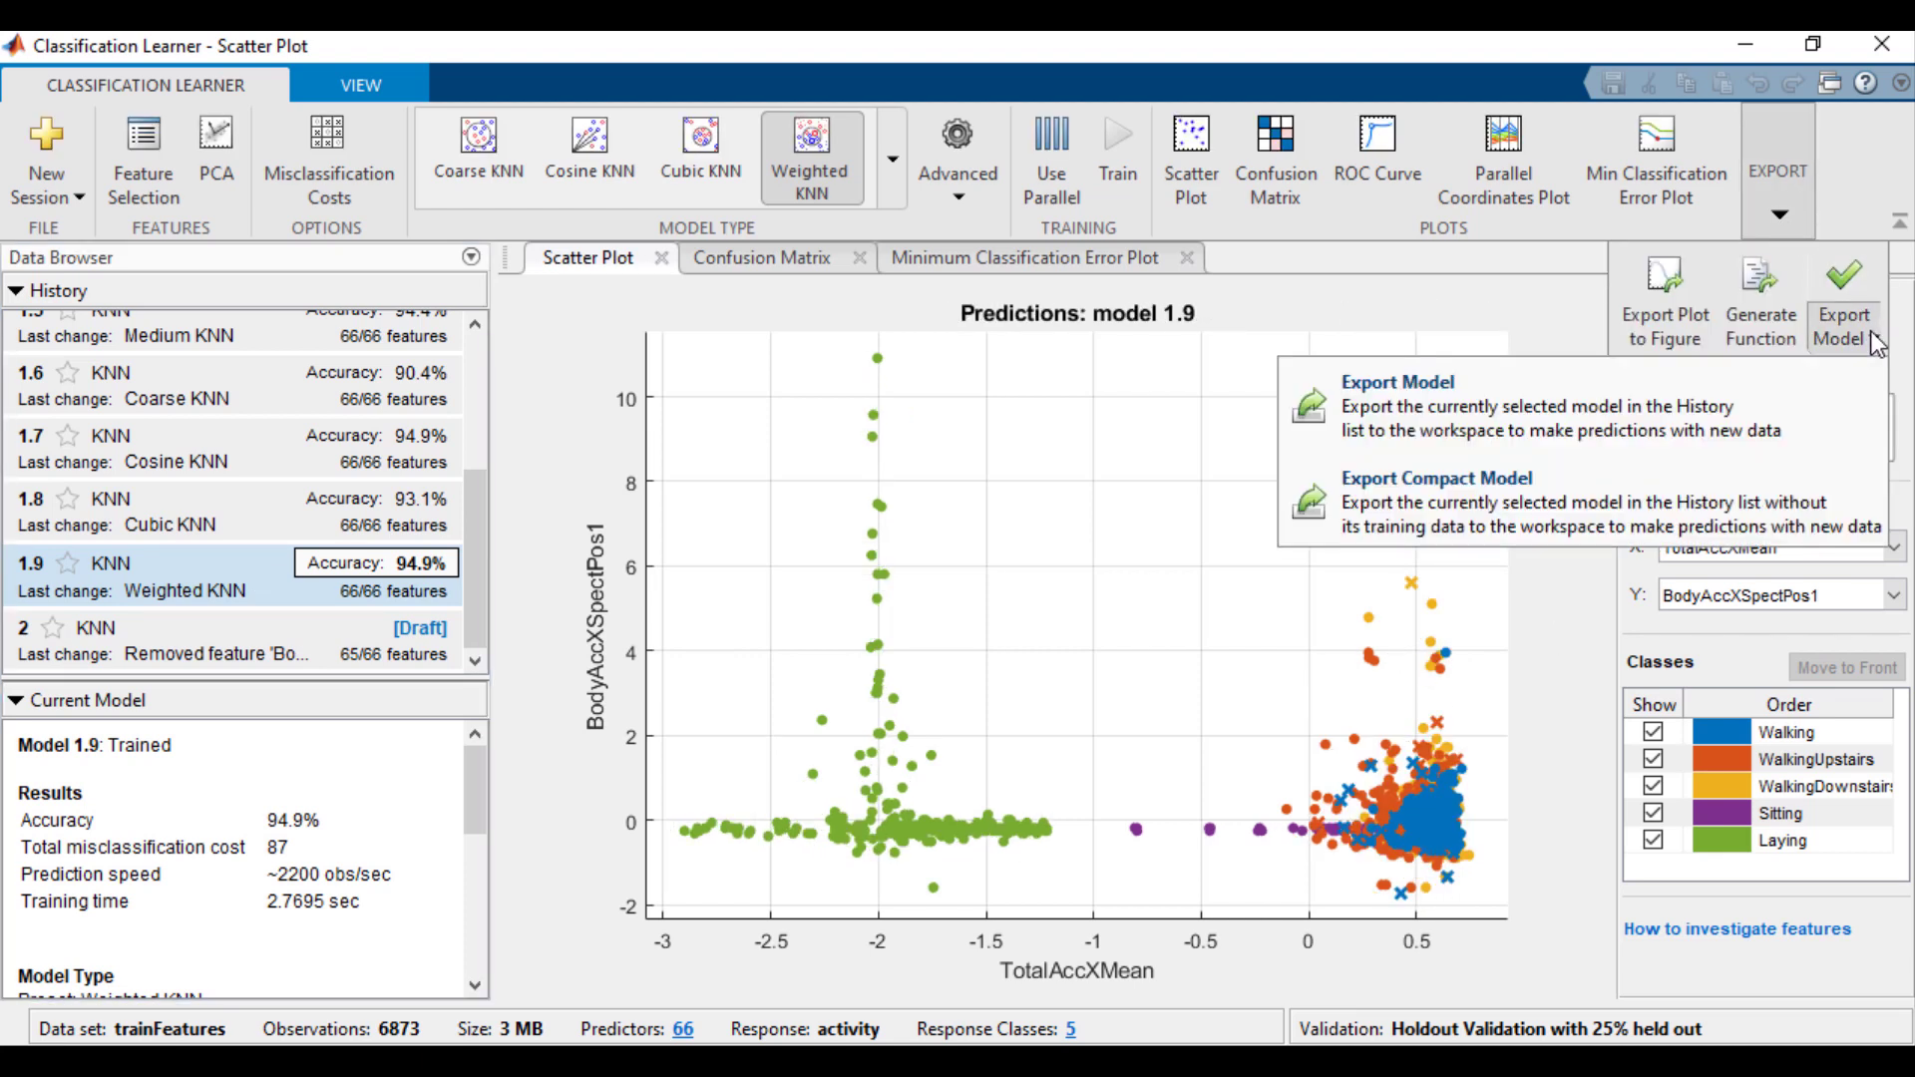
left_click(1533, 498)
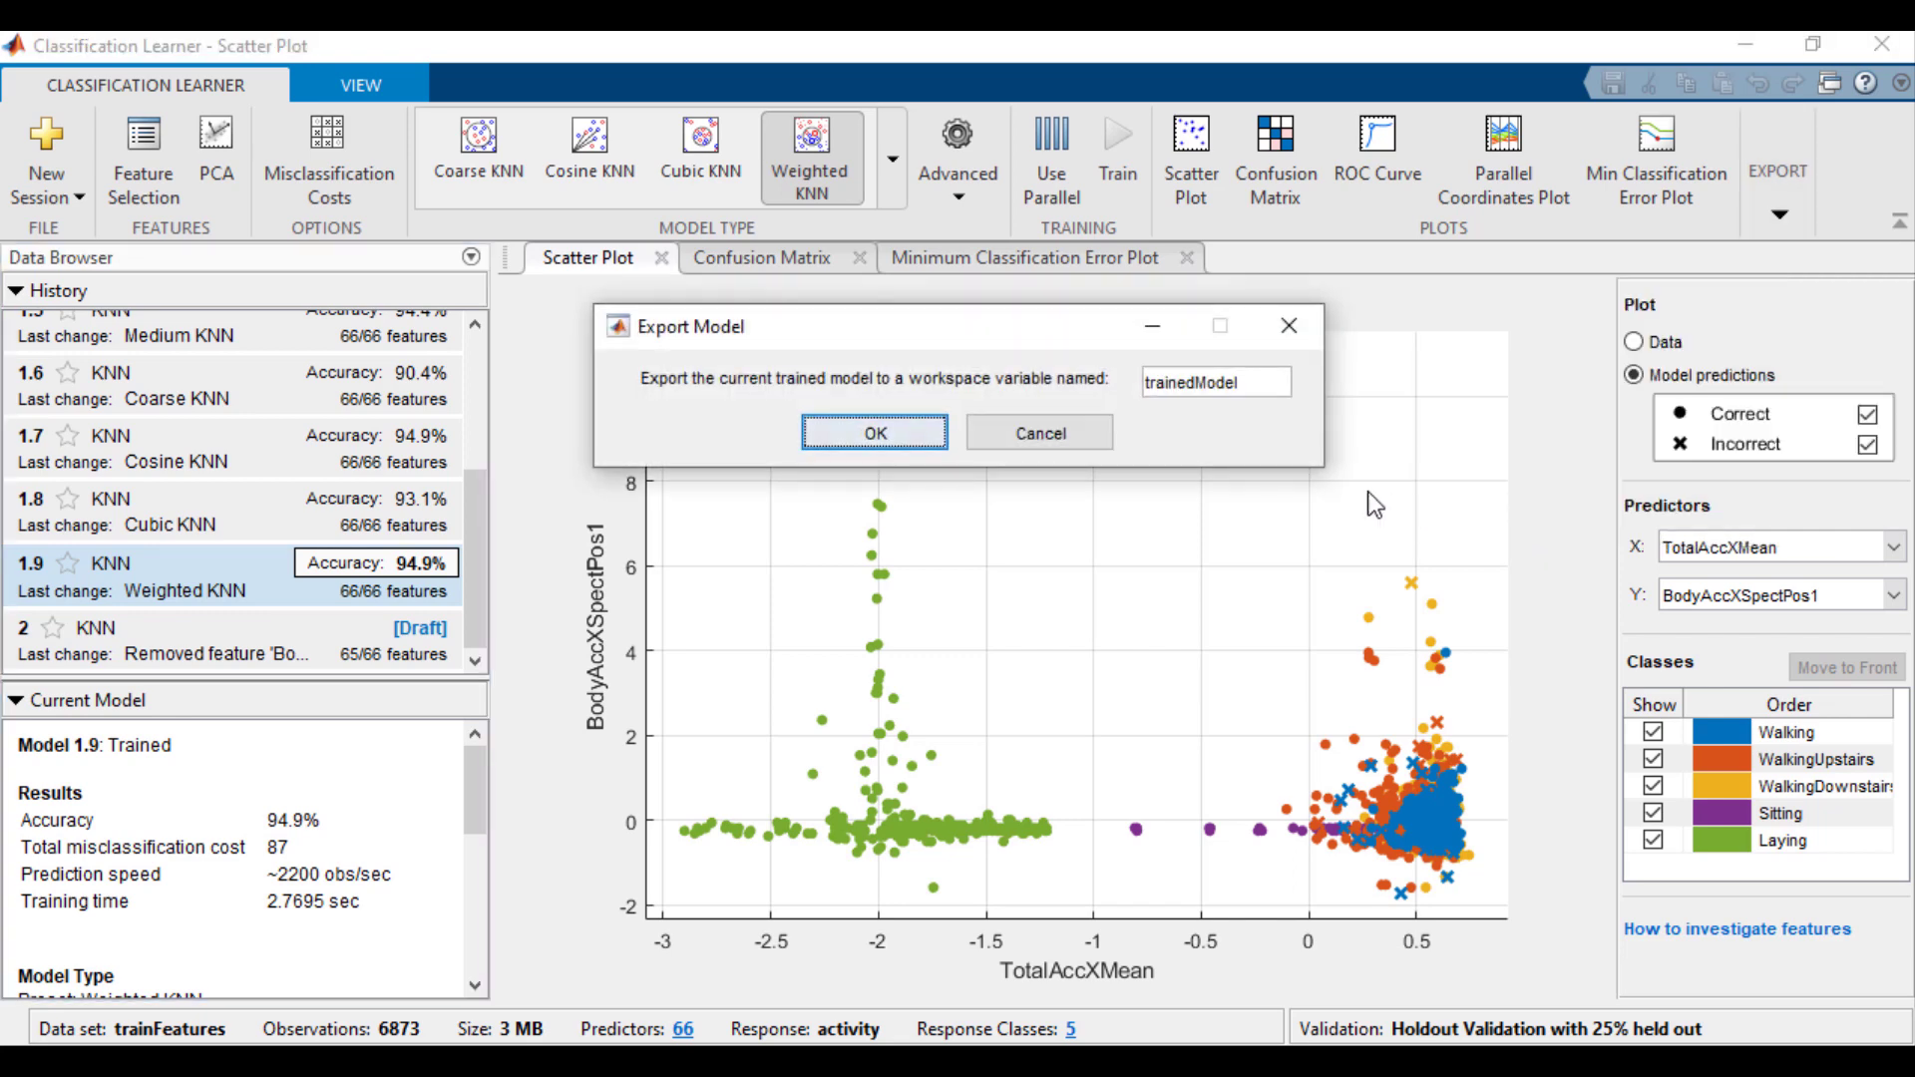
left_click(876, 432)
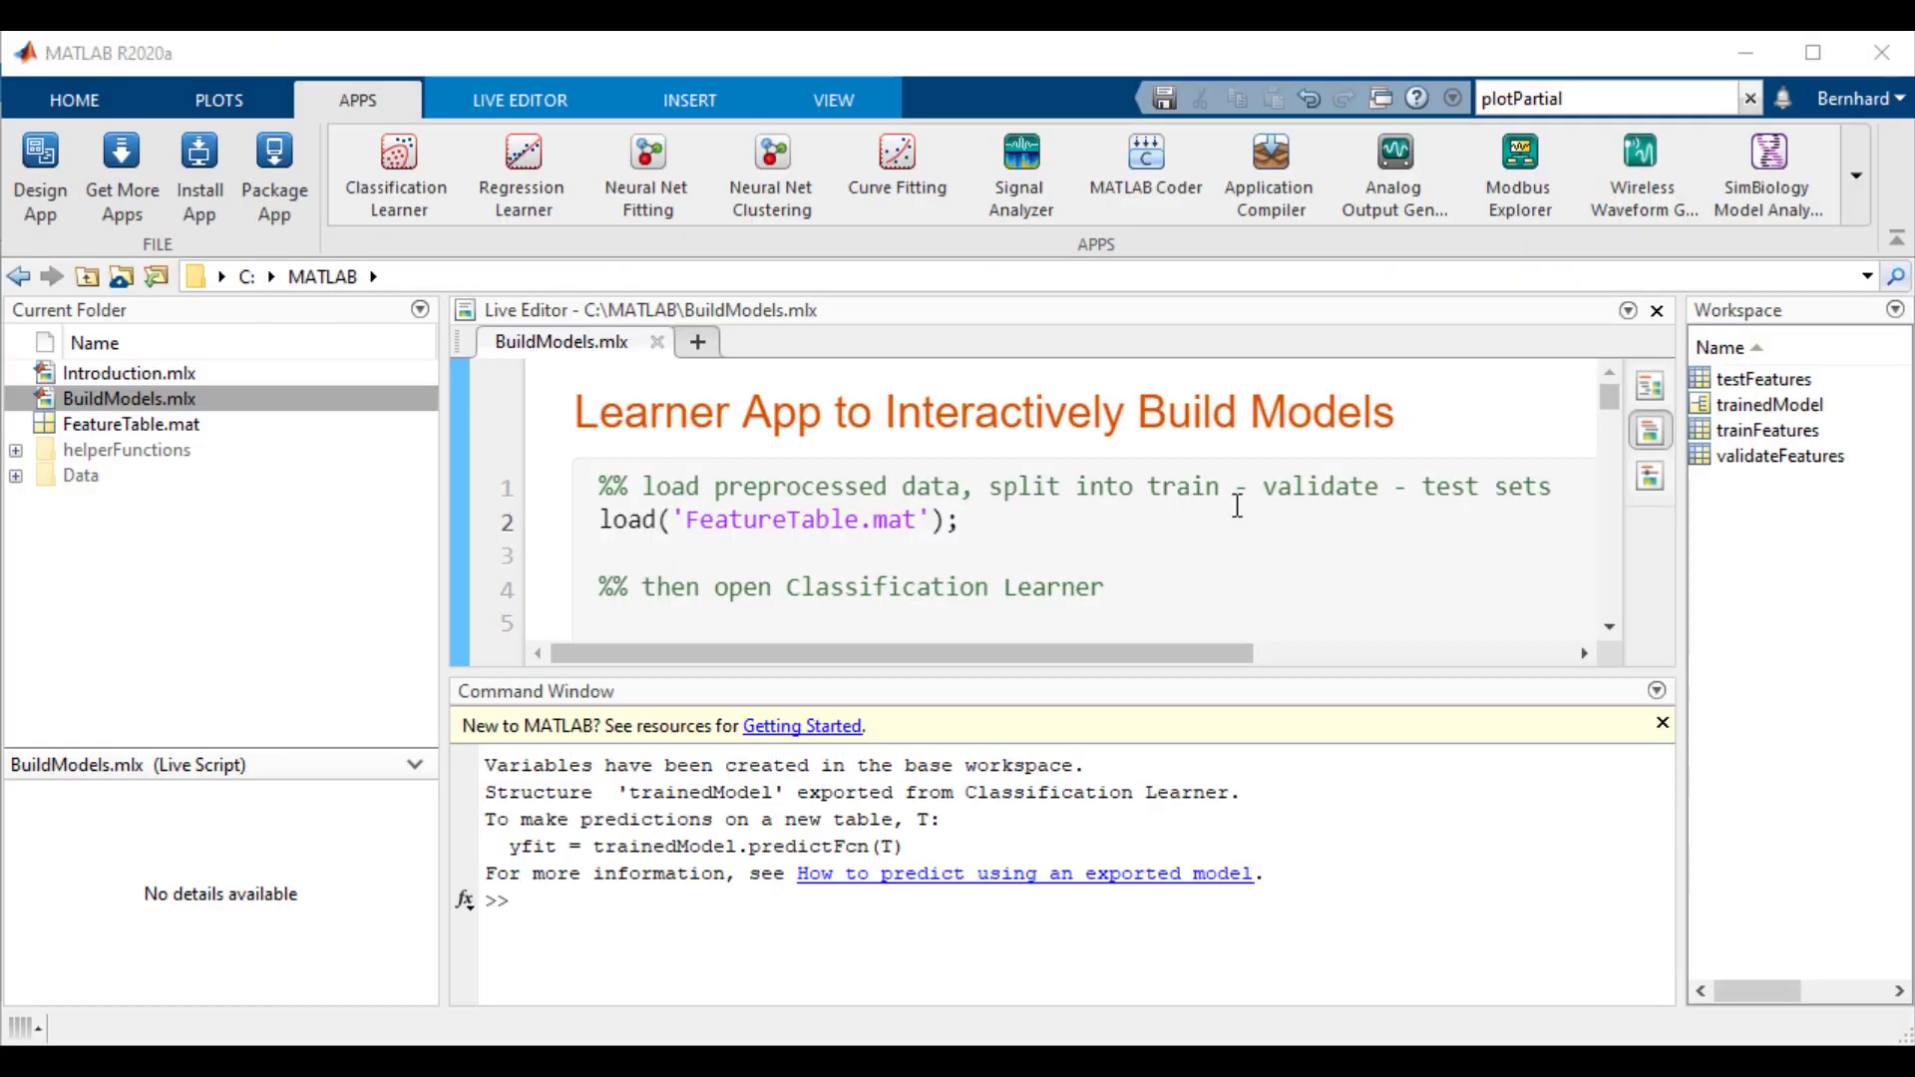
left_click(582, 932)
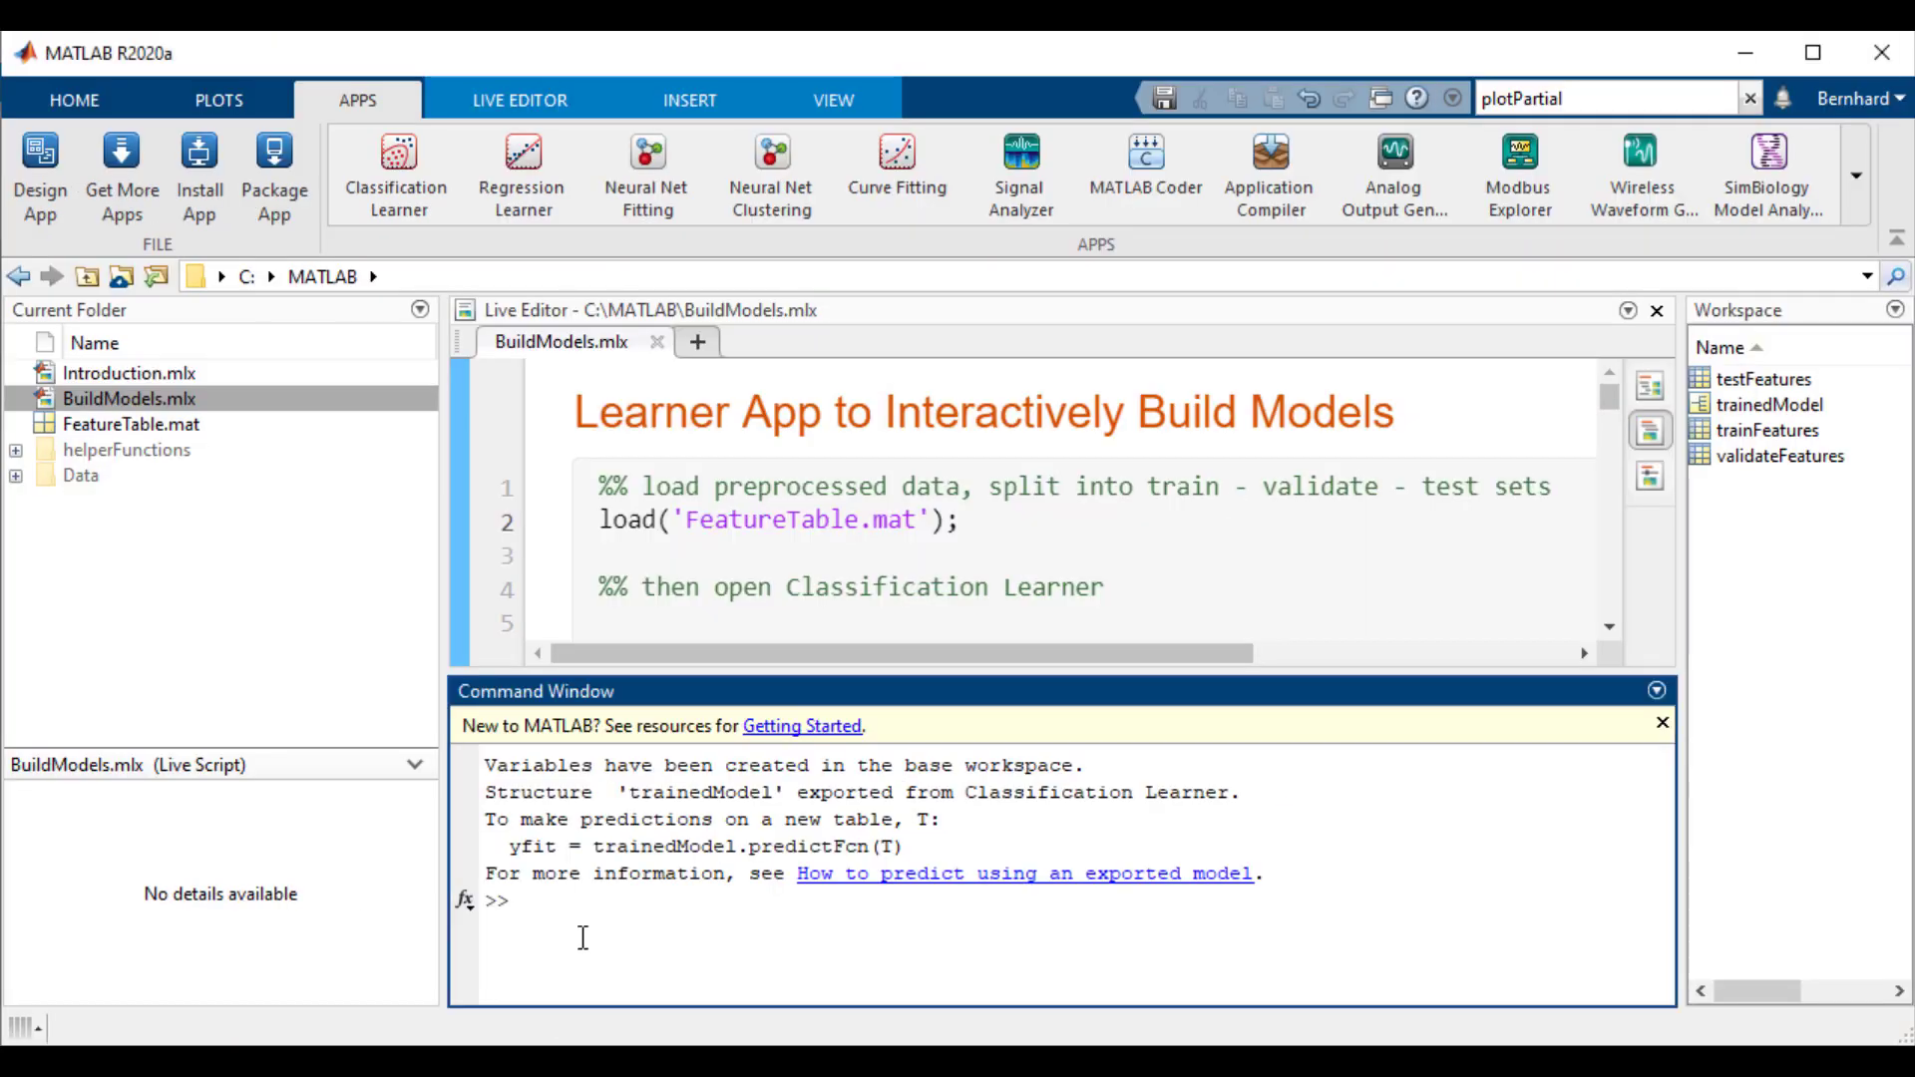
type("pred = trainedModel.predictFcn(")
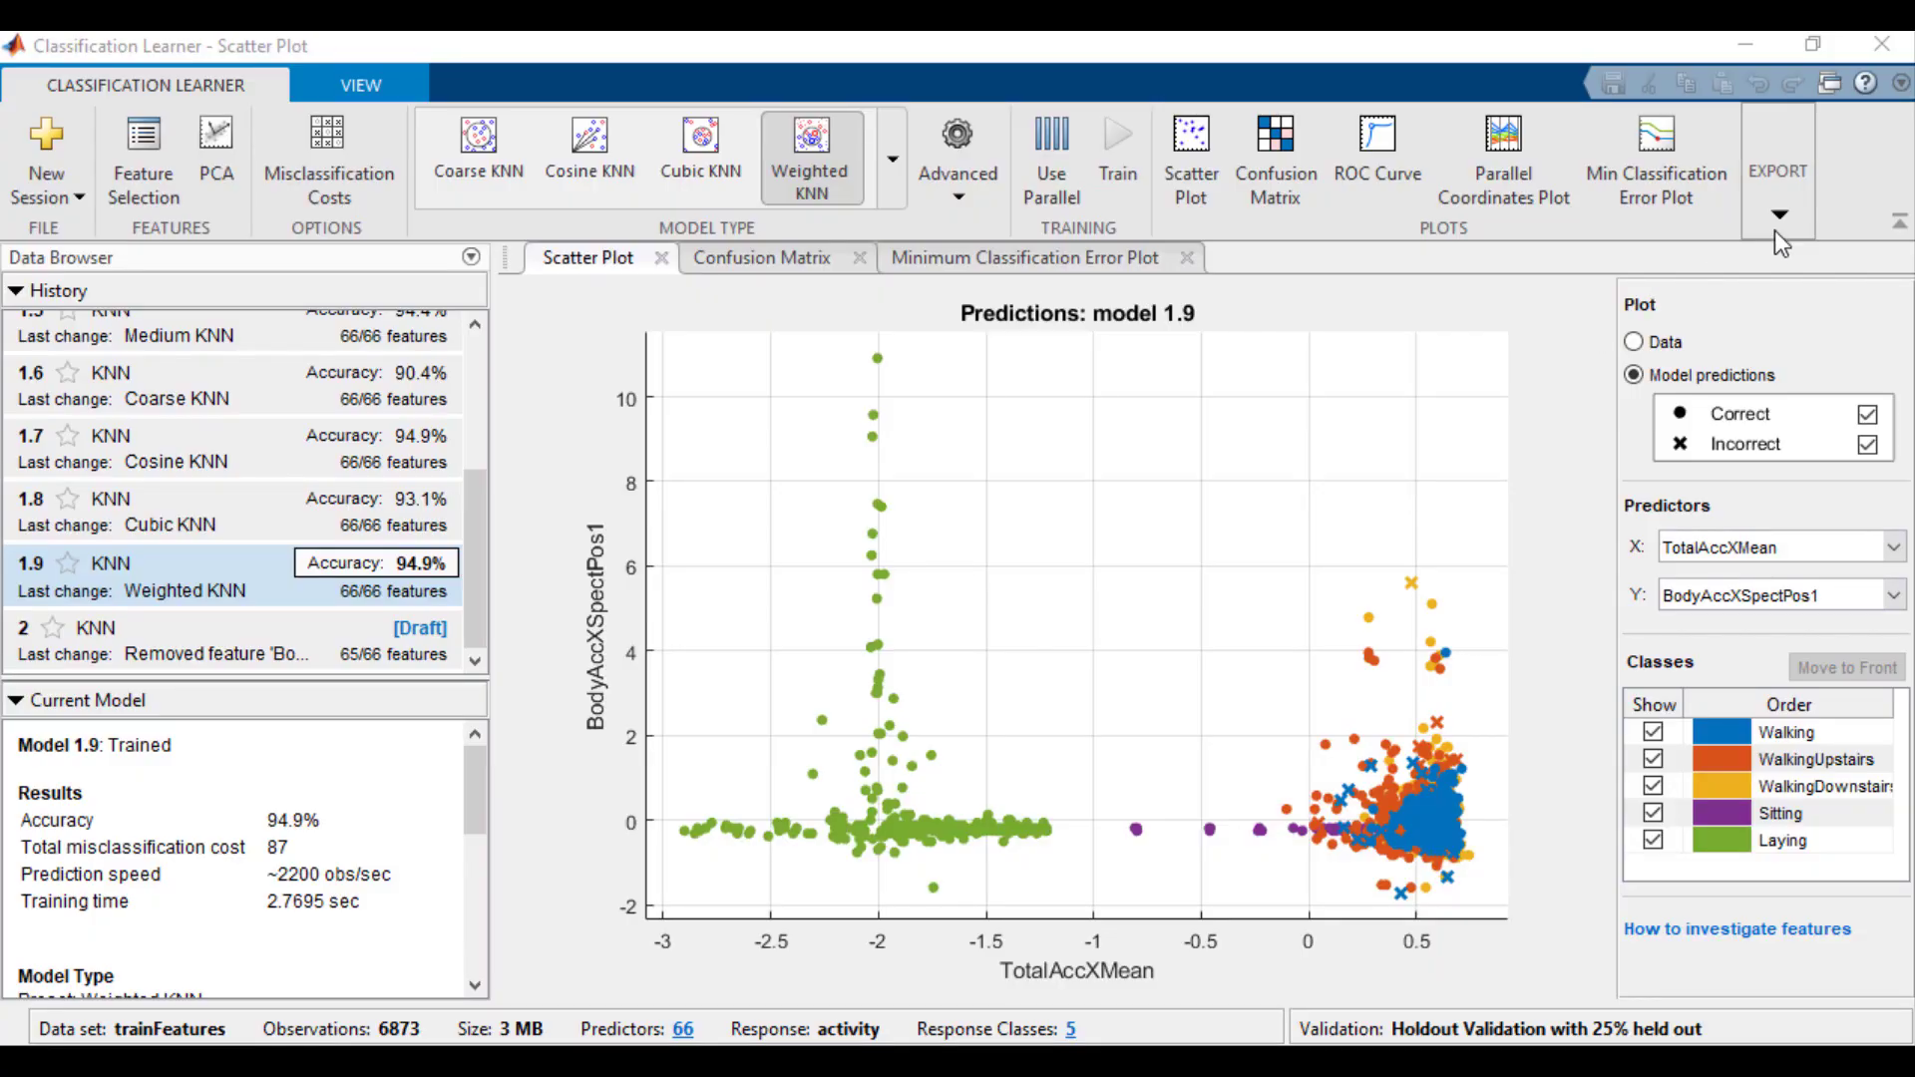
Open the Classification Learner help documentation from the toolstrip's help button.
left_click(1775, 231)
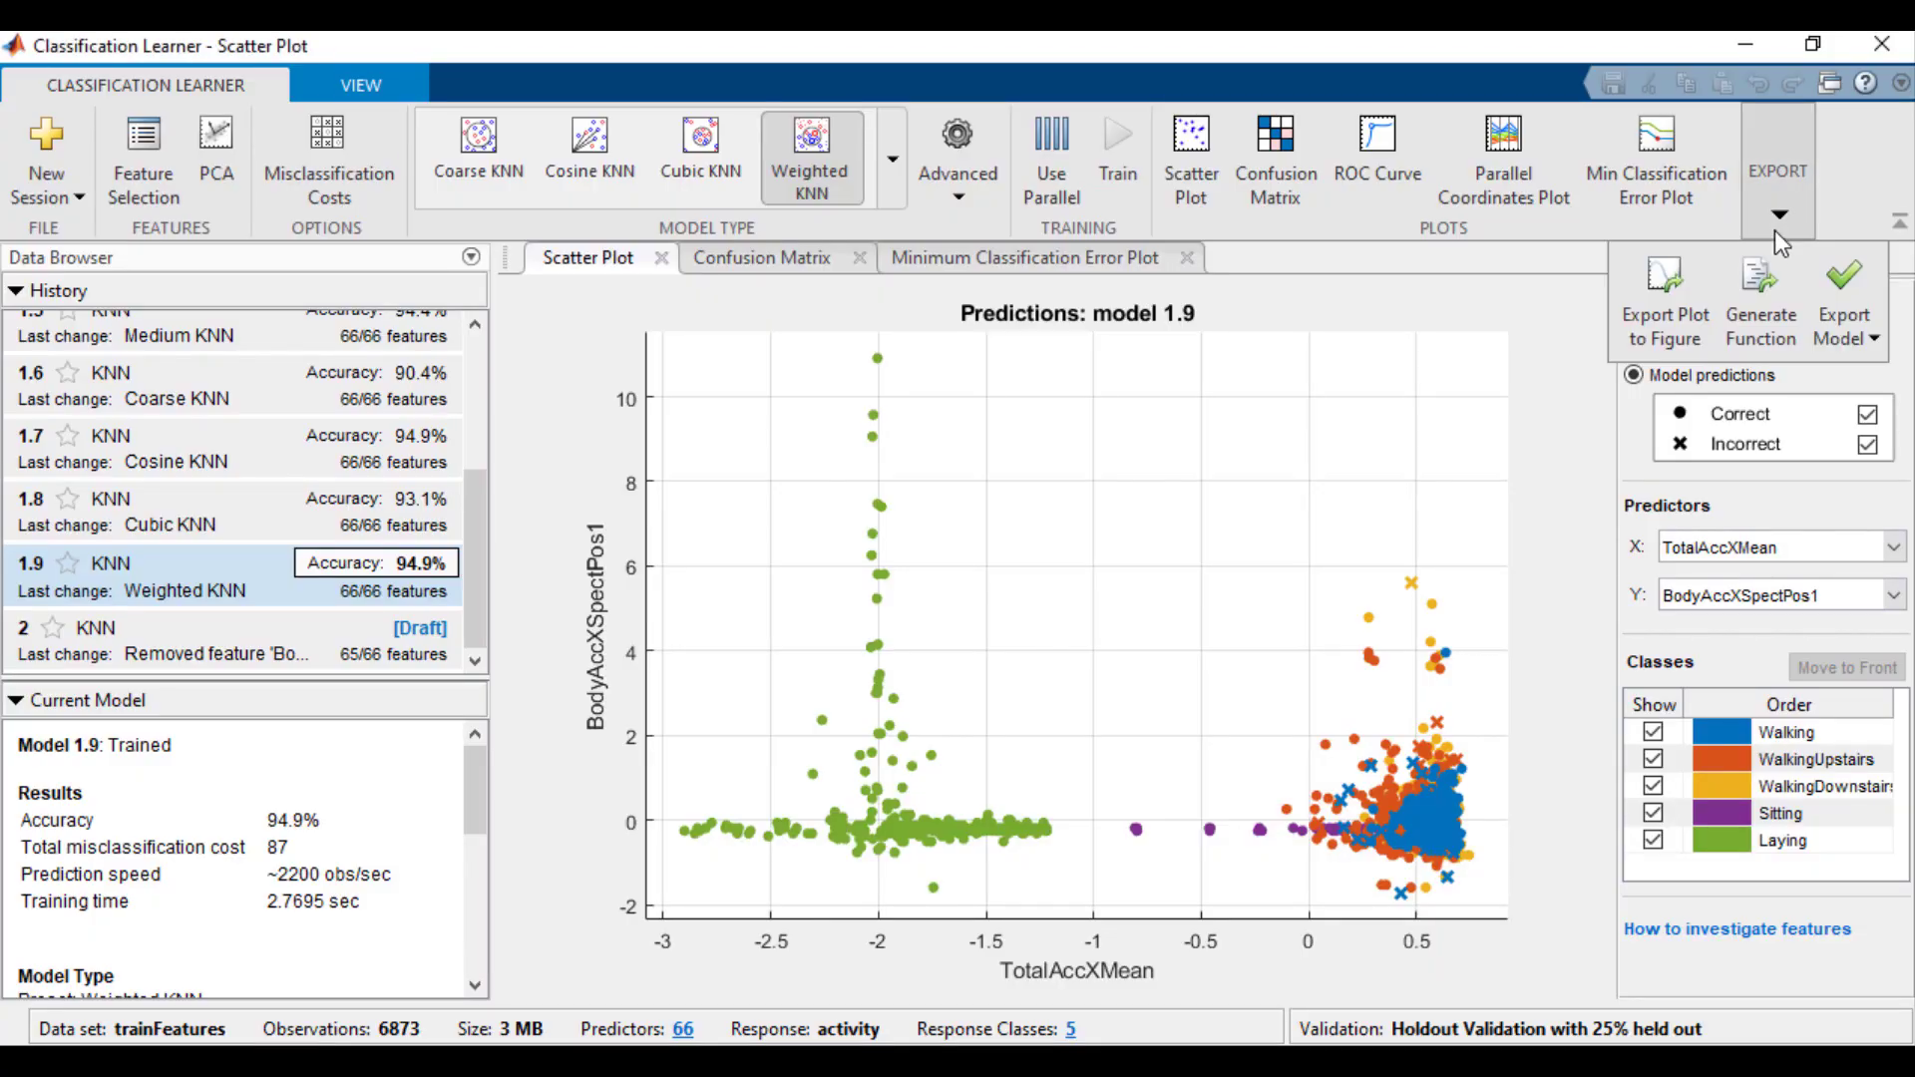
left_click(1757, 293)
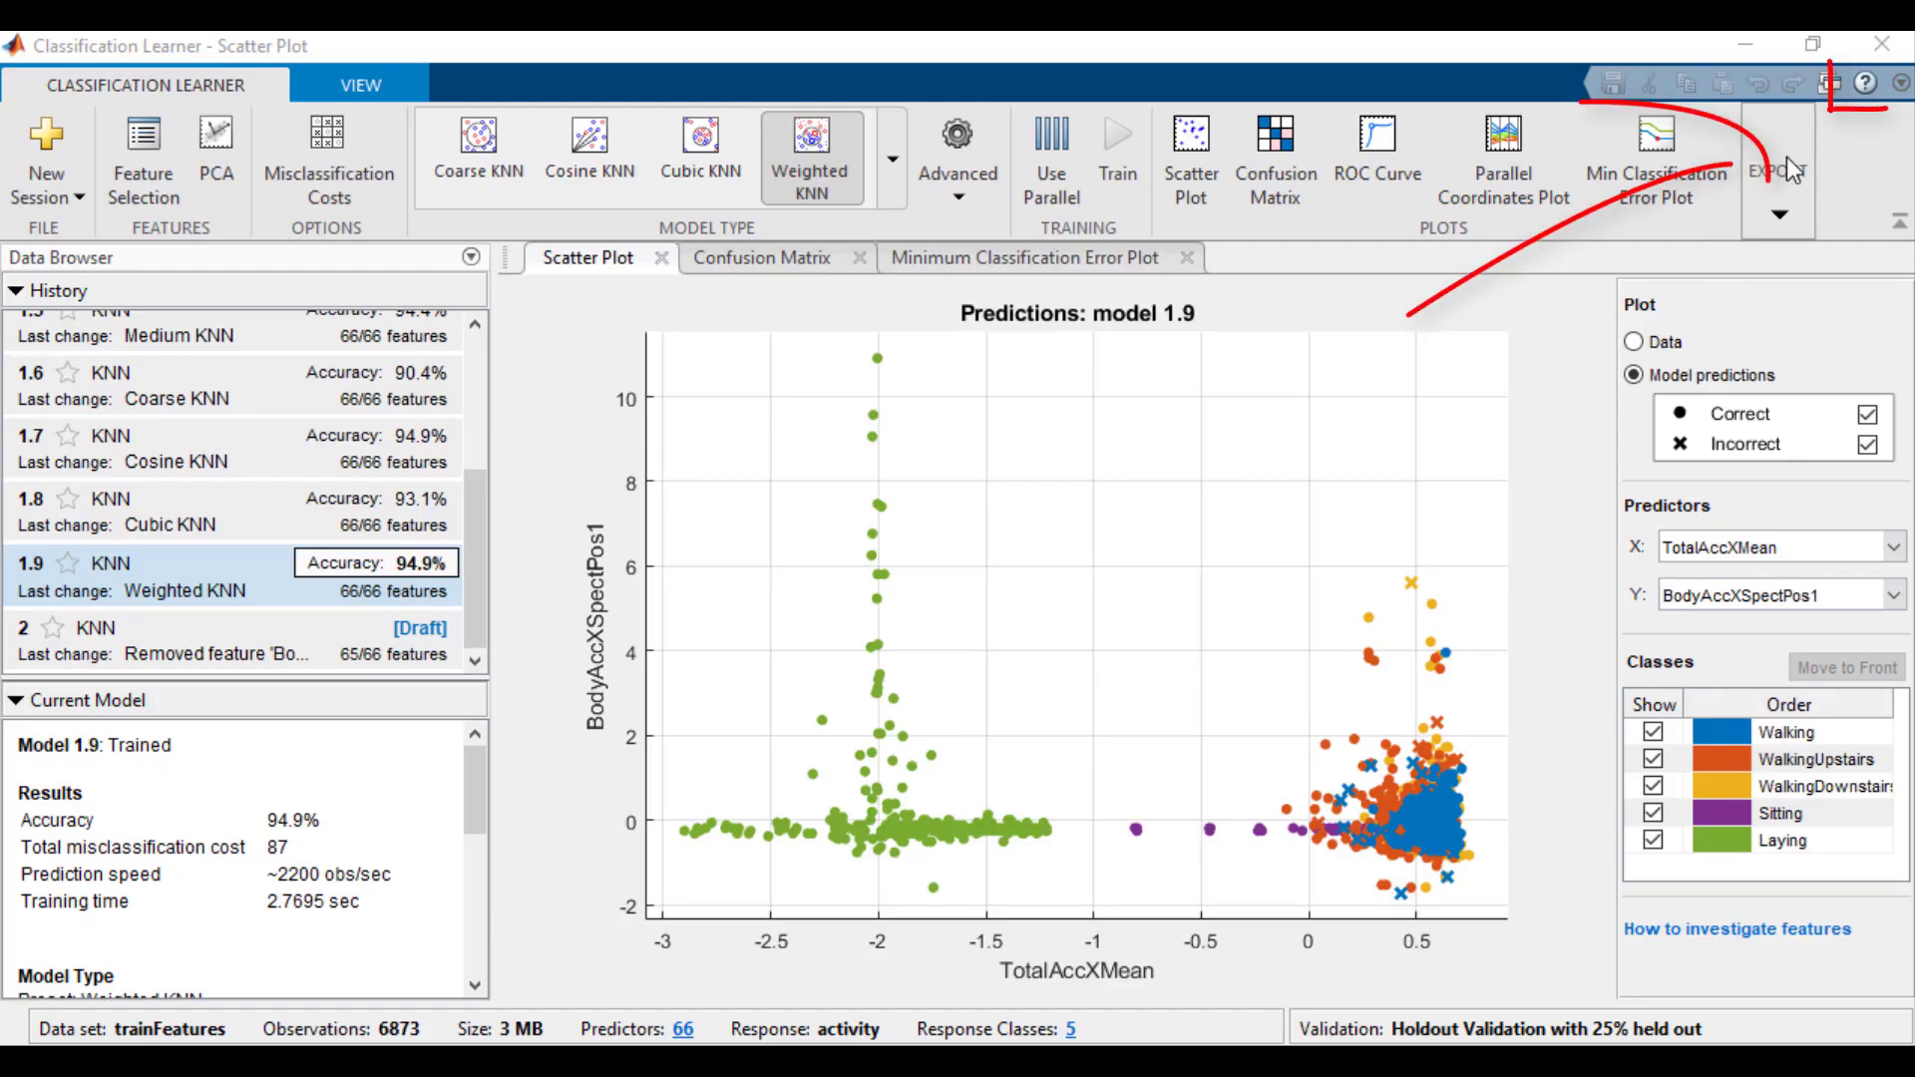
left_click(1863, 84)
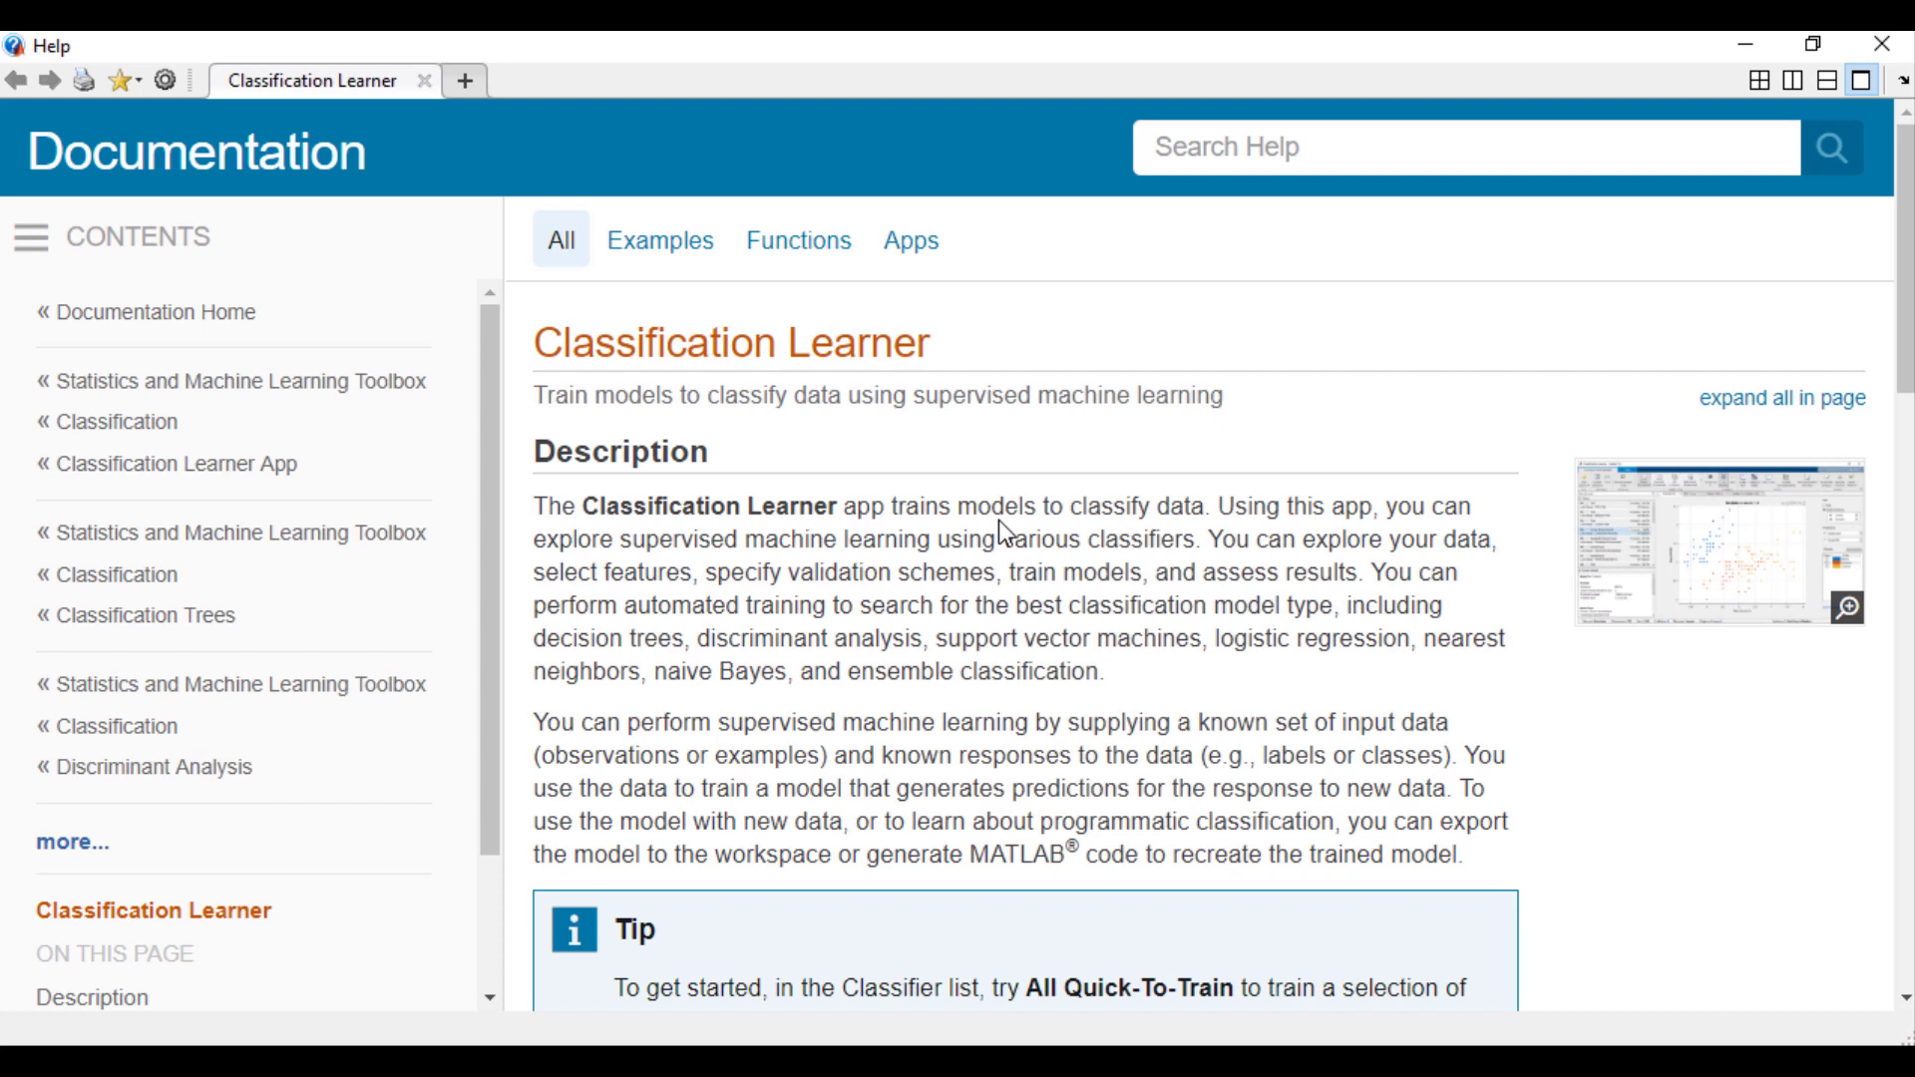
Scroll to the Characteristics of Classifier Types table on the Choose Classifier Options page.
scroll(998, 519, "down", 5)
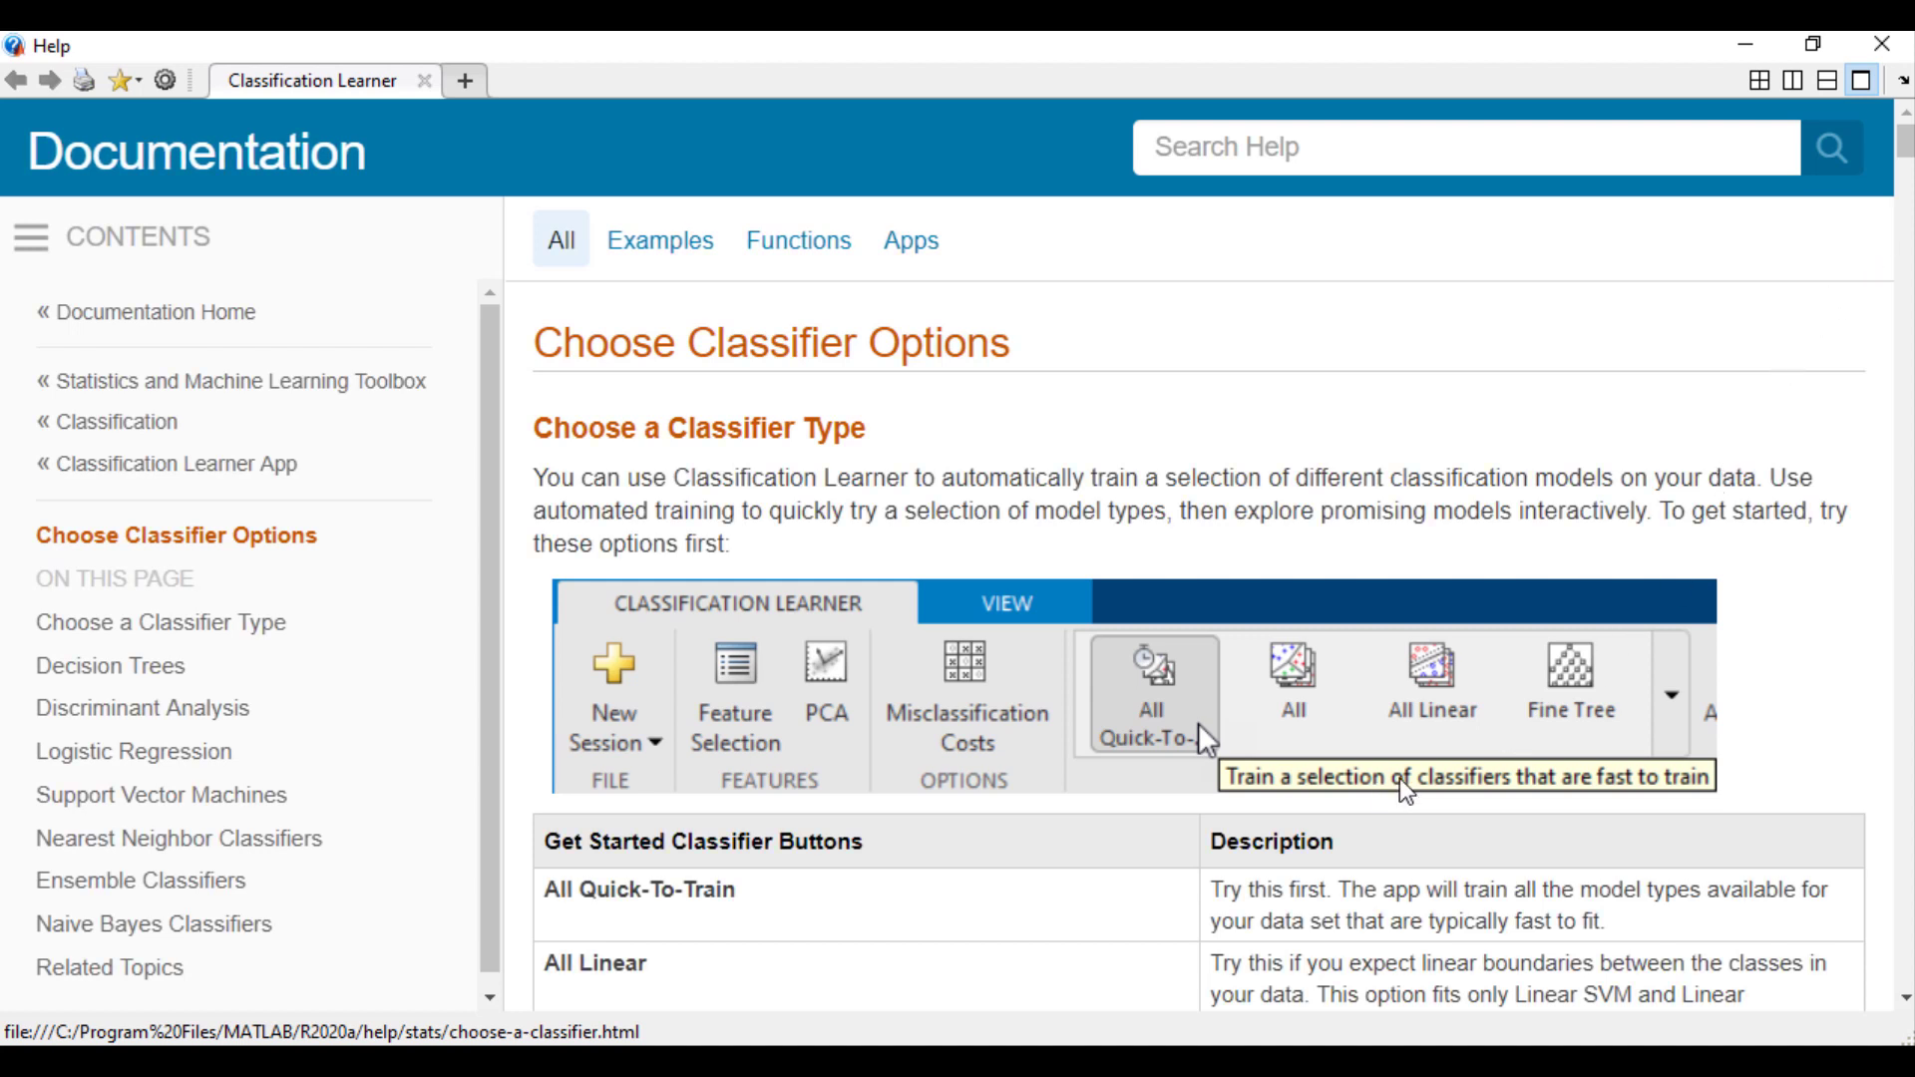
left_click_drag(1905, 151, 1907, 229)
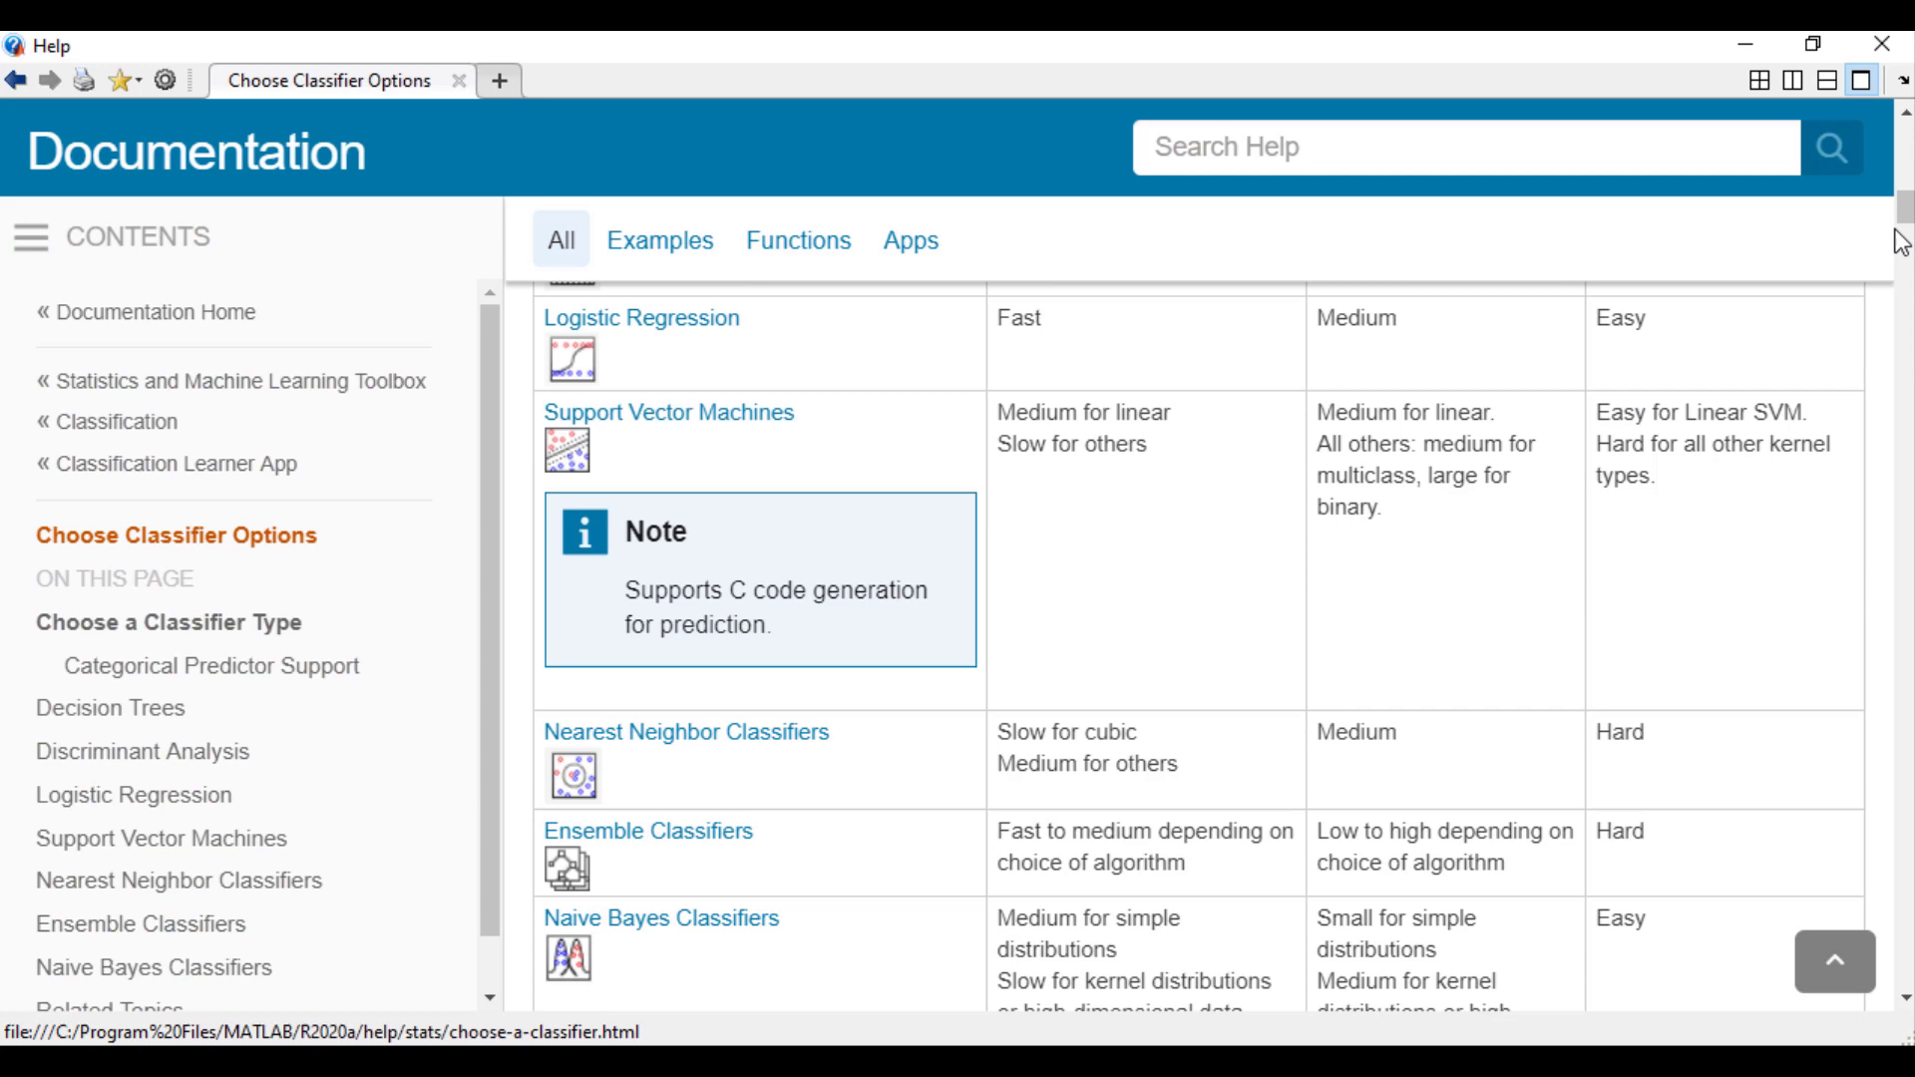